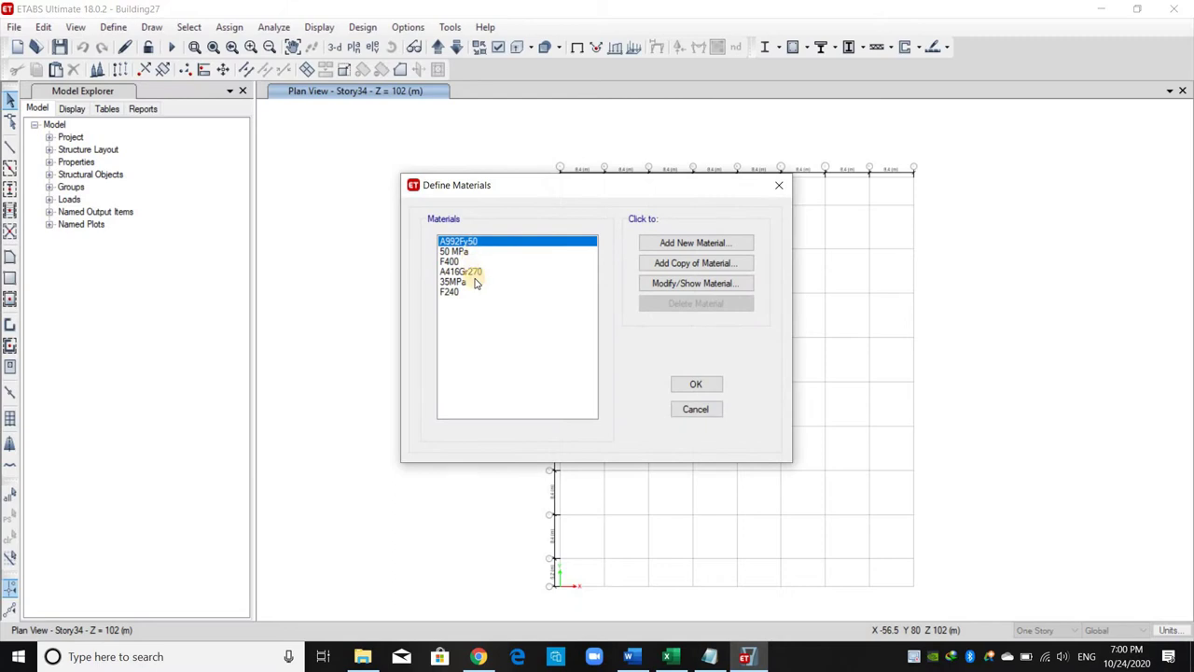
# Step: Review the defined materials, including 50 MPa, F400, 35MPa and F240, and close the list without changes
pyautogui.press('Down')
pyautogui.press('Down')
pyautogui.press('Down')
pyautogui.press('Down')
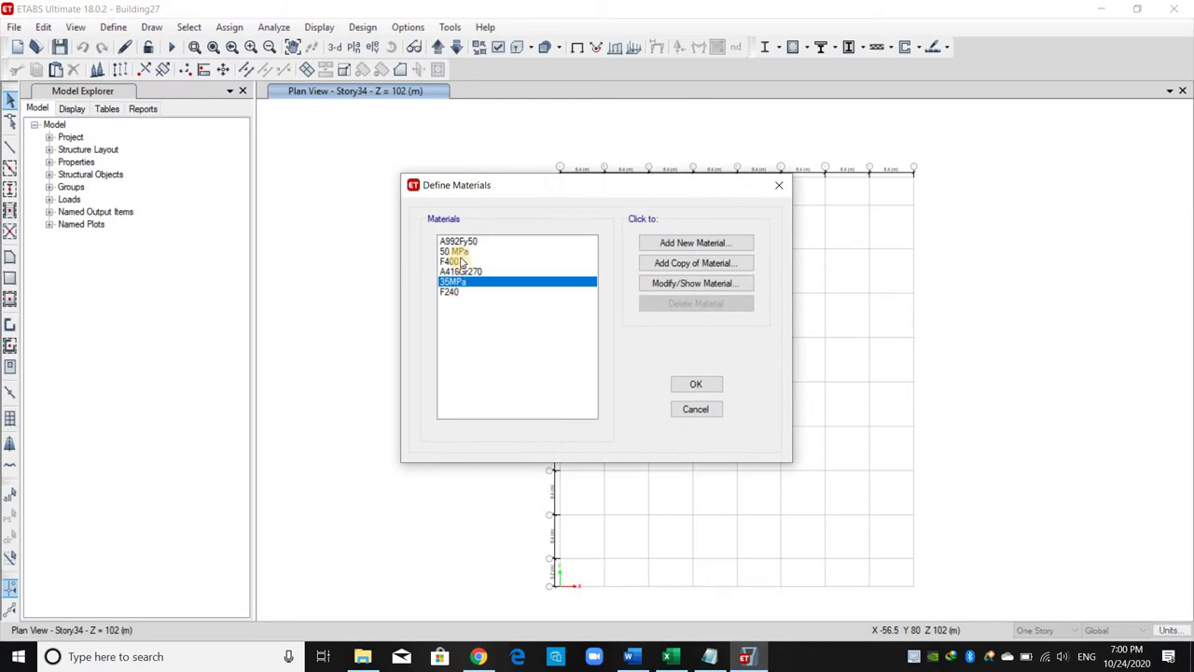
pyautogui.press('Up')
pyautogui.press('Up')
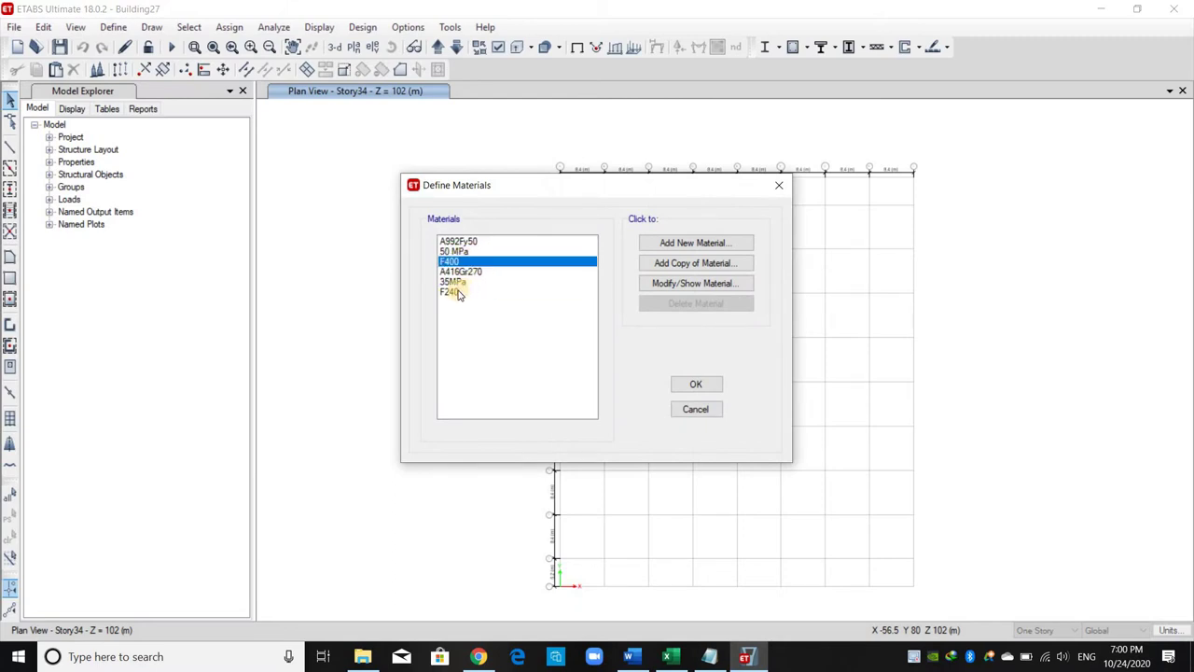
pyautogui.click(479, 291)
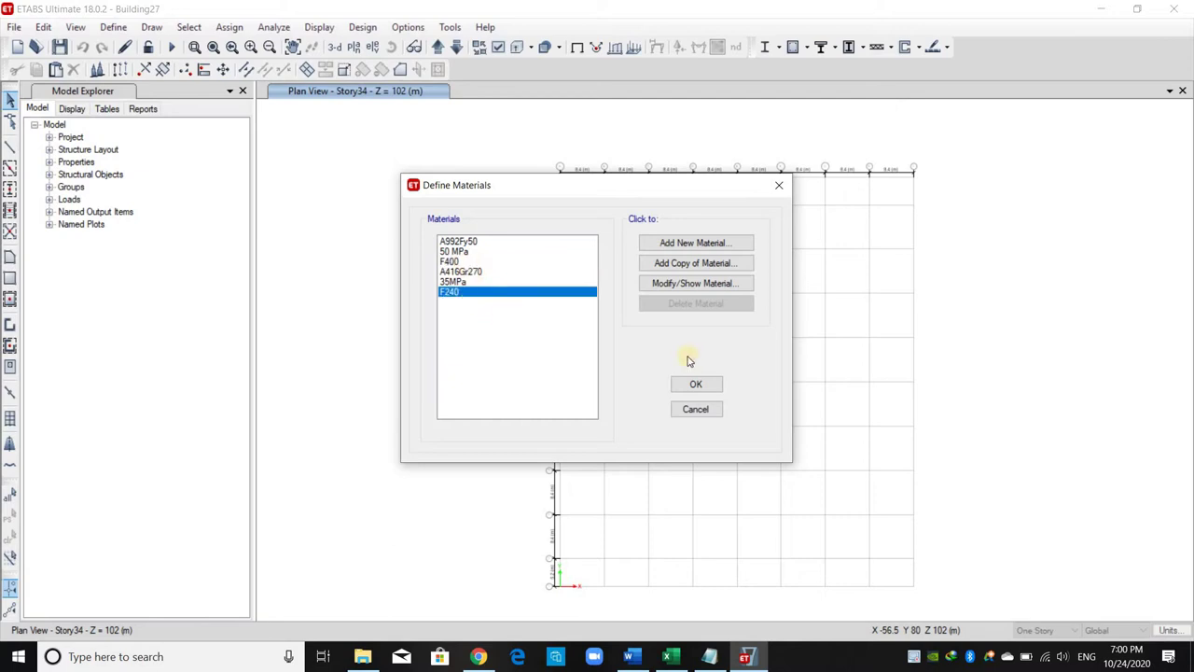
pyautogui.click(698, 407)
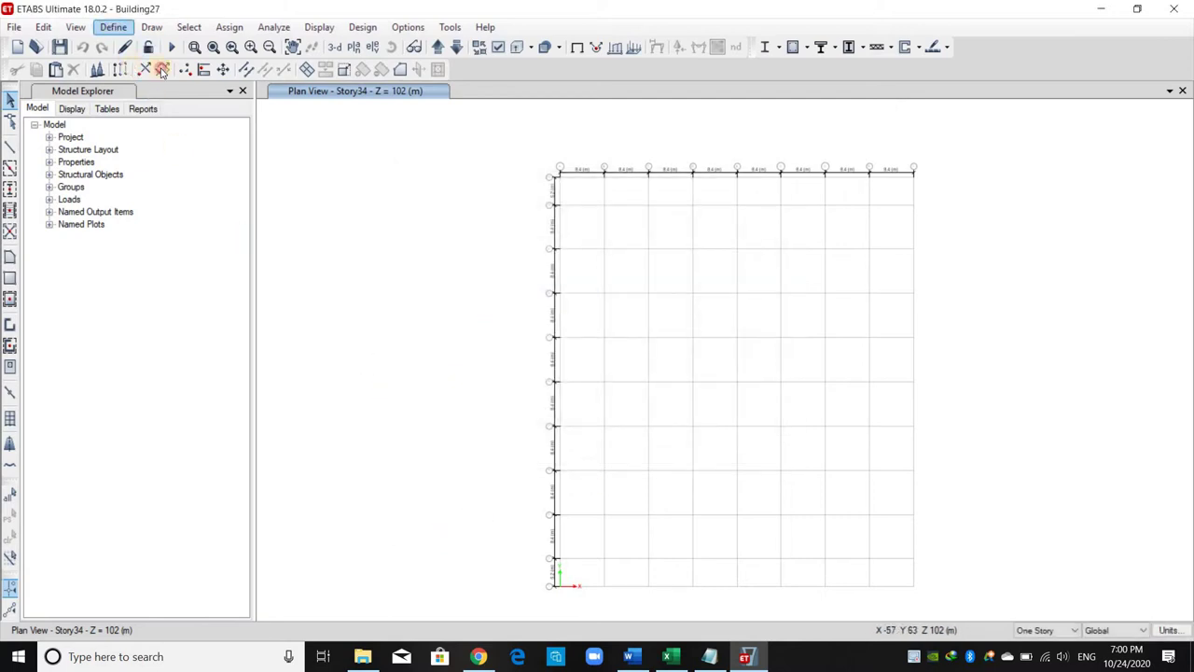
# Step: Review the defined frame section properties C1, C2 and C3
pyautogui.click(113, 27)
pyautogui.moveTo(205, 71)
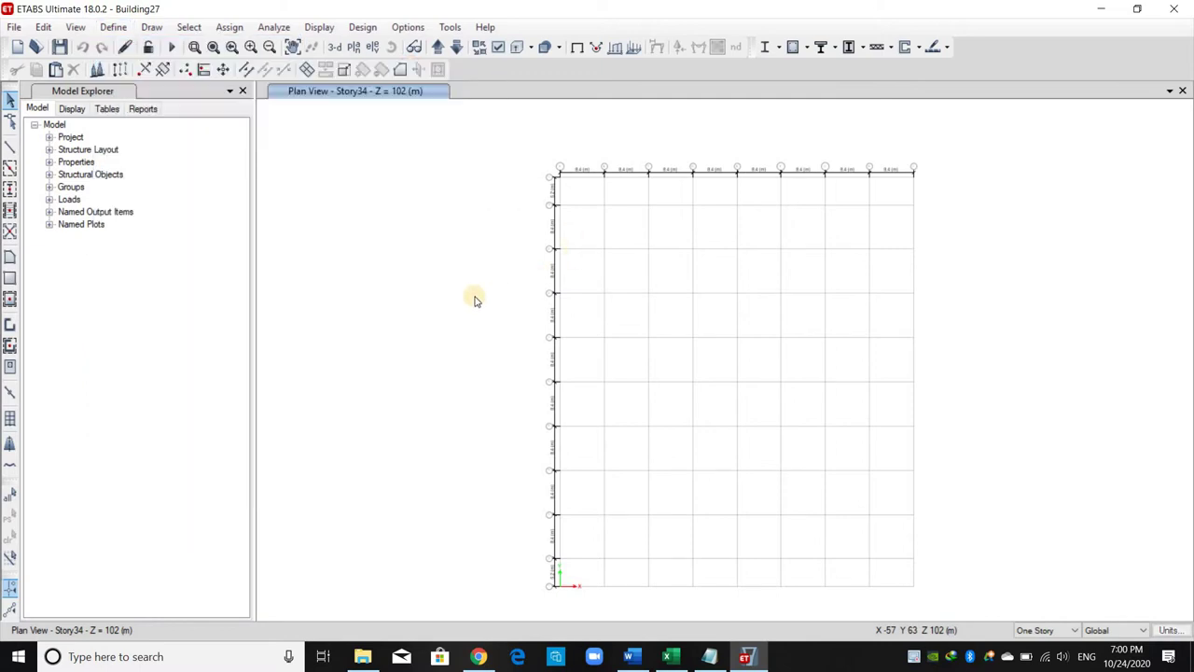
pyautogui.click(430, 300)
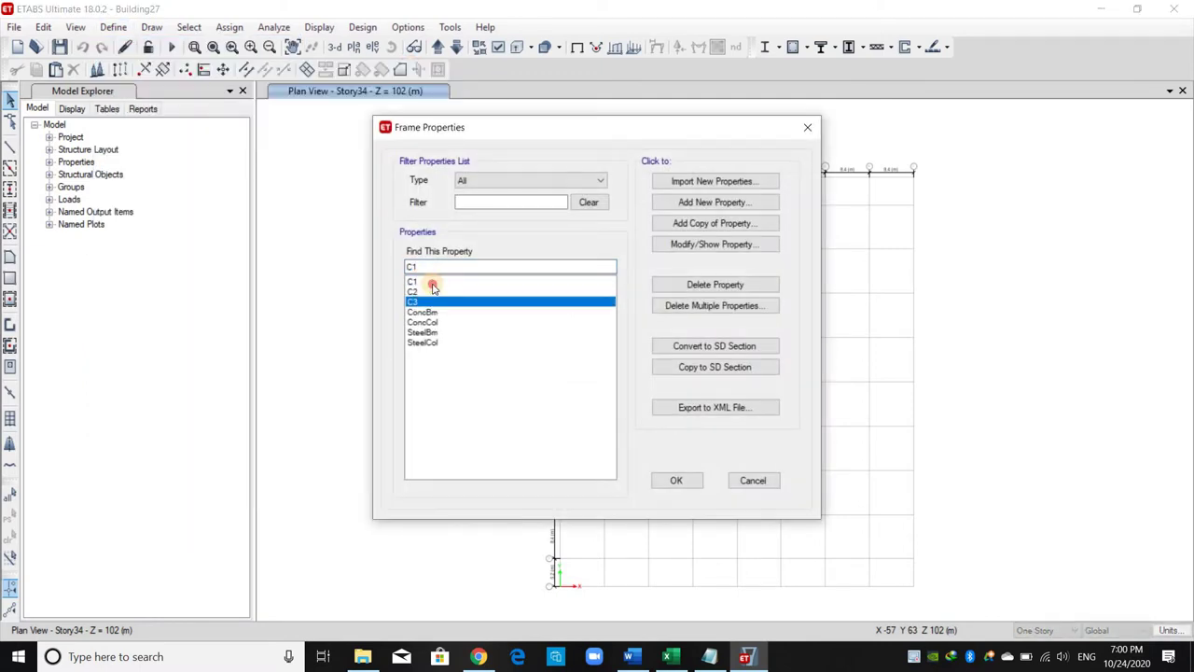
pyautogui.click(431, 282)
pyautogui.click(434, 292)
pyautogui.click(454, 302)
# Step: Review the defined wall section properties Wall 40, Wall 45 and Wall 50 and leave the section definitions unchanged
pyautogui.click(113, 27)
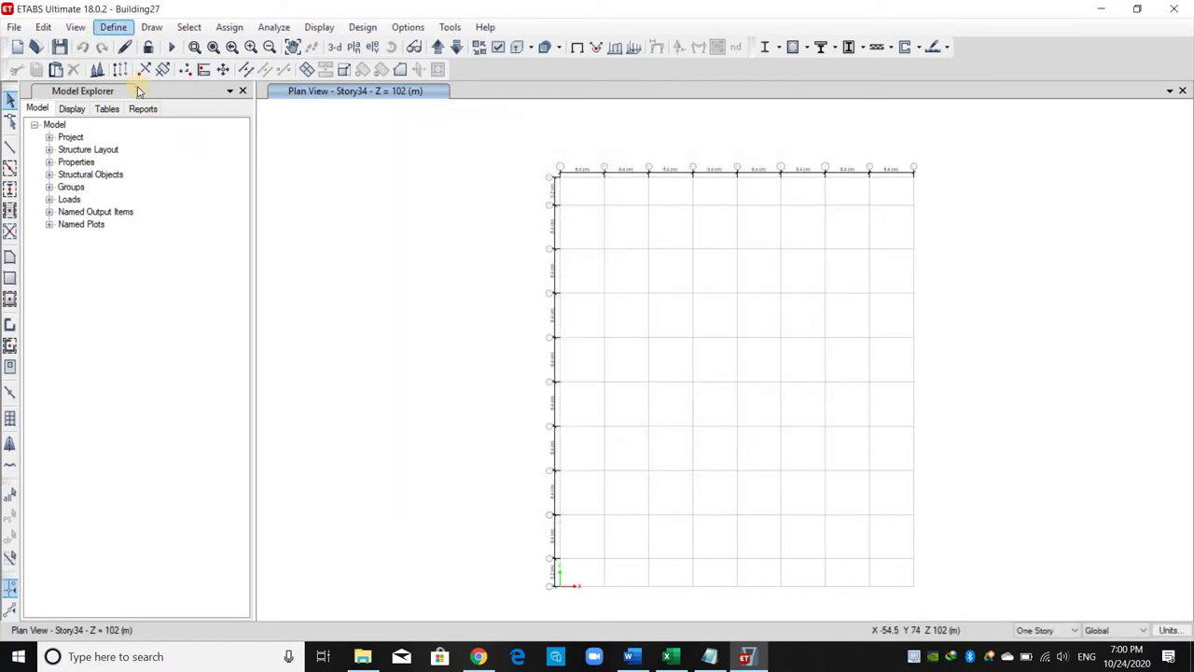
pyautogui.click(373, 158)
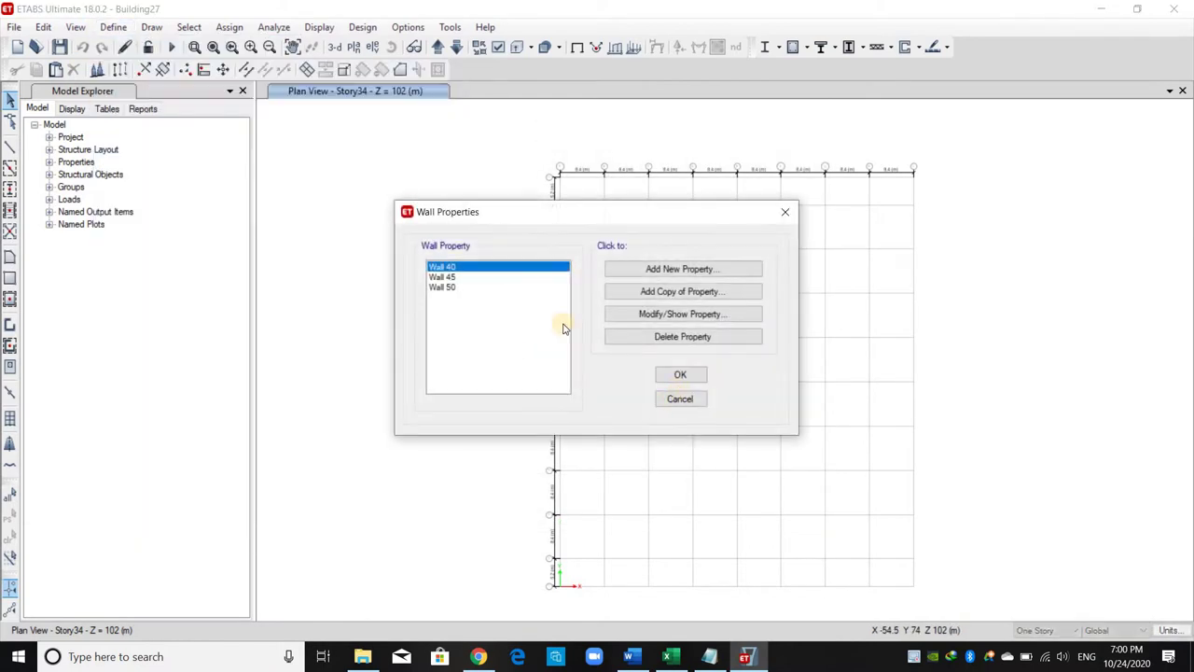
pyautogui.click(680, 398)
pyautogui.click(113, 27)
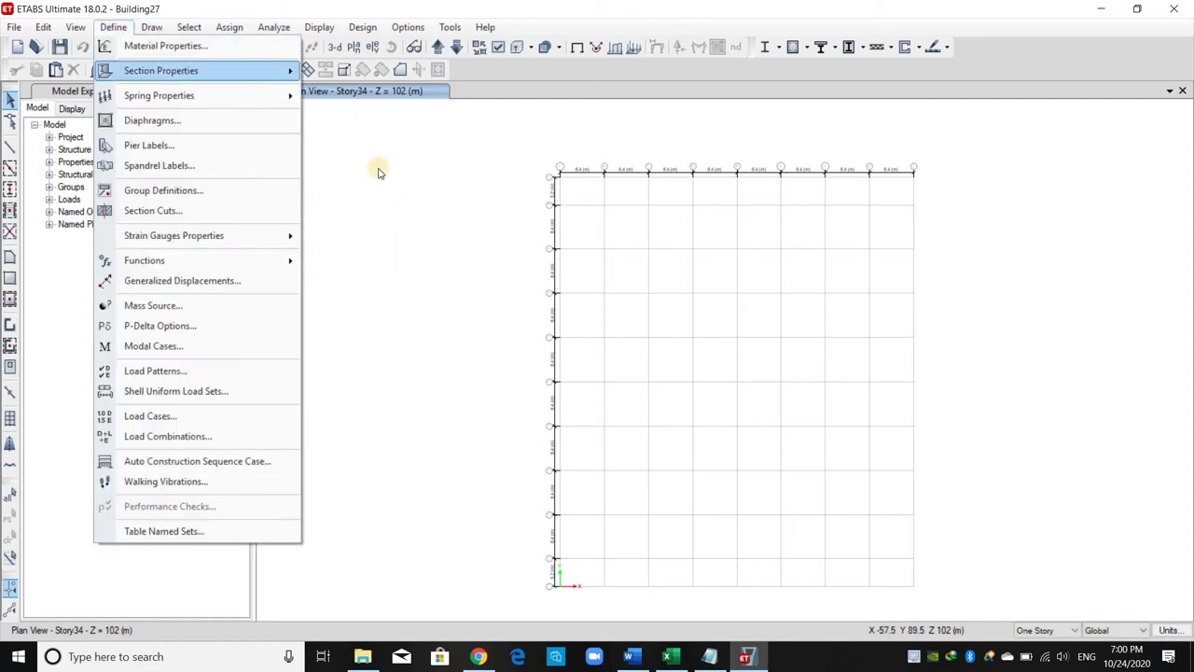
pyautogui.click(527, 281)
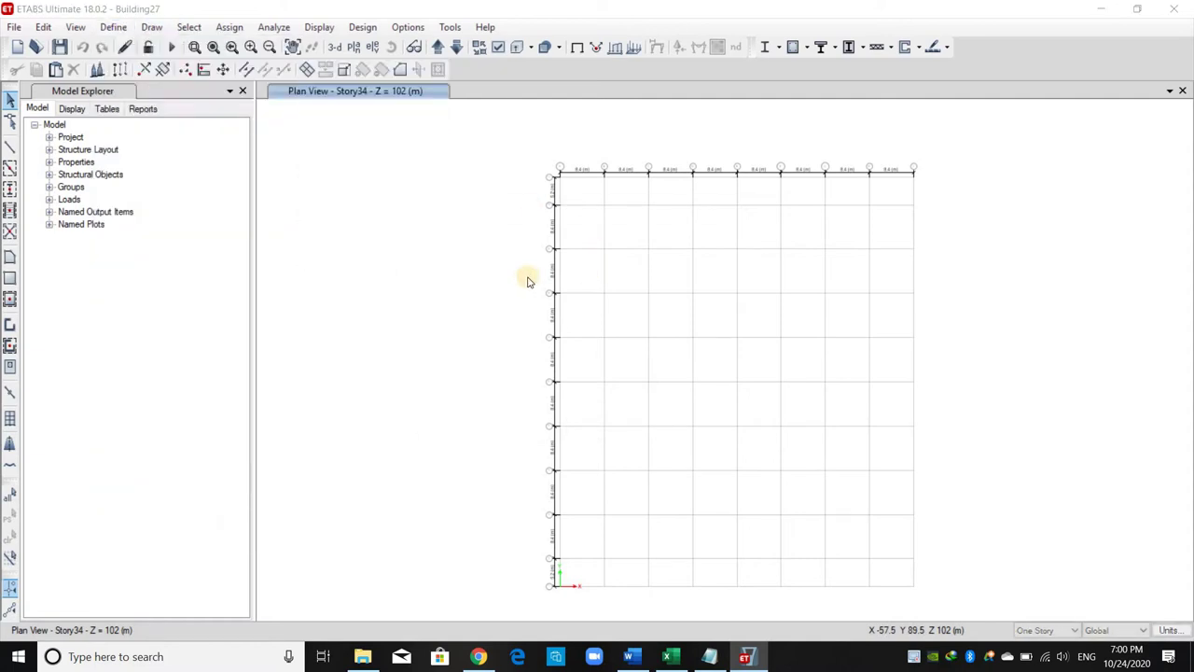
pyautogui.click(695, 400)
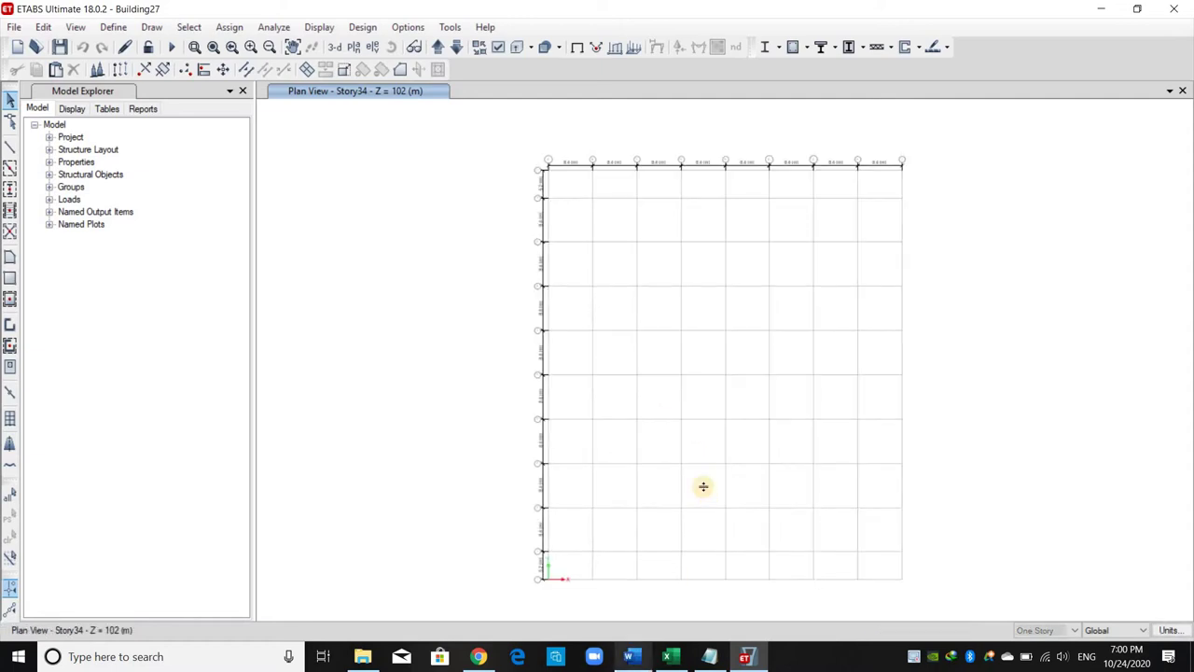
# Step: Switch to the Word report to examine the Story 1 to 5 column layout, and return to ETABS
pyautogui.hotkey('alt', 'Tab')
pyautogui.scroll(15, 711, 410)
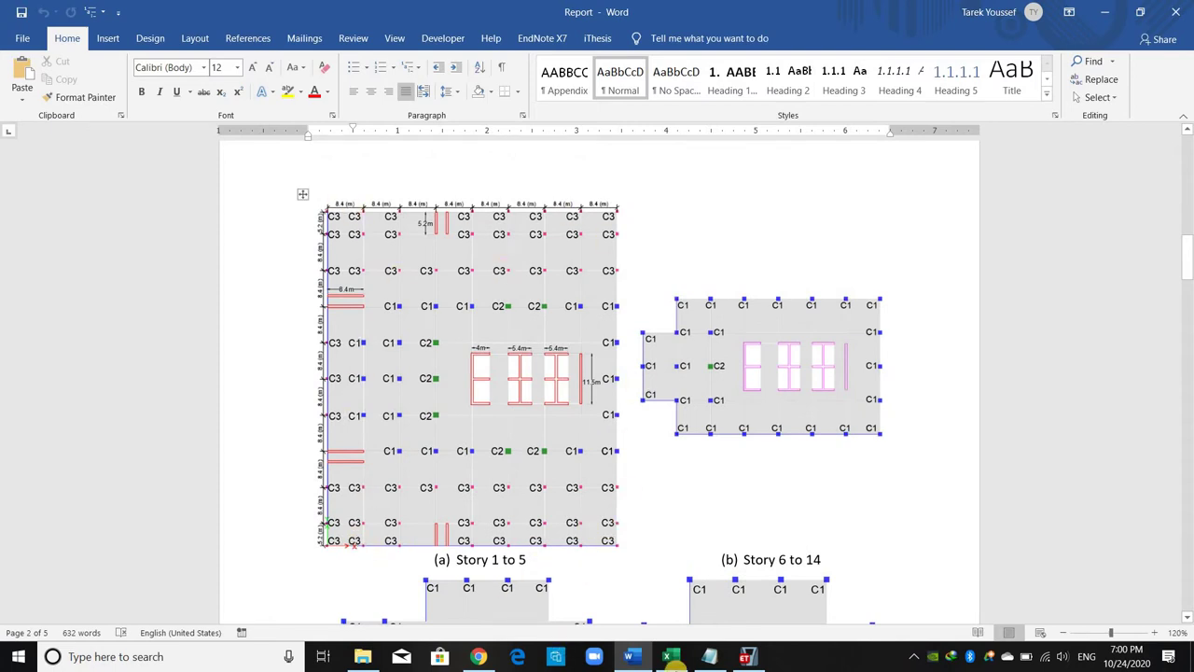
pyautogui.click(746, 657)
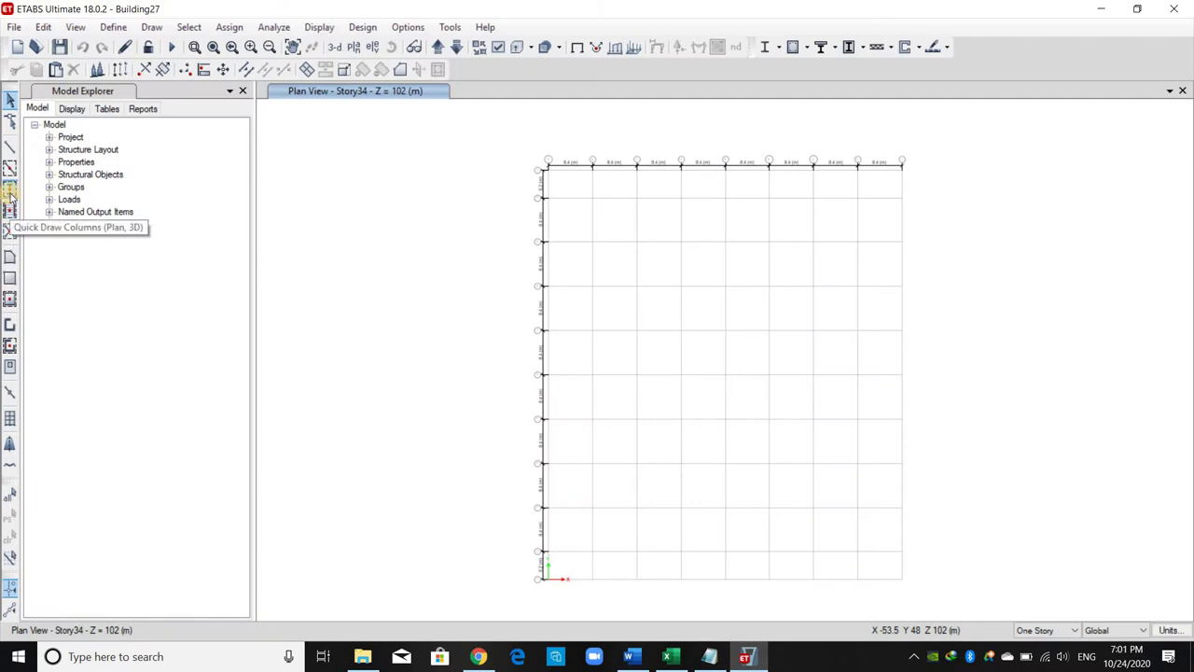
# Step: Start Quick Draw Columns and set the column property to C3
pyautogui.click(246, 513)
pyautogui.click(245, 514)
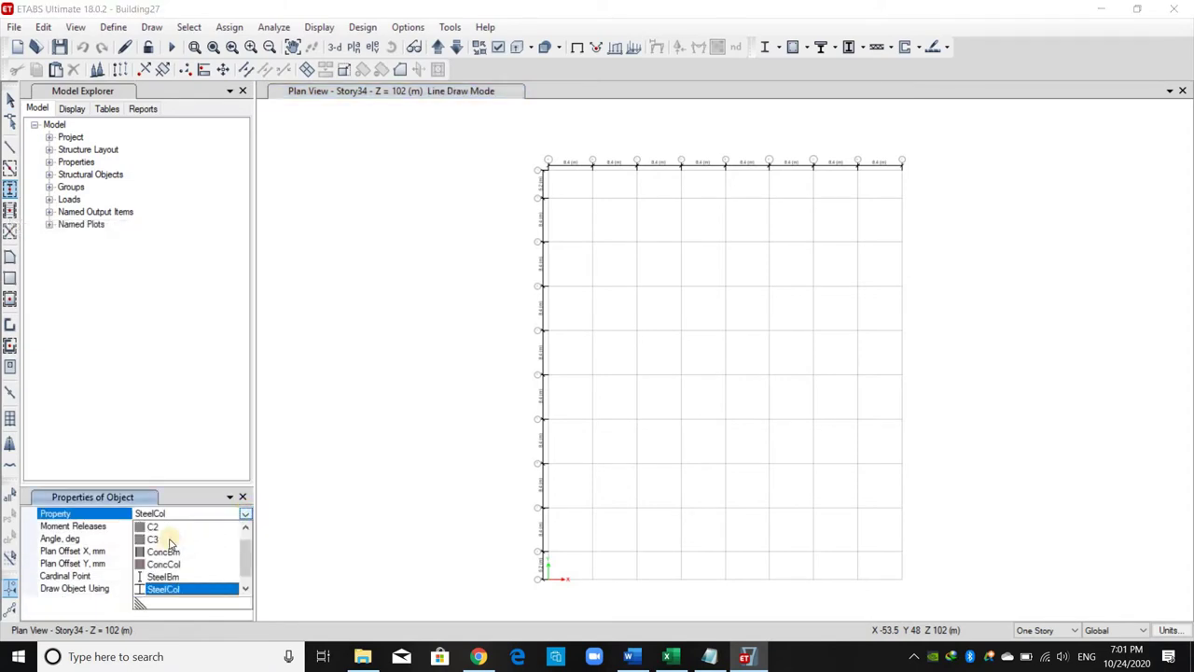
pyautogui.click(152, 539)
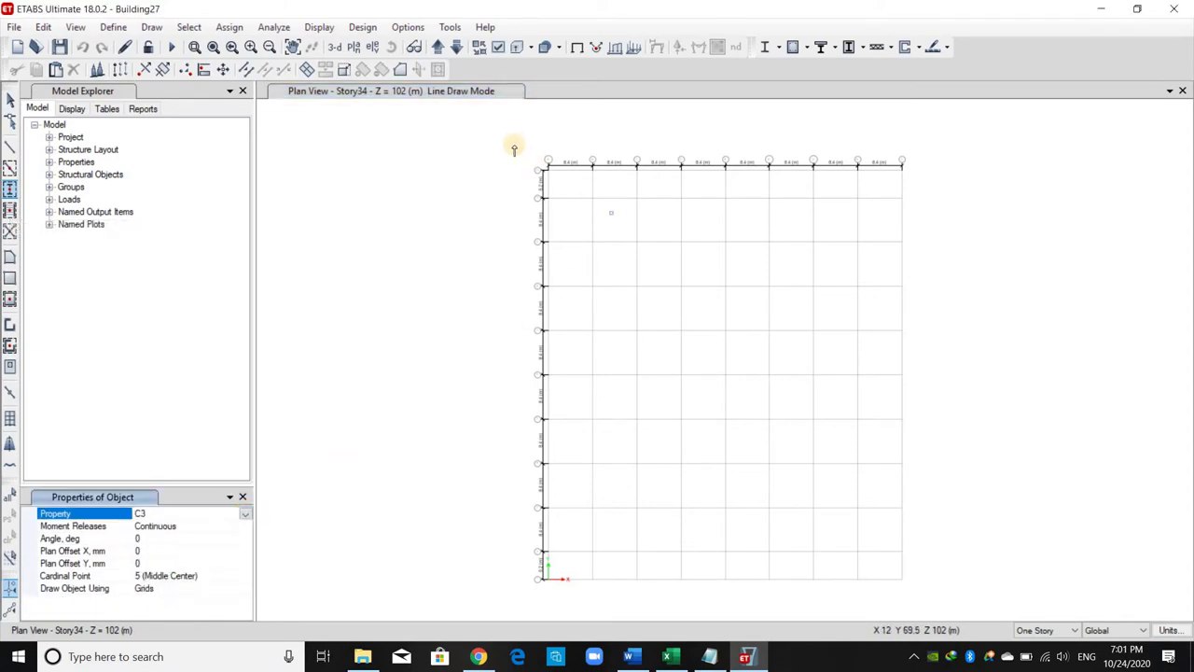
pyautogui.moveTo(822, 244); pyautogui.dragTo(939, 260)
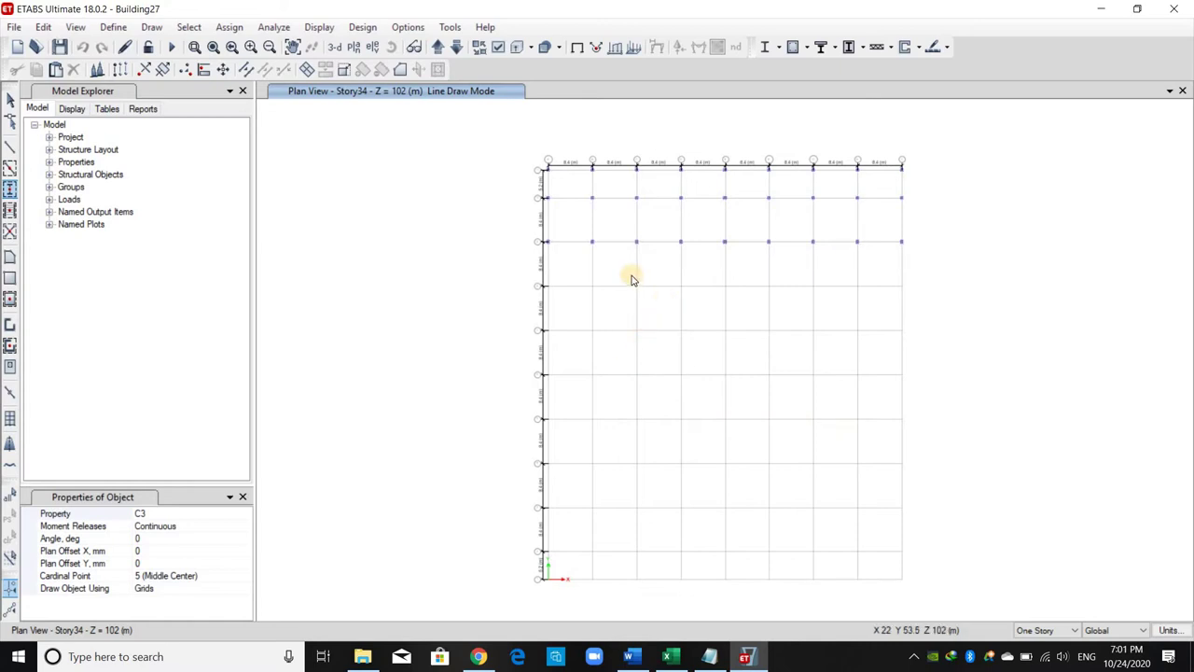
pyautogui.press('Escape')
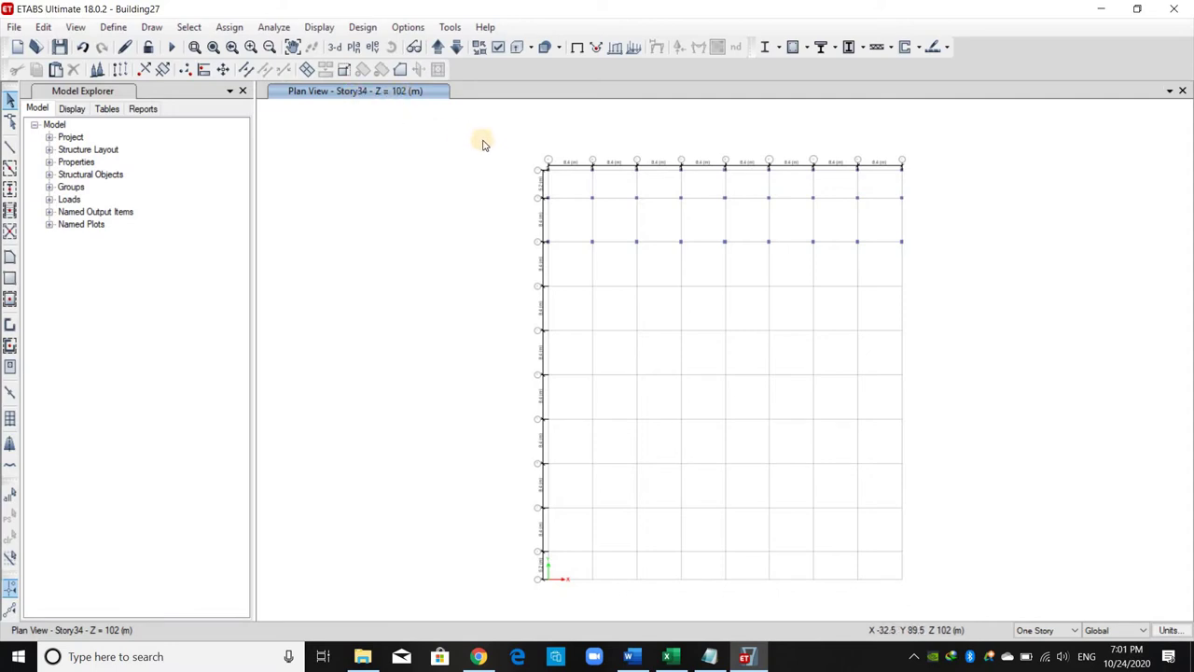
pyautogui.moveTo(478, 142); pyautogui.dragTo(967, 278)
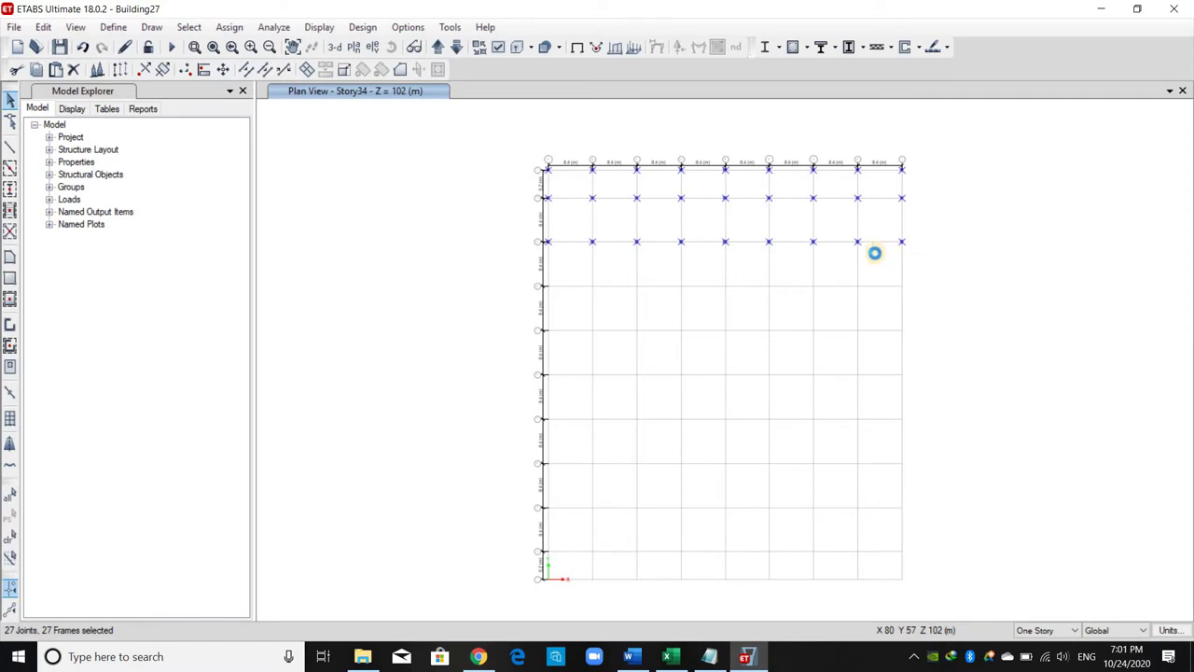
pyautogui.press('Delete')
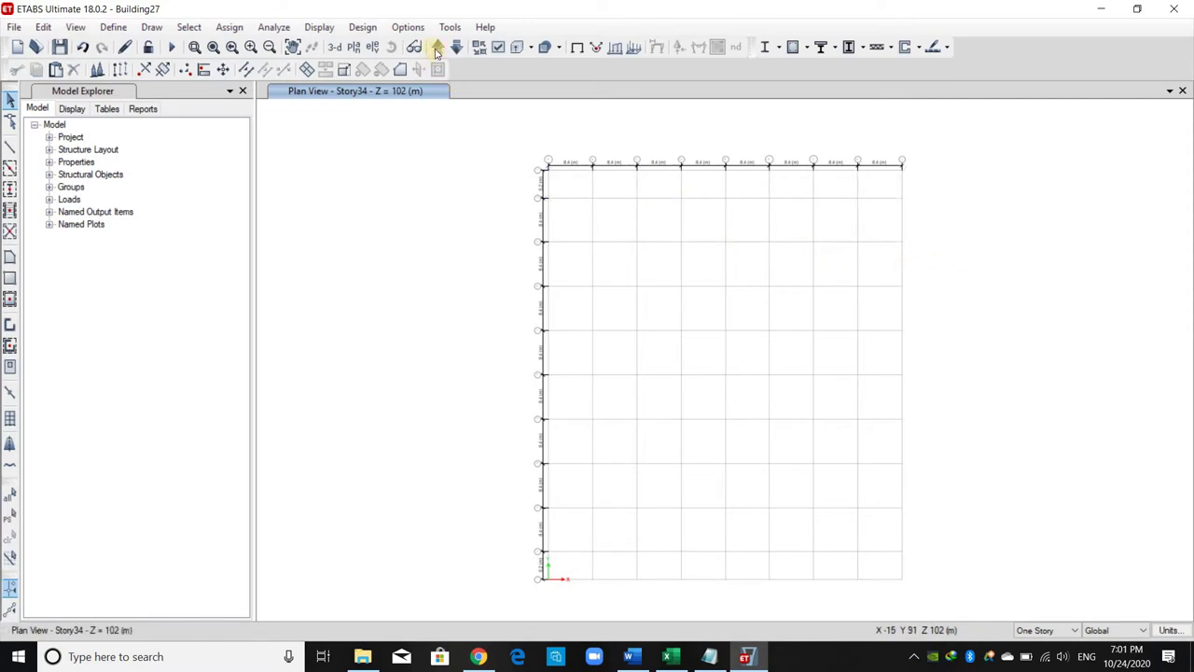
# Step: On the Story1 plan, draw C3 columns along the three uppermost and three lowest gridlines and at the three middle left-edge intersections
pyautogui.click(437, 49)
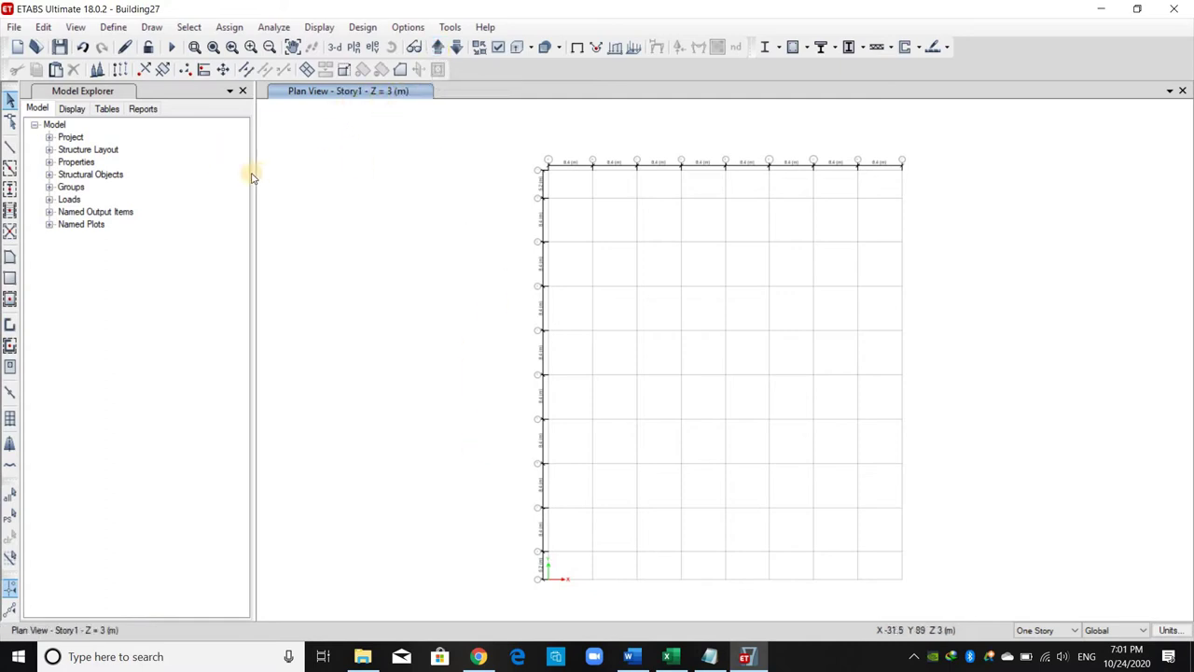
pyautogui.click(10, 189)
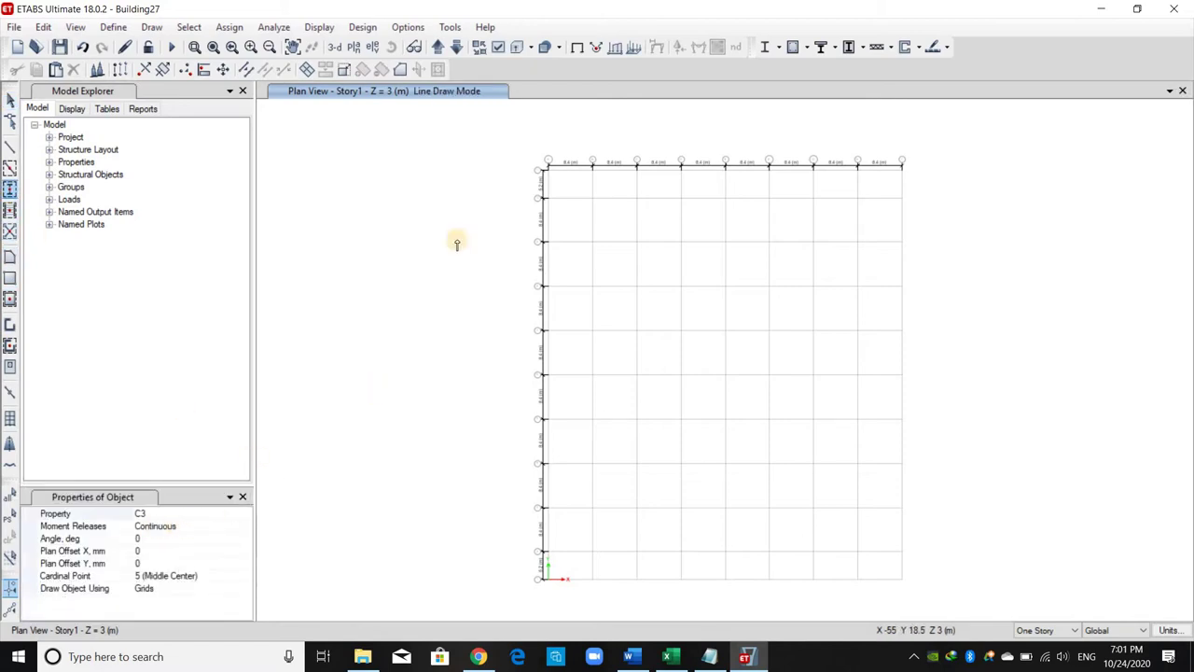
pyautogui.moveTo(474, 141); pyautogui.dragTo(675, 207)
pyautogui.moveTo(979, 280); pyautogui.dragTo(980, 280)
pyautogui.moveTo(951, 597); pyautogui.dragTo(946, 568)
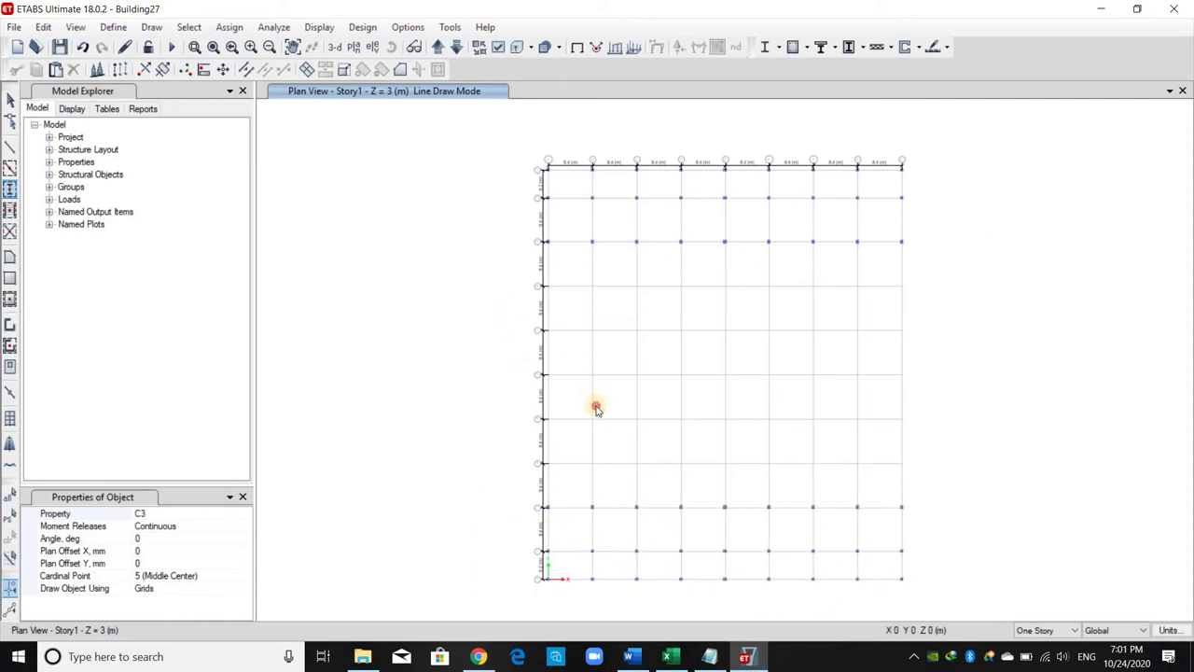
pyautogui.moveTo(571, 449); pyautogui.dragTo(500, 305)
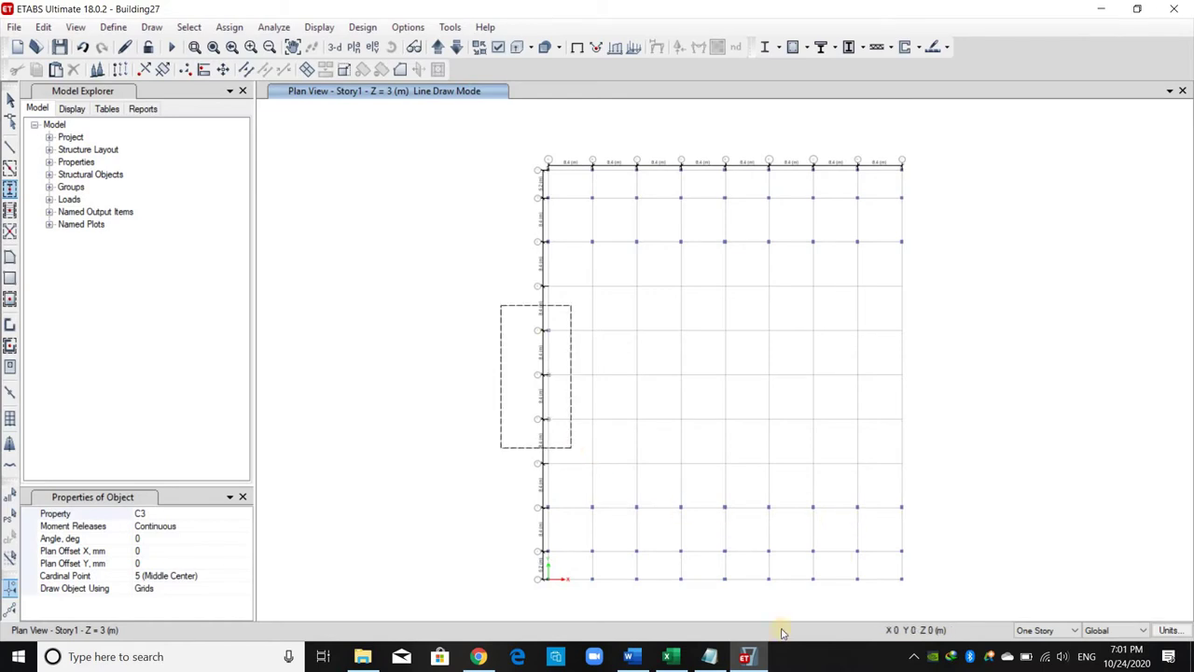
# Step: Check the Word layout and draw C1 columns at the second vertical gridline's three middle intersections and around the plan's right side
pyautogui.click(631, 656)
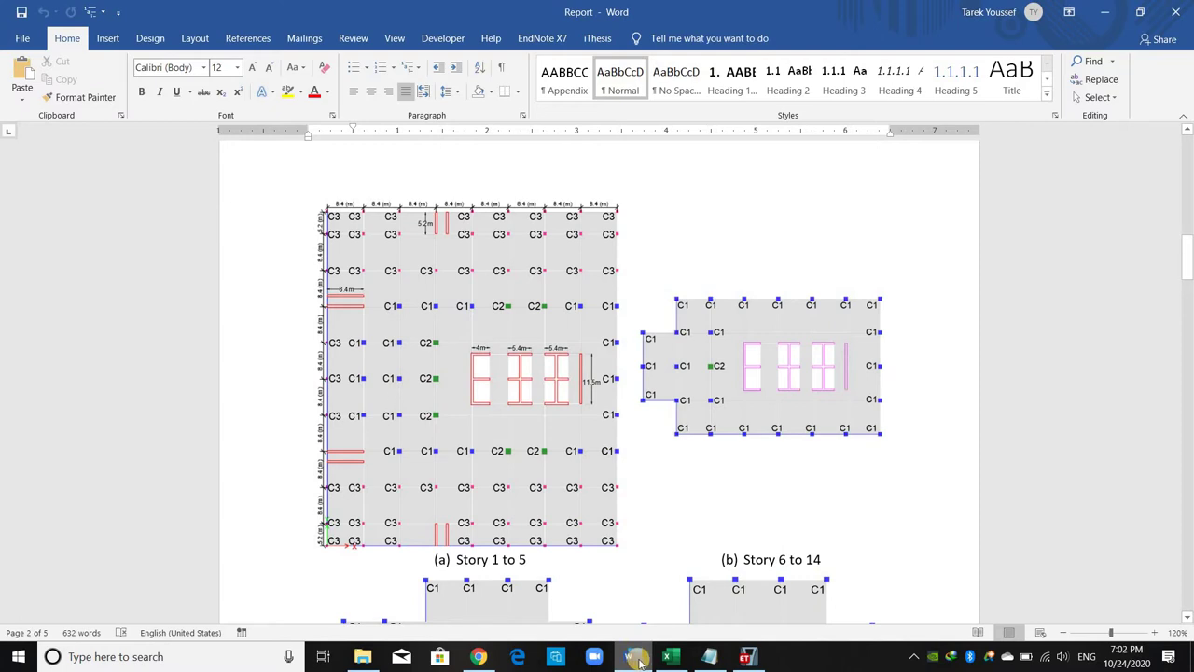
pyautogui.click(636, 658)
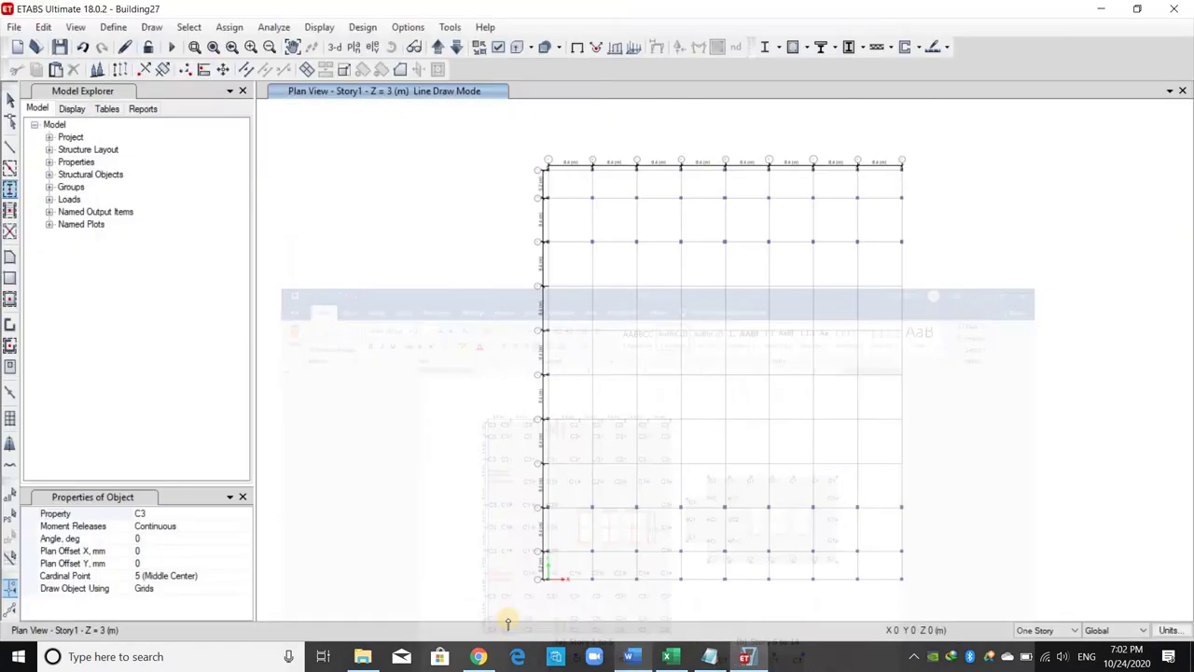
pyautogui.click(247, 514)
pyautogui.click(245, 514)
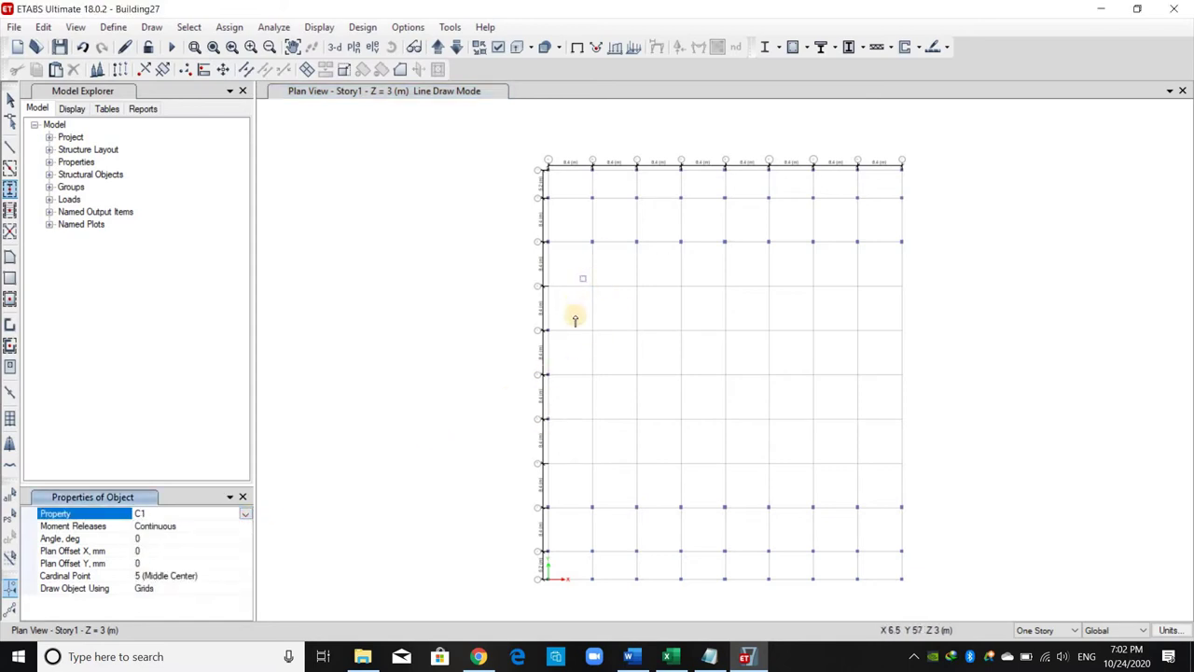
pyautogui.moveTo(597, 365); pyautogui.dragTo(616, 453)
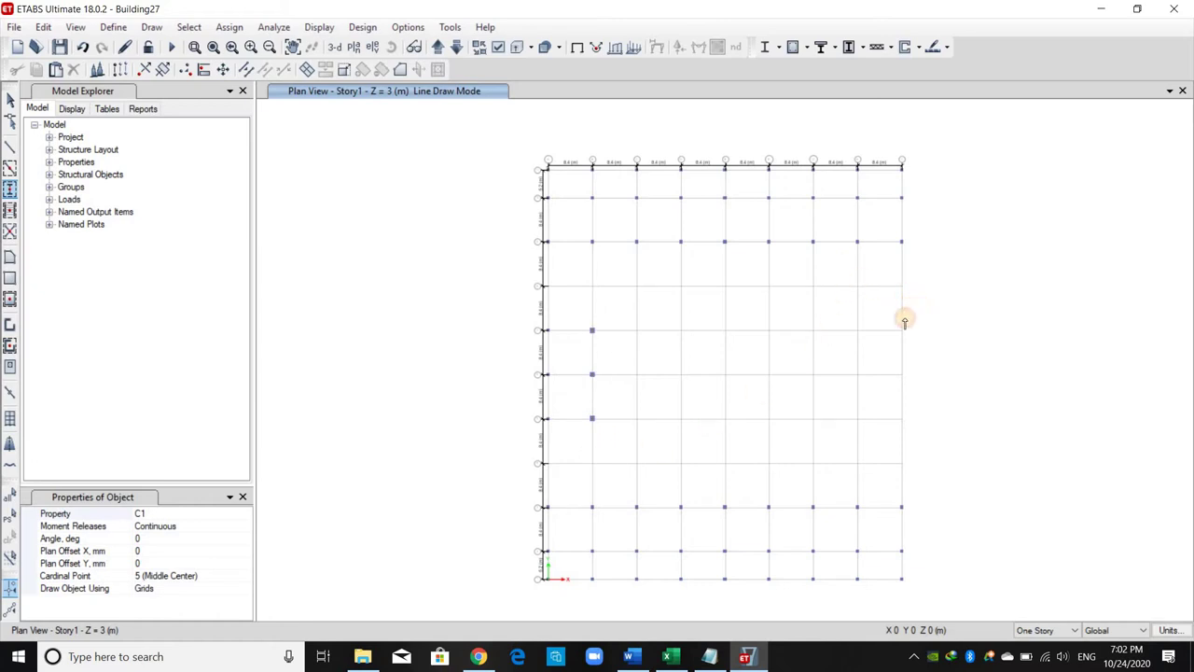
pyautogui.moveTo(842, 268)
pyautogui.mouseDown()
pyautogui.moveTo(893, 327)
pyautogui.moveTo(867, 453)
pyautogui.moveTo(843, 450)
pyautogui.mouseUp()
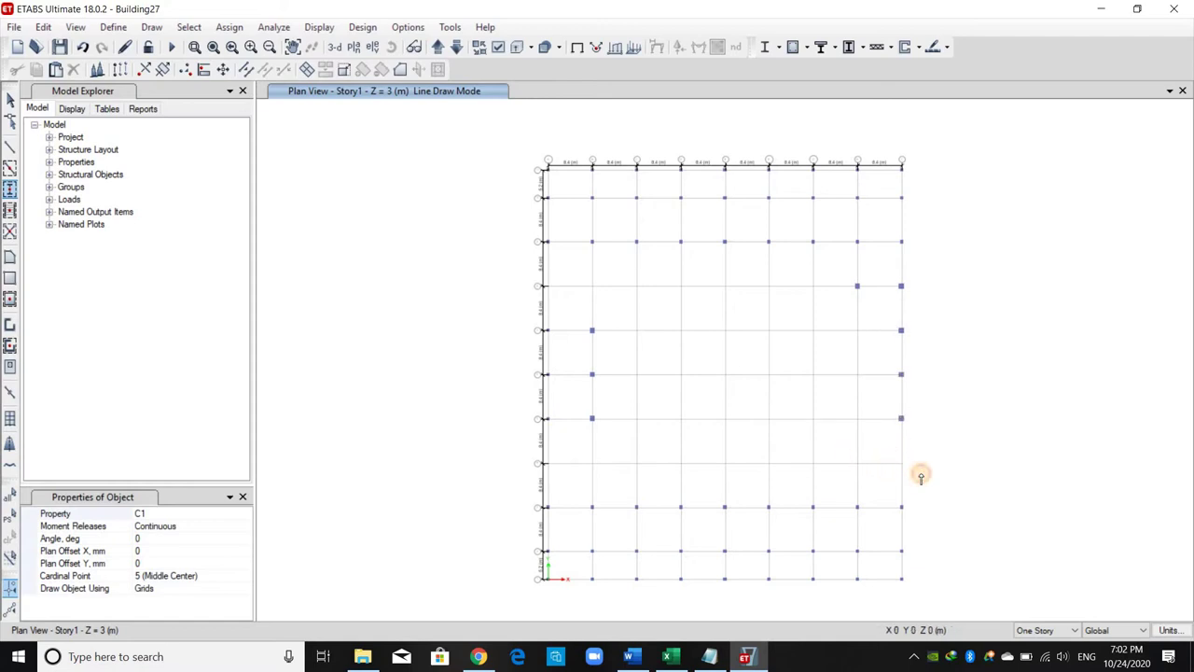
pyautogui.moveTo(920, 473); pyautogui.dragTo(842, 445)
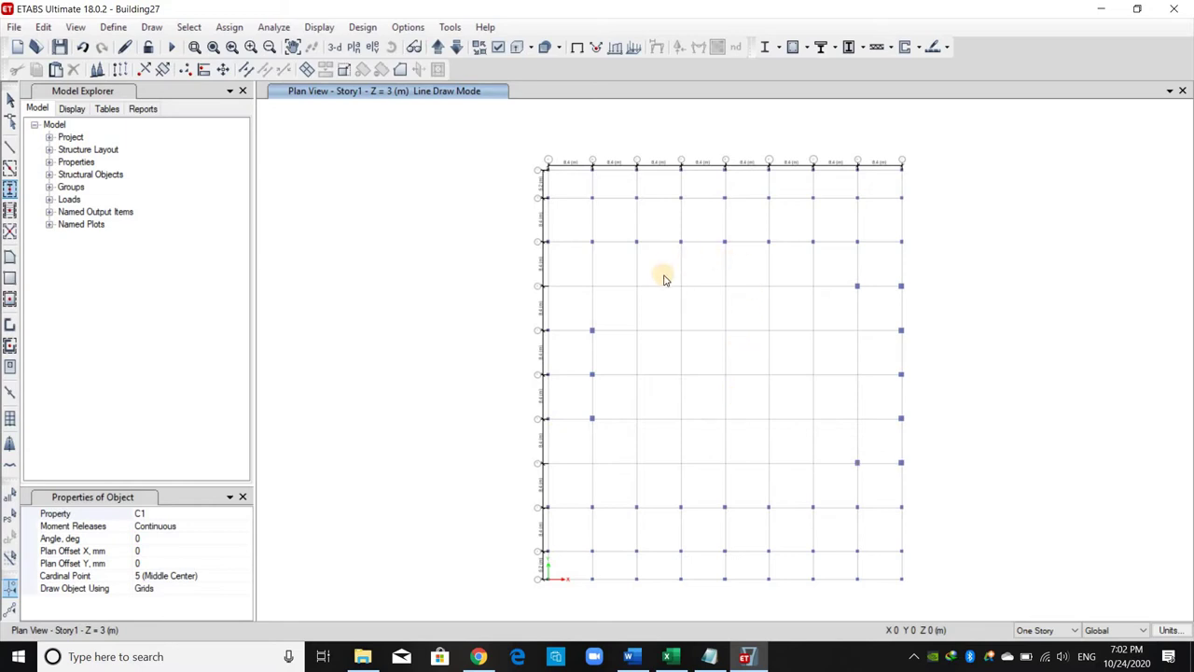
# Step: Draw C1 columns at the inner intersections: three each on the fourth gridlines from top and bottom, and three on the third vertical gridline
pyautogui.moveTo(621, 276); pyautogui.dragTo(749, 309)
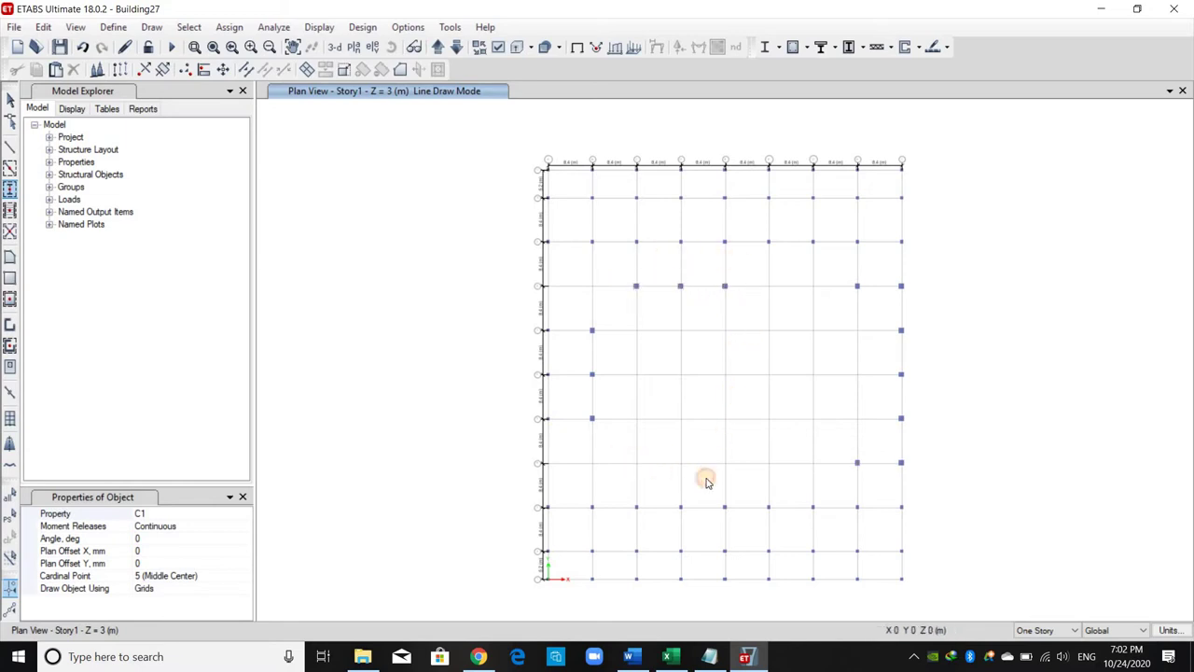
pyautogui.moveTo(744, 482); pyautogui.dragTo(711, 454)
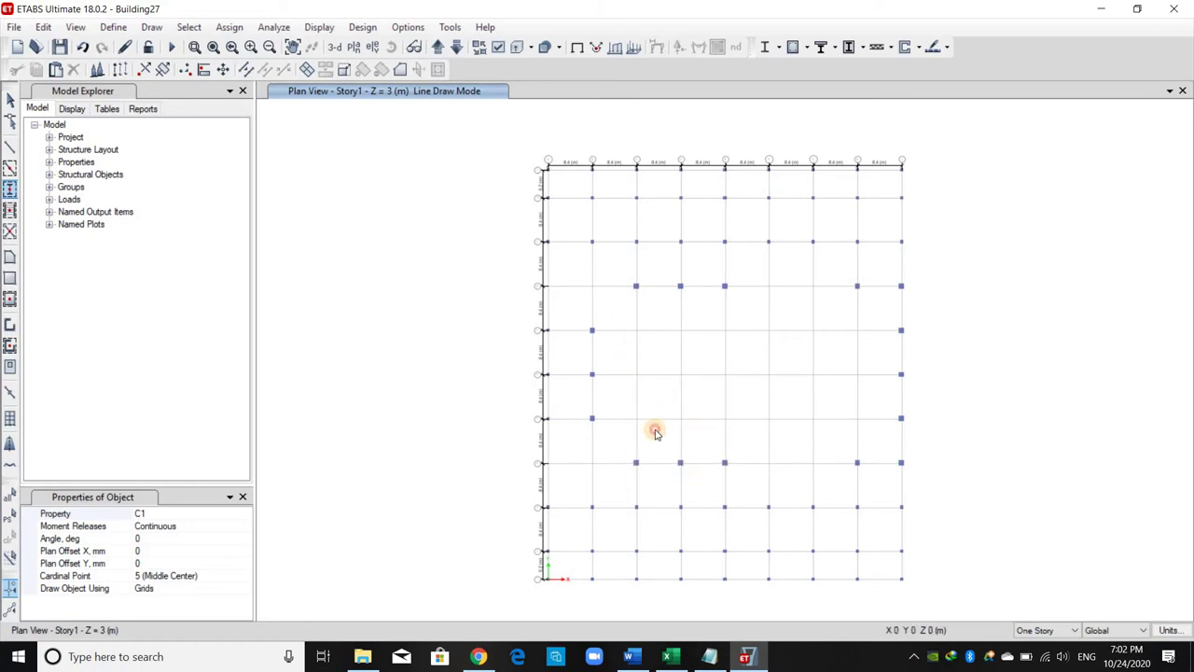
pyautogui.moveTo(655, 432); pyautogui.dragTo(618, 315)
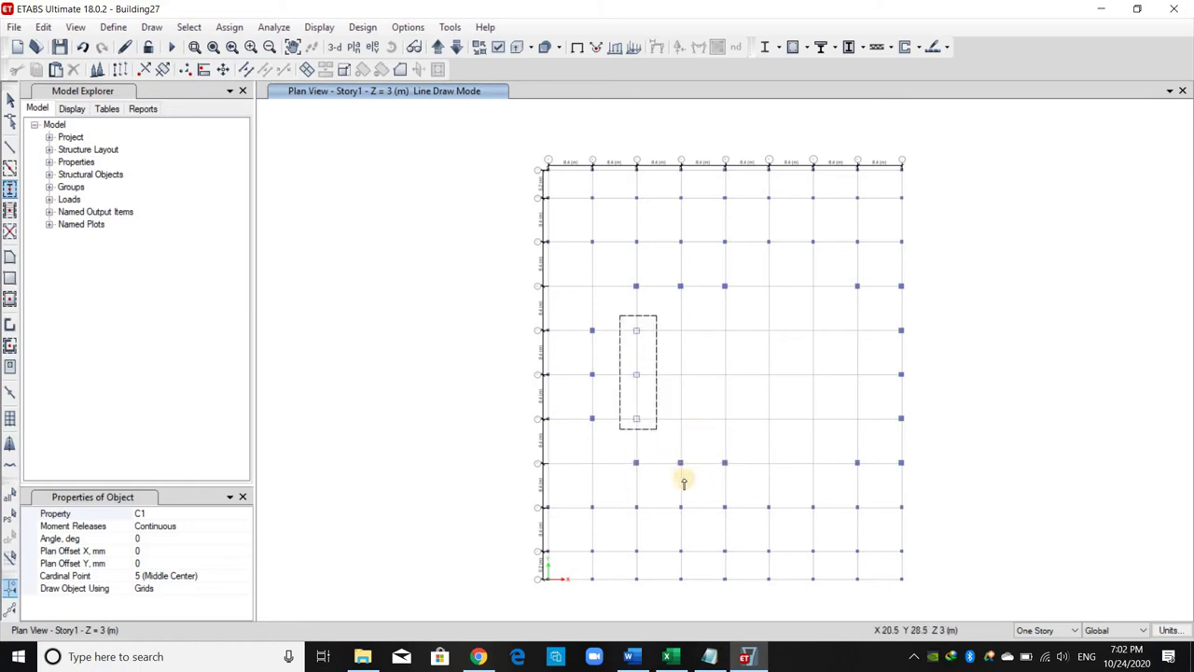
# Step: Check the Word layout and draw C2 columns: two each on the fourth gridlines from top and bottom, three on the fourth vertical gridline
pyautogui.click(635, 656)
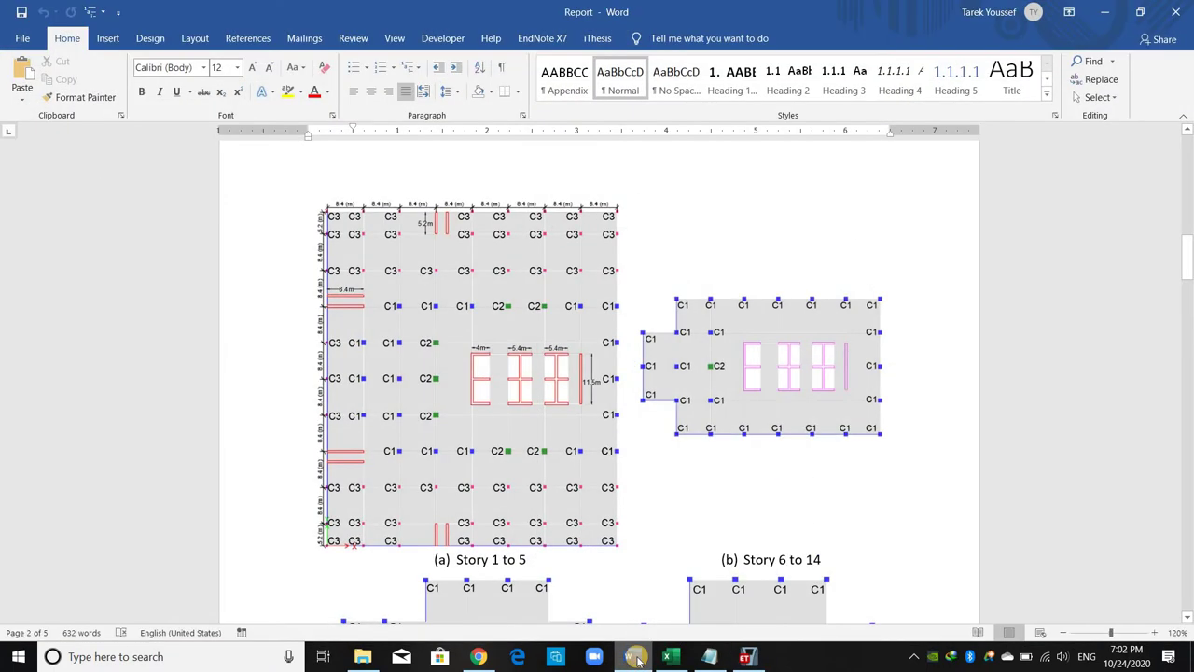
pyautogui.click(637, 658)
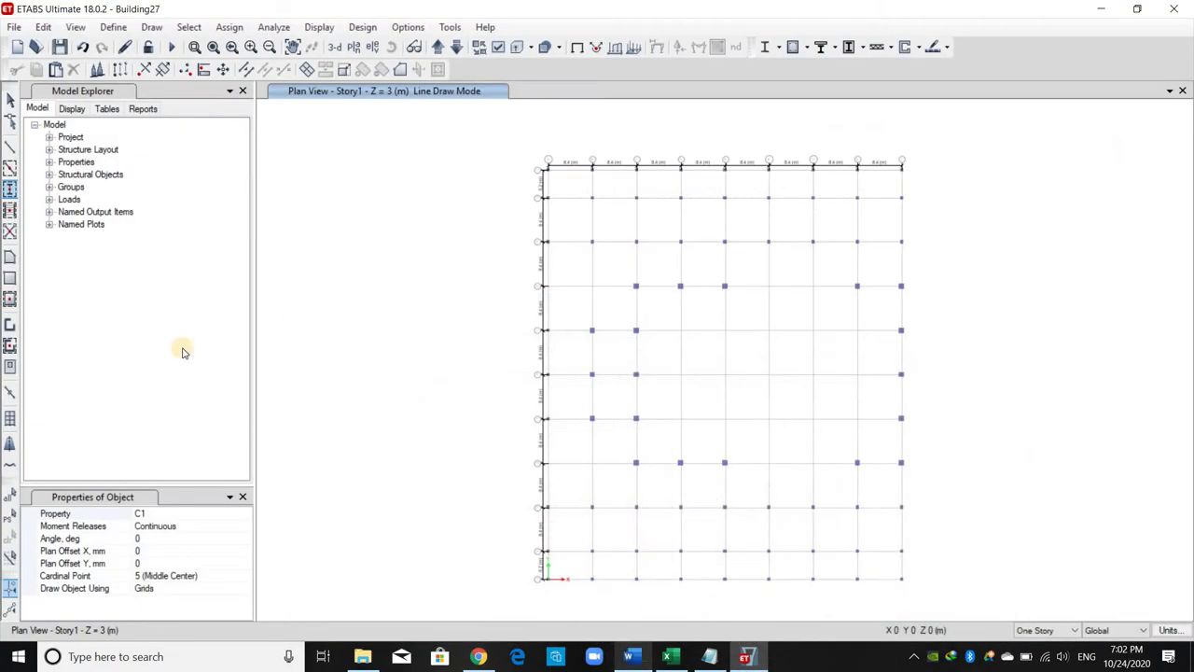
pyautogui.click(248, 517)
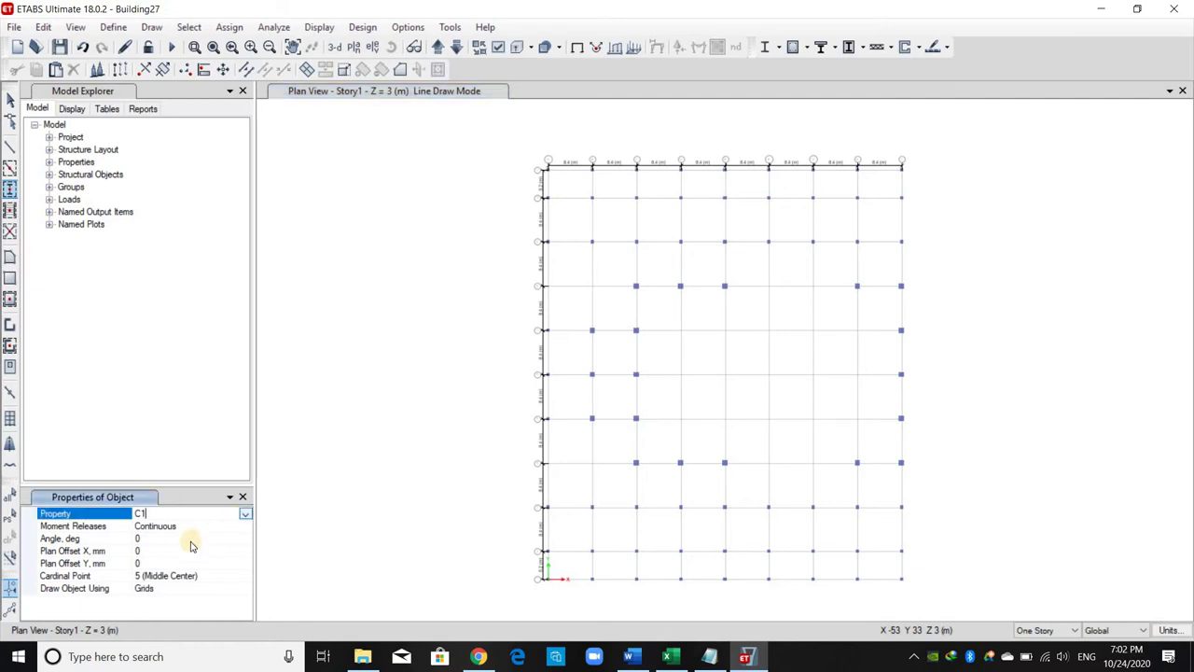
pyautogui.click(177, 546)
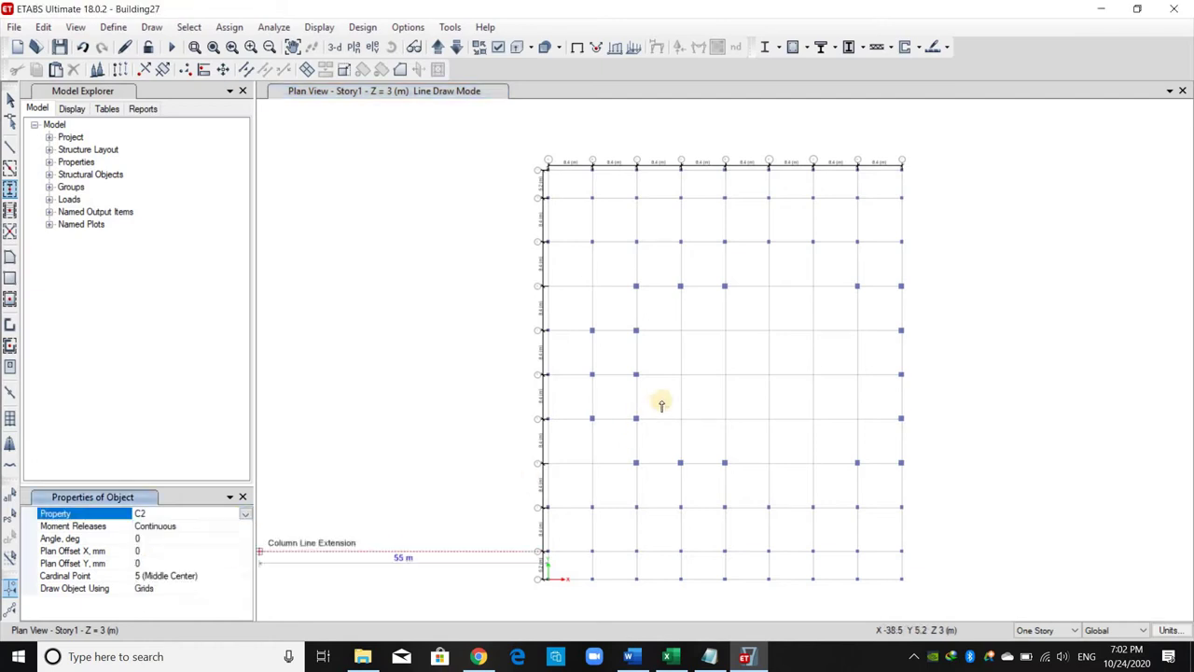
pyautogui.moveTo(747, 271); pyautogui.dragTo(834, 302)
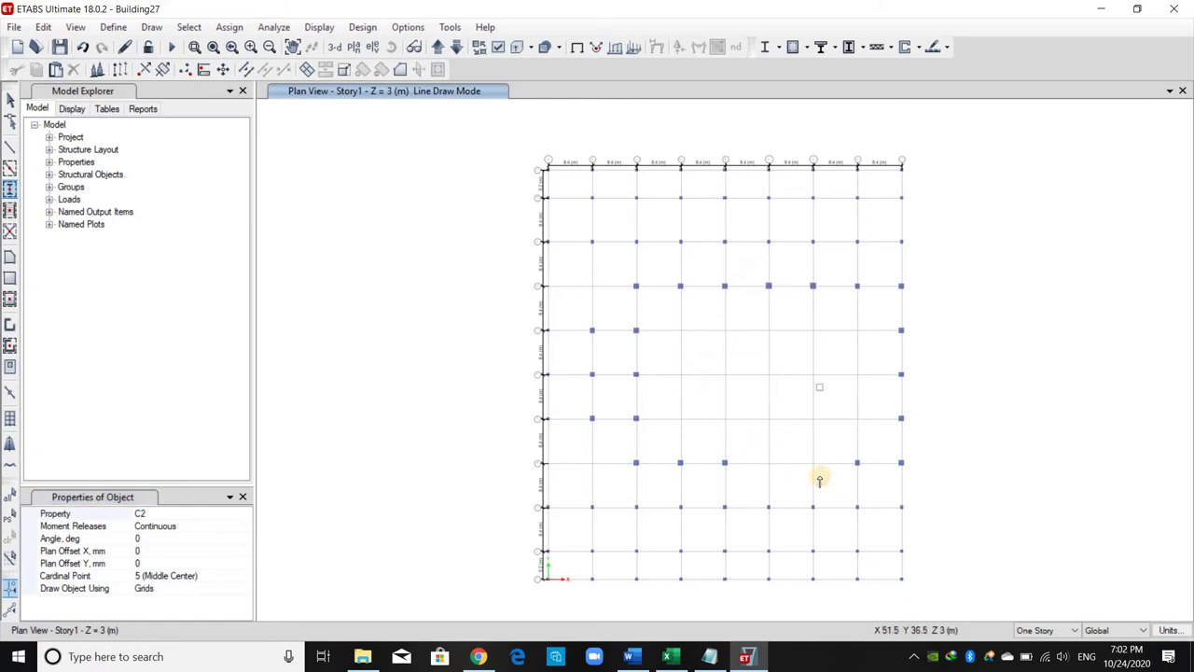
pyautogui.moveTo(830, 476); pyautogui.dragTo(752, 450)
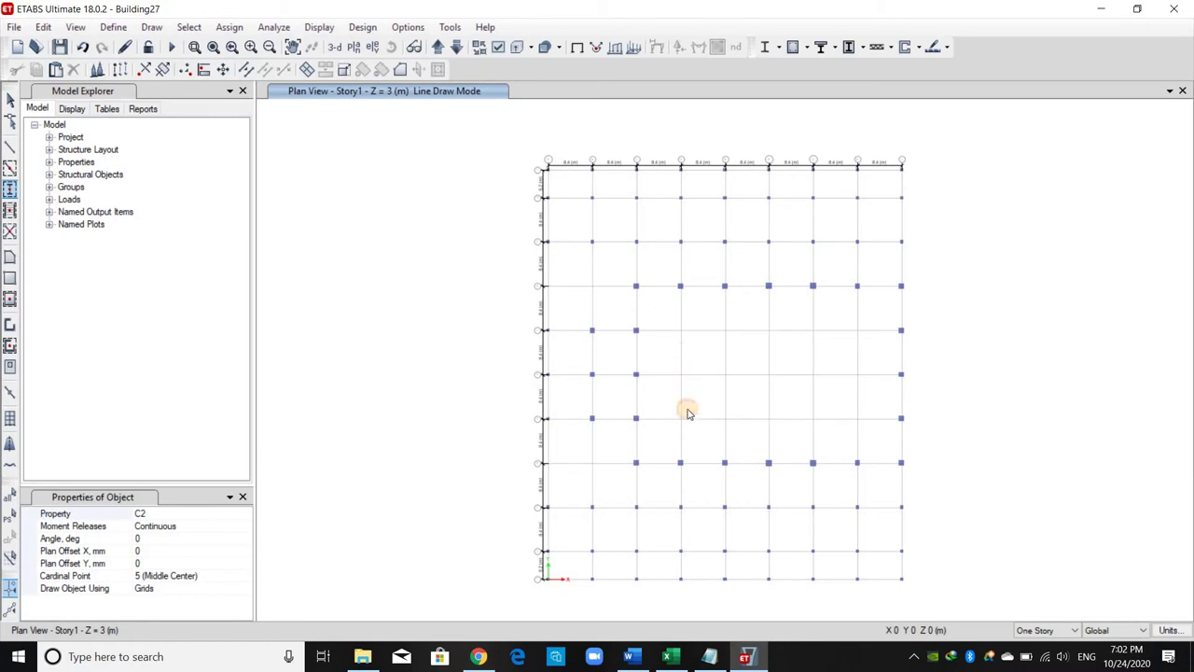
pyautogui.moveTo(694, 433); pyautogui.dragTo(662, 314)
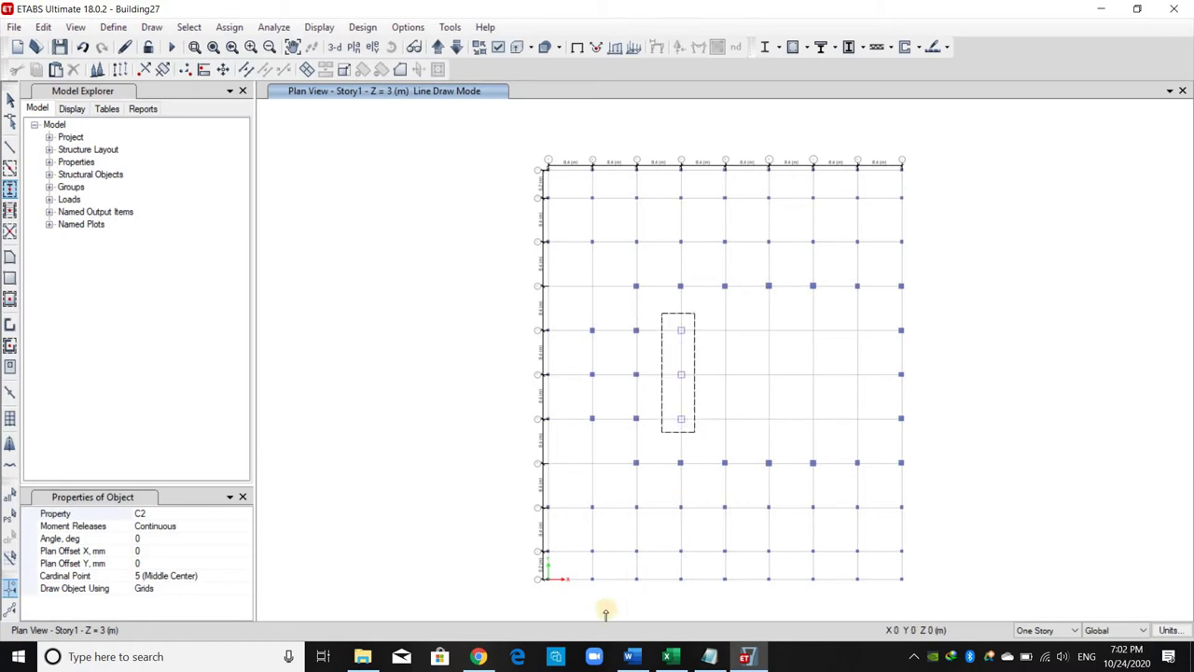
pyautogui.click(645, 659)
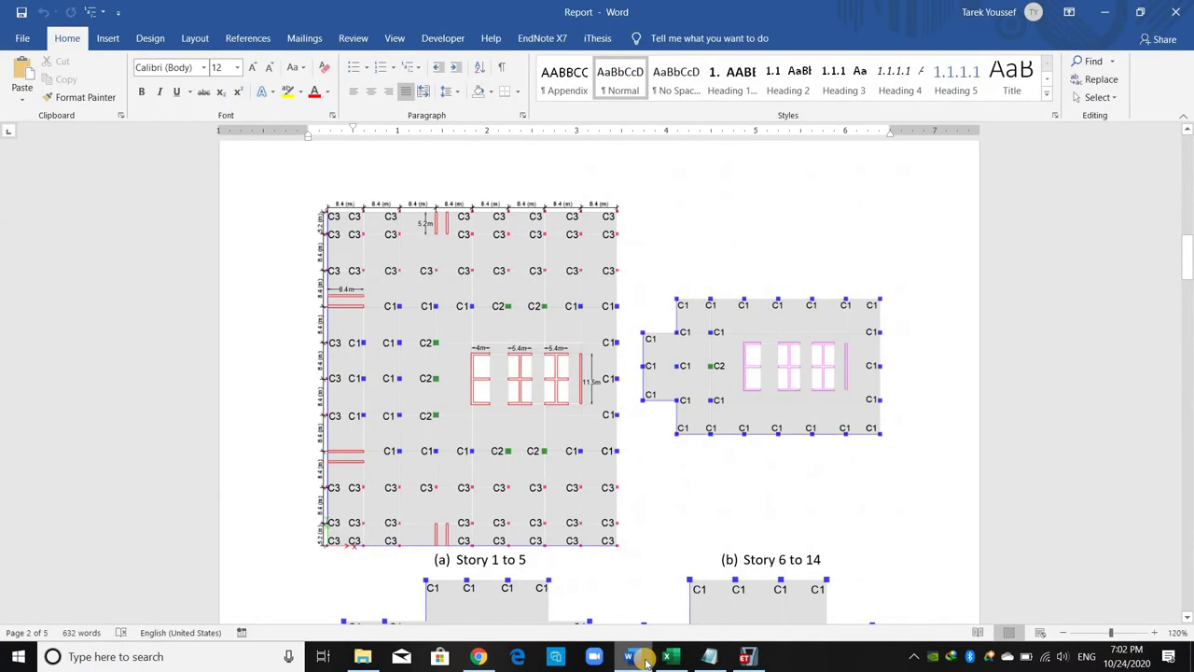
pyautogui.click(645, 659)
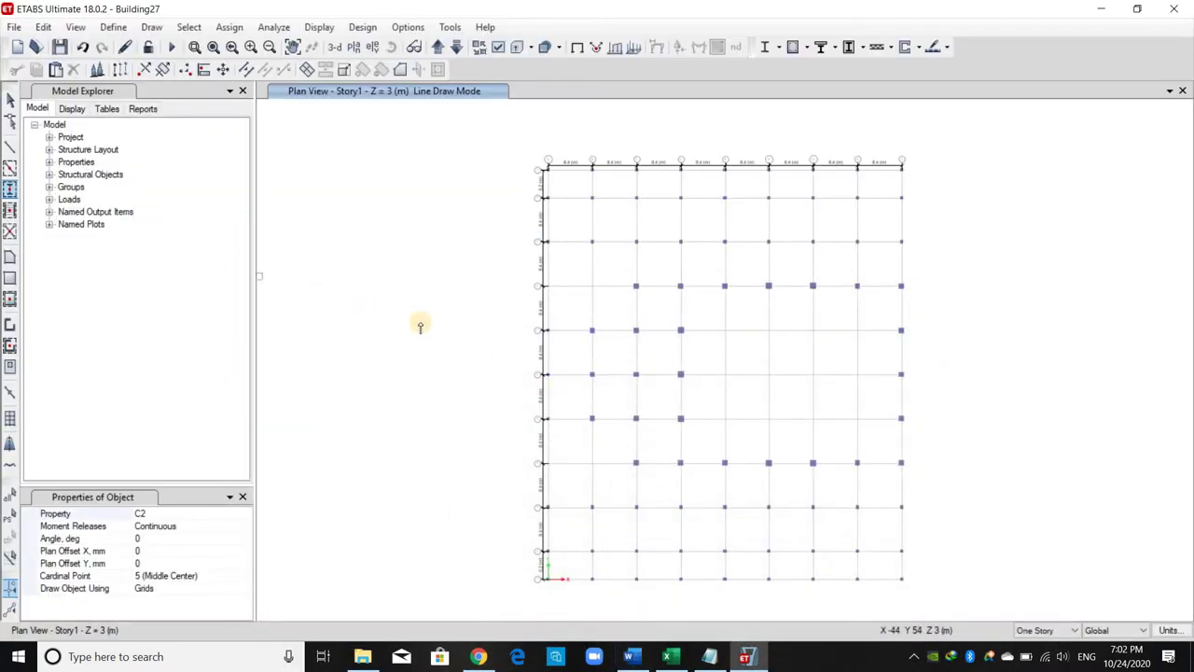
pyautogui.press('Escape')
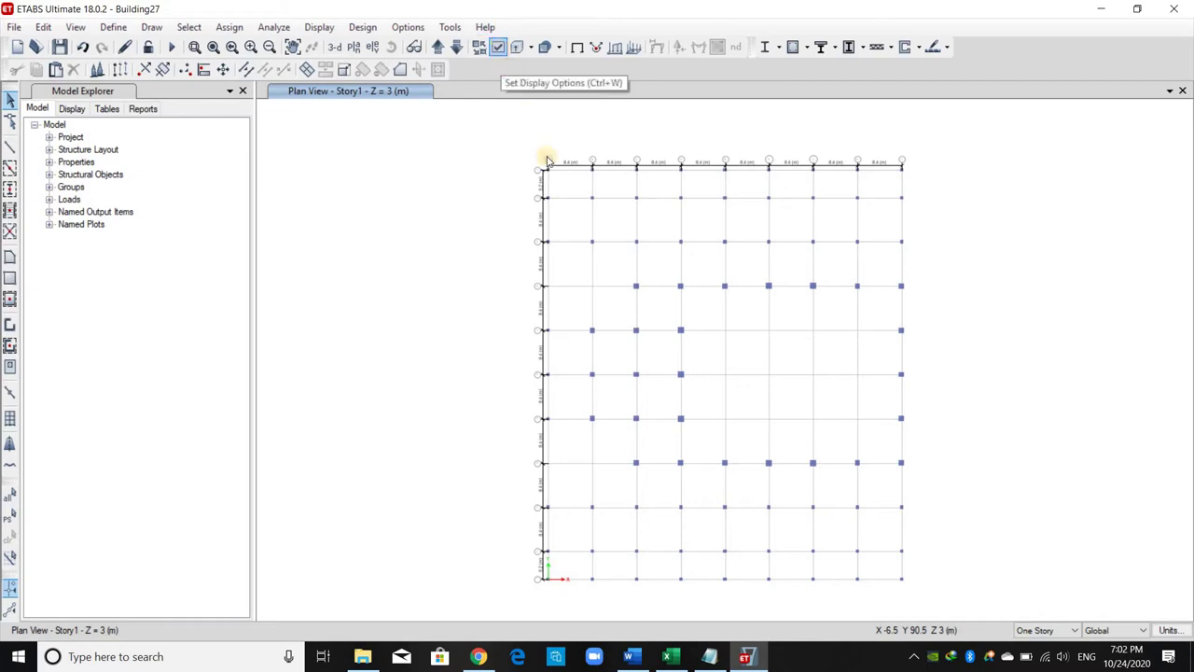
# Step: Set the plan view to colour objects by Section Properties and apply the display option
pyautogui.hotkey('ctrl', 'w')
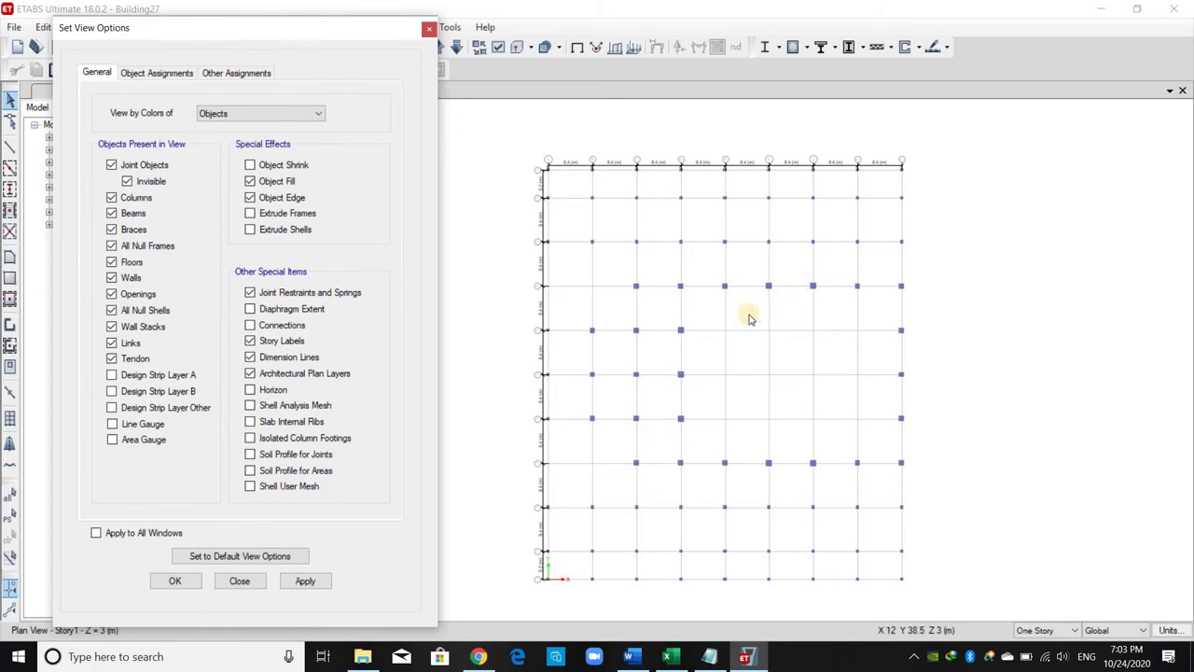
pyautogui.click(279, 115)
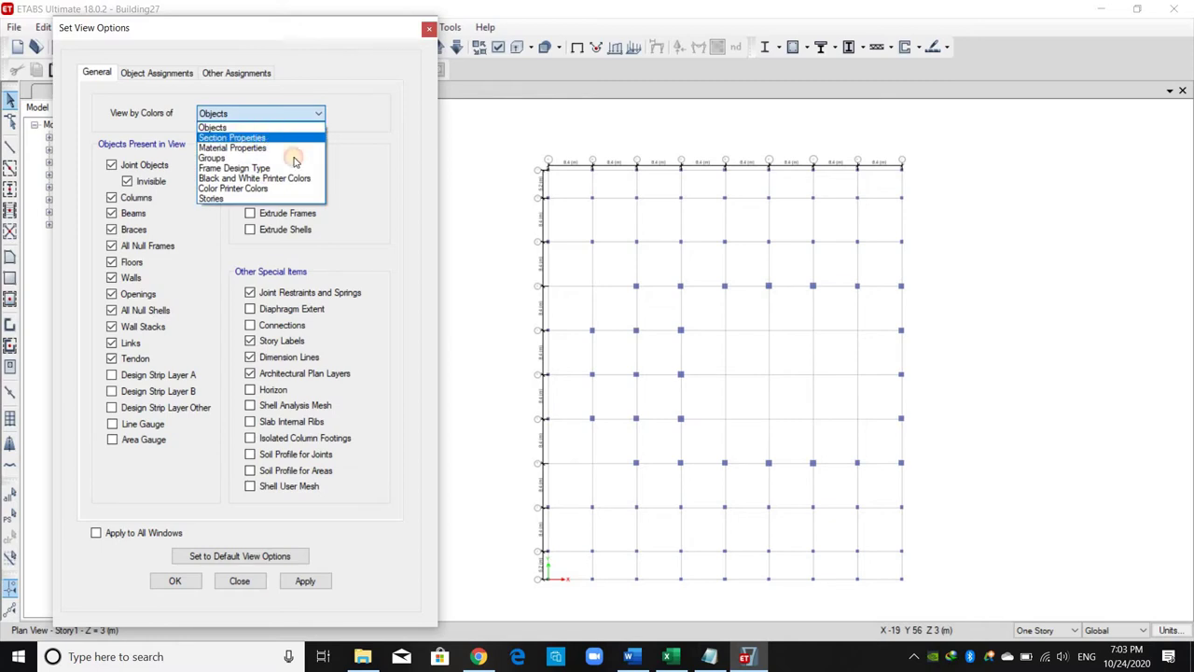
pyautogui.click(287, 608)
pyautogui.click(308, 582)
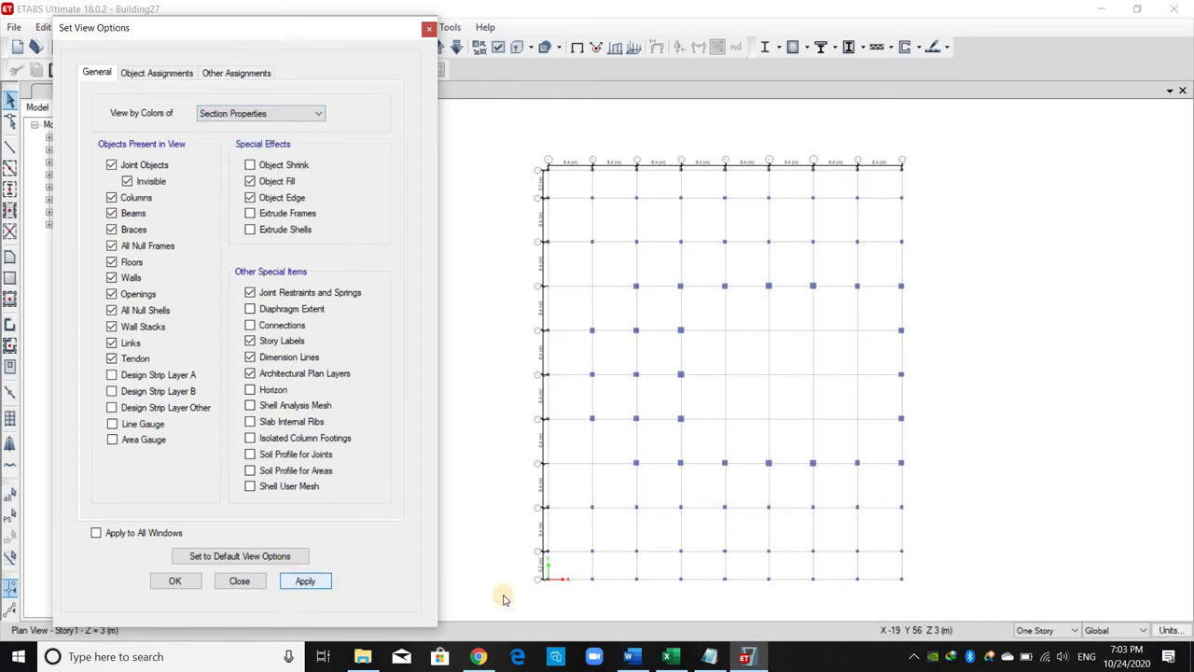
pyautogui.click(236, 580)
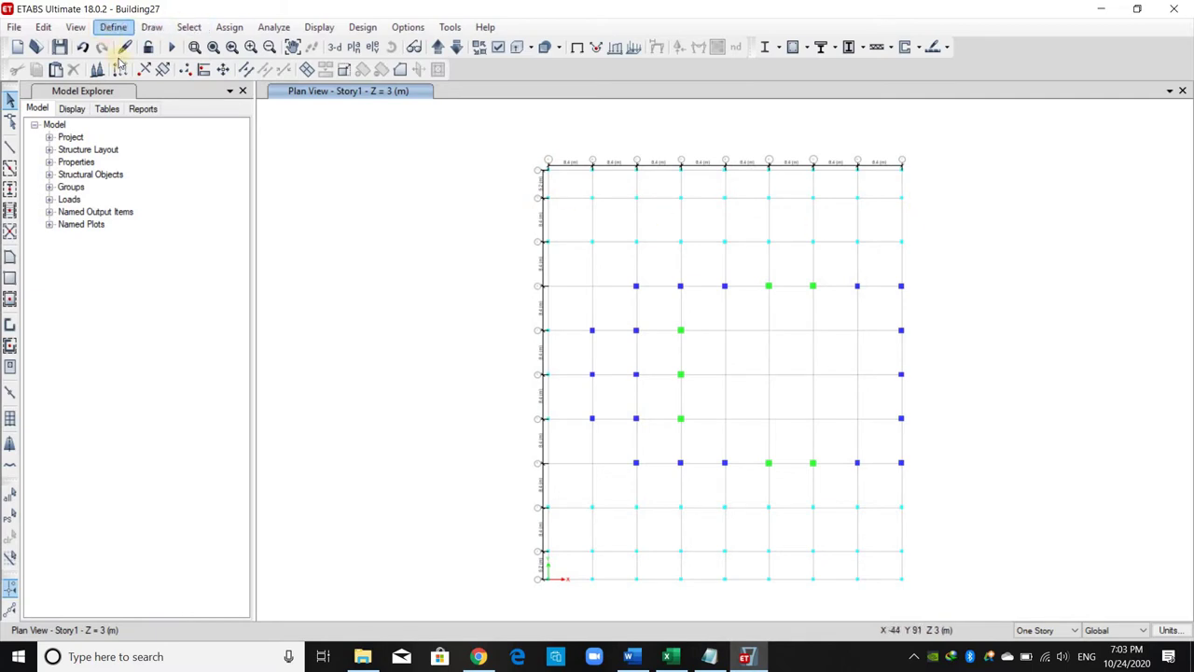
# Step: Change the C3 frame section's display colour to pink (red 255, green 0, blue 128), using the Word floor plan as reference
pyautogui.click(113, 26)
pyautogui.moveTo(280, 71)
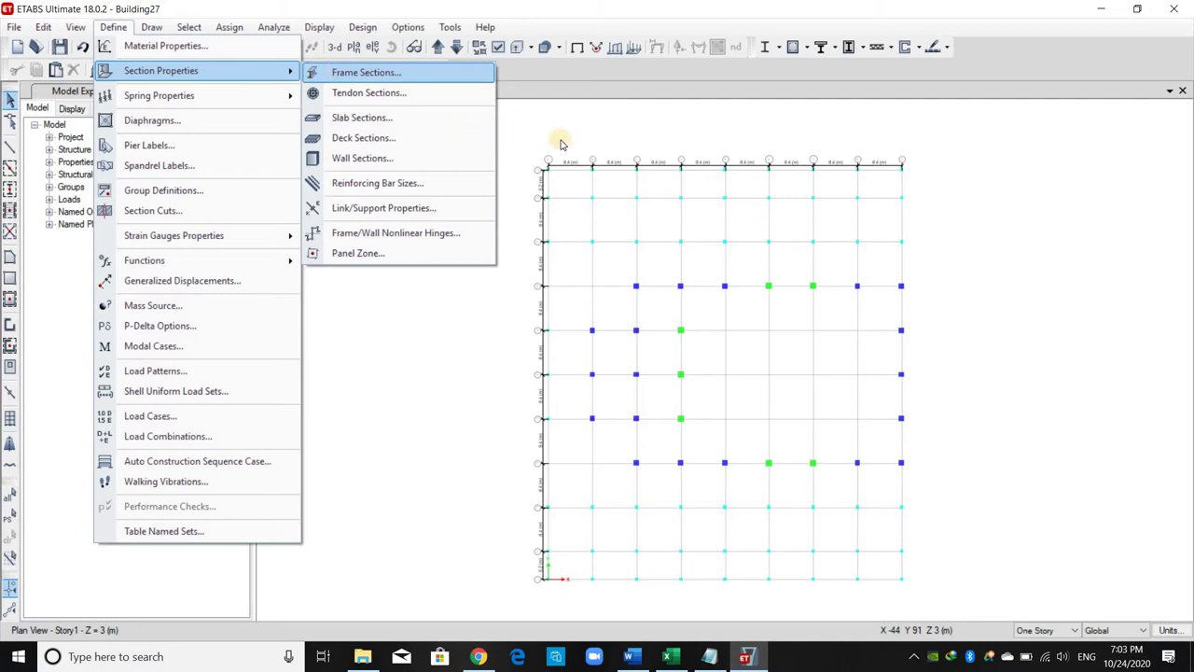
pyautogui.click(399, 72)
pyautogui.moveTo(559, 125); pyautogui.dragTo(254, 125)
pyautogui.click(104, 295)
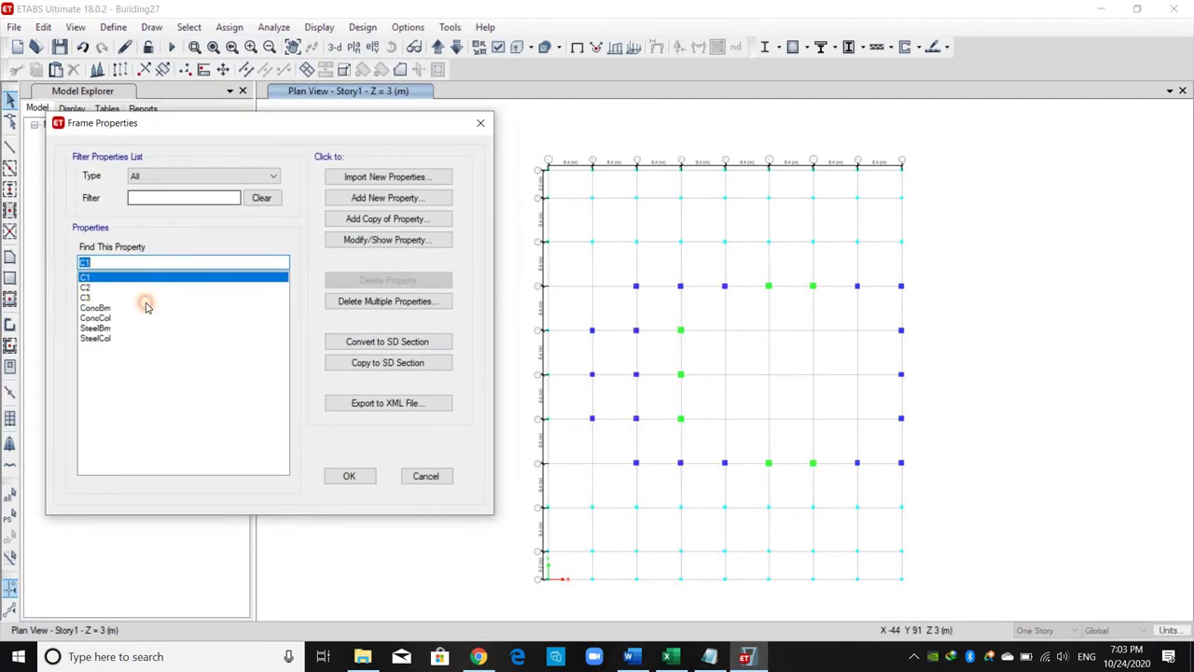
pyautogui.click(371, 240)
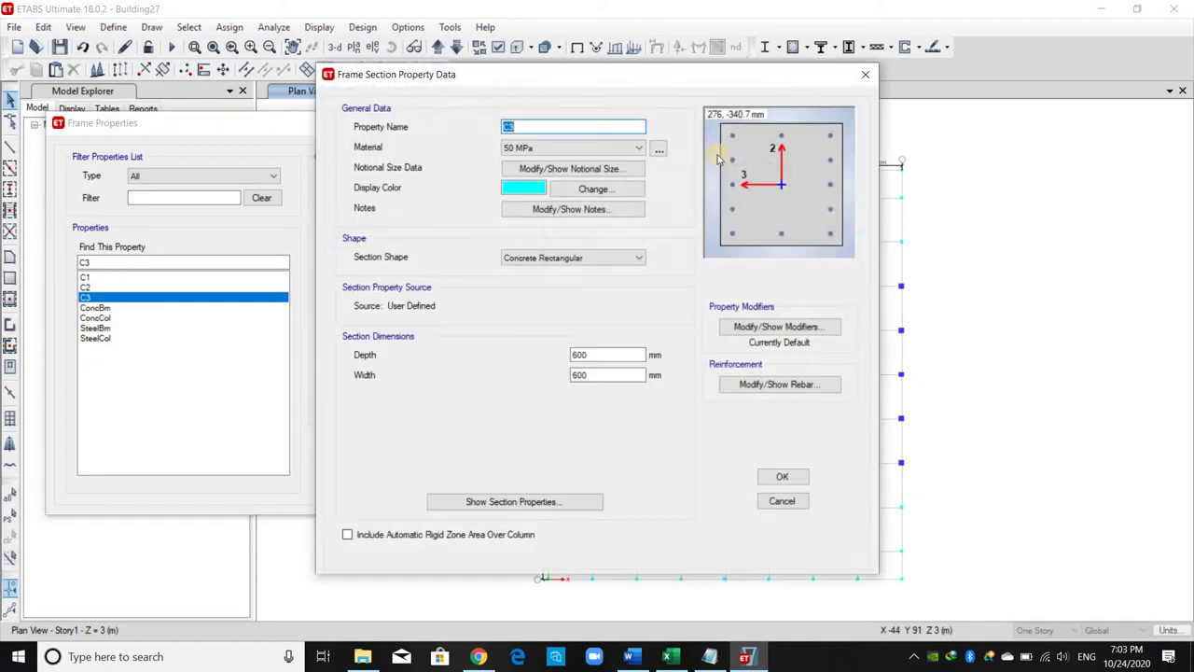
pyautogui.click(527, 190)
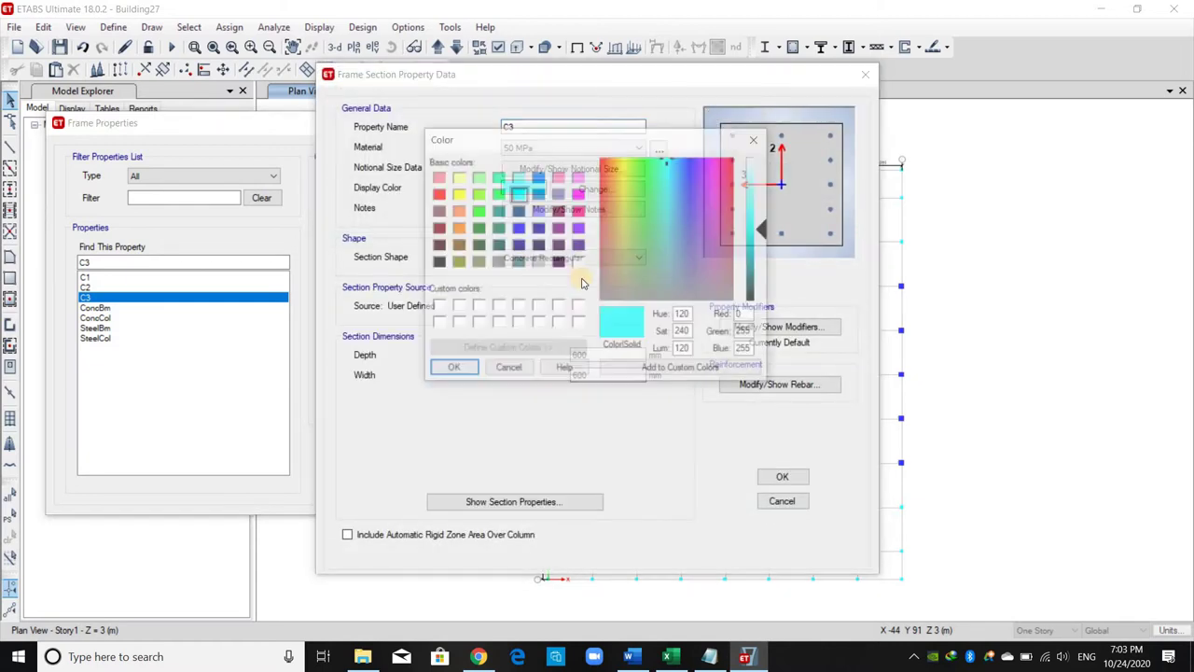
pyautogui.click(628, 655)
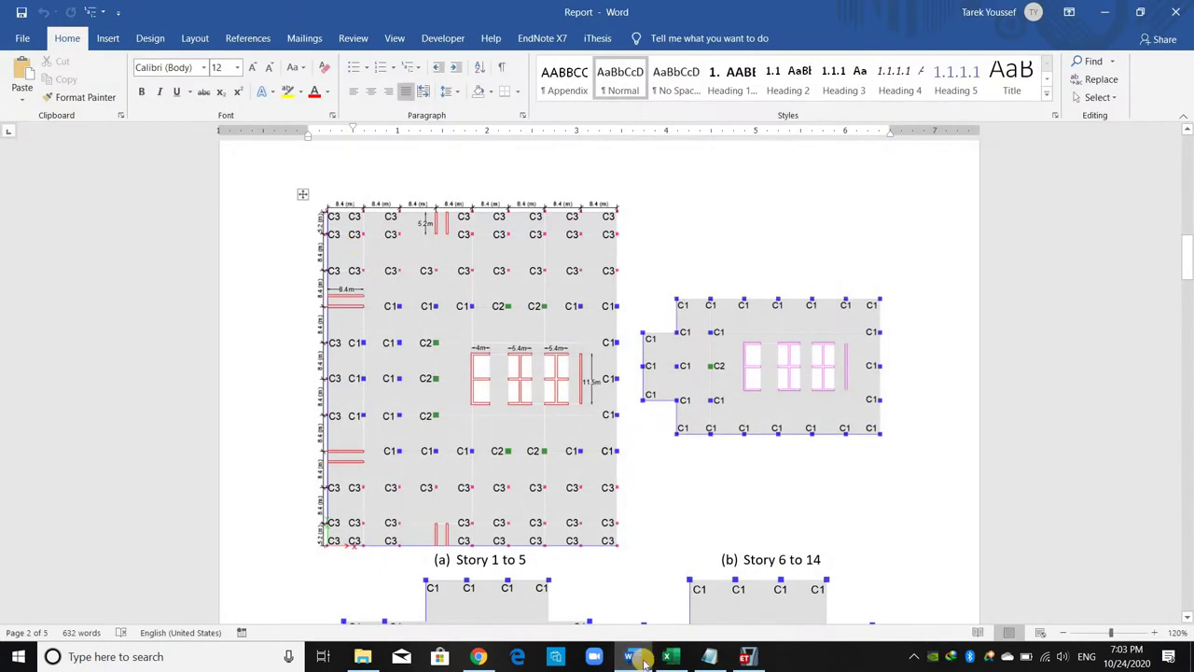
pyautogui.click(633, 656)
pyautogui.click(578, 211)
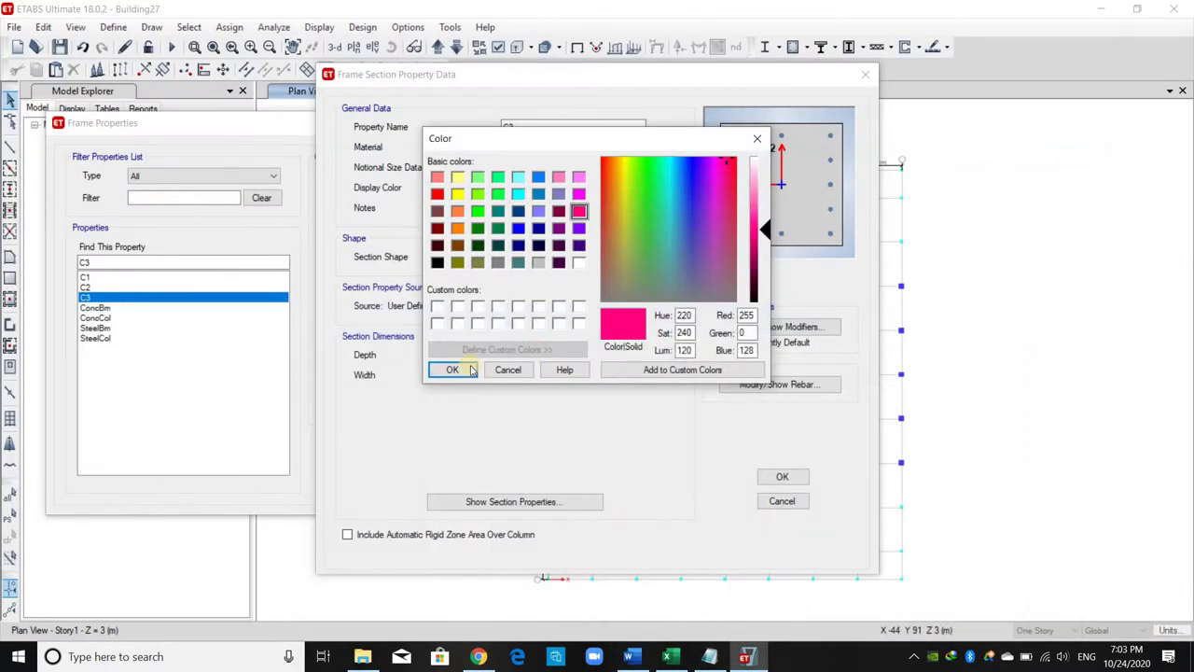
pyautogui.click(789, 479)
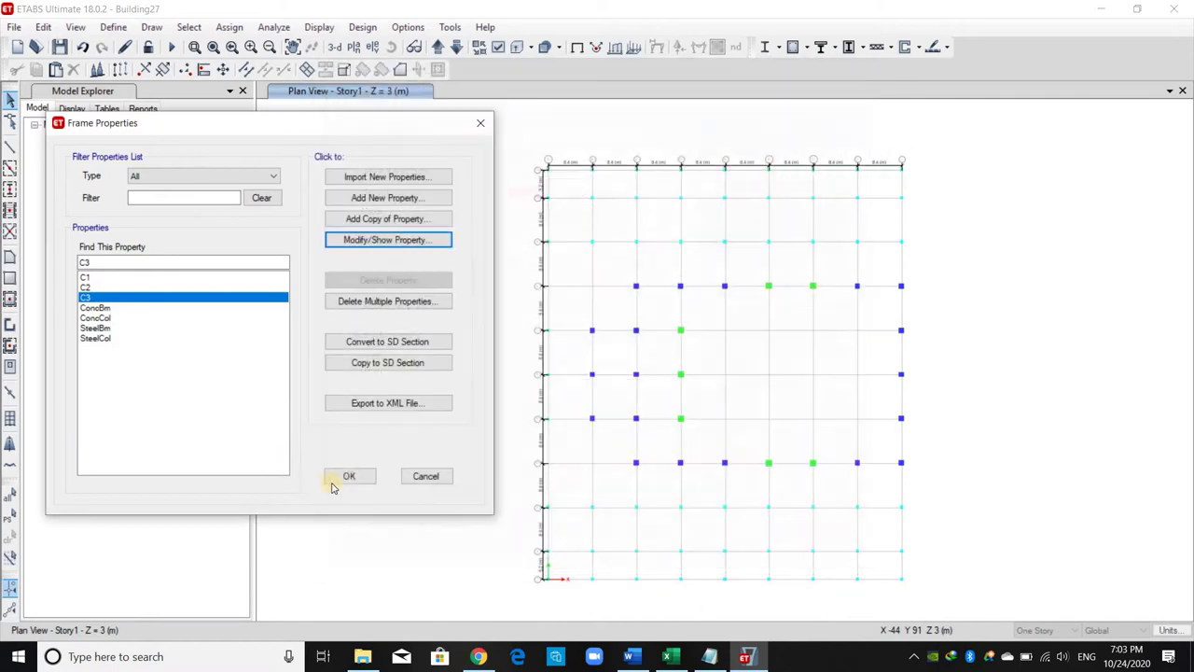
pyautogui.press('Return')
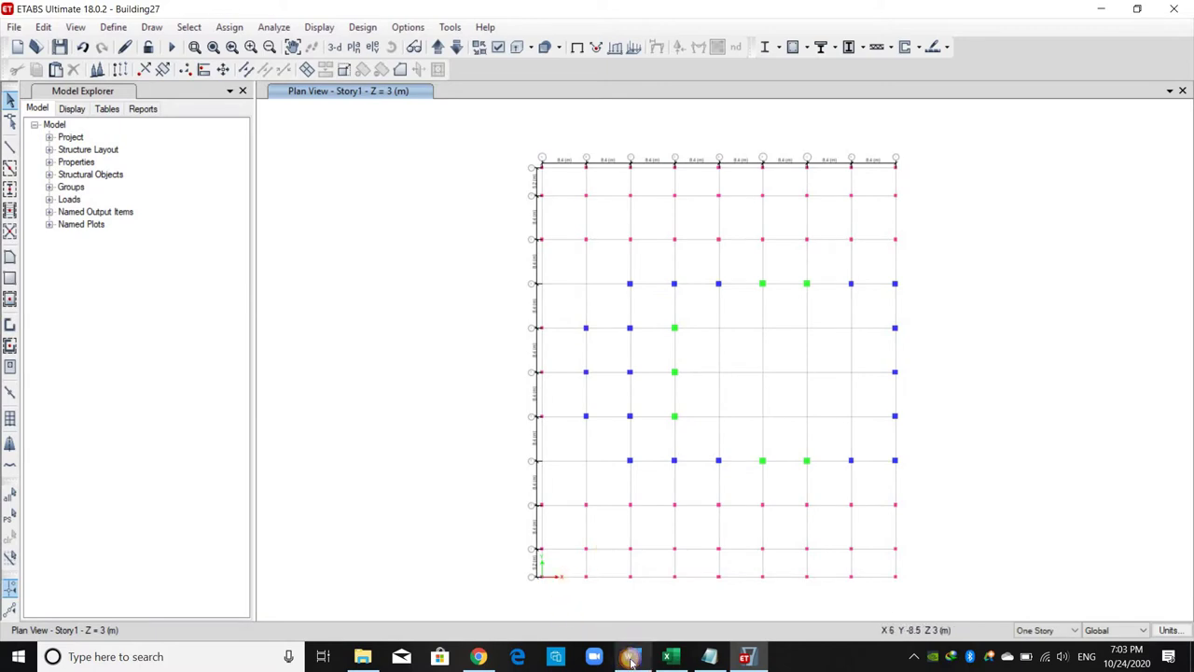
# Step: Switch to the Word report and examine the wall thicknesses in Table 2 for stories 1-5, 6-19 and 20-34
pyautogui.click(631, 659)
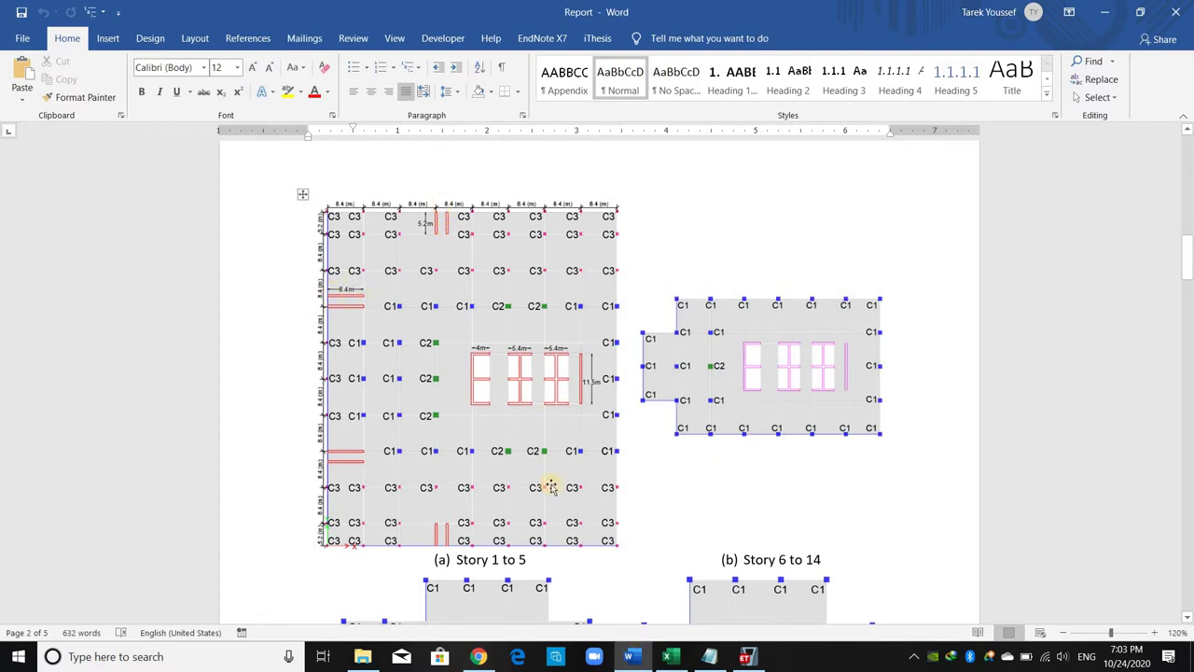
pyautogui.scroll(-12, 570, 476)
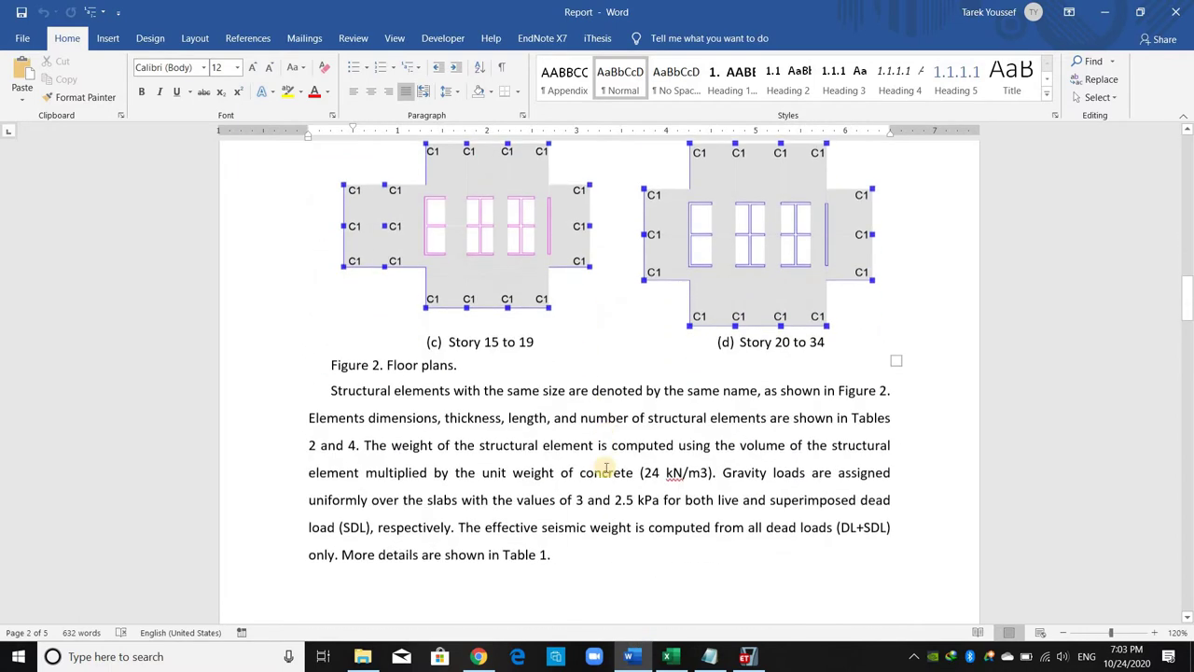
pyautogui.scroll(-2, 618, 467)
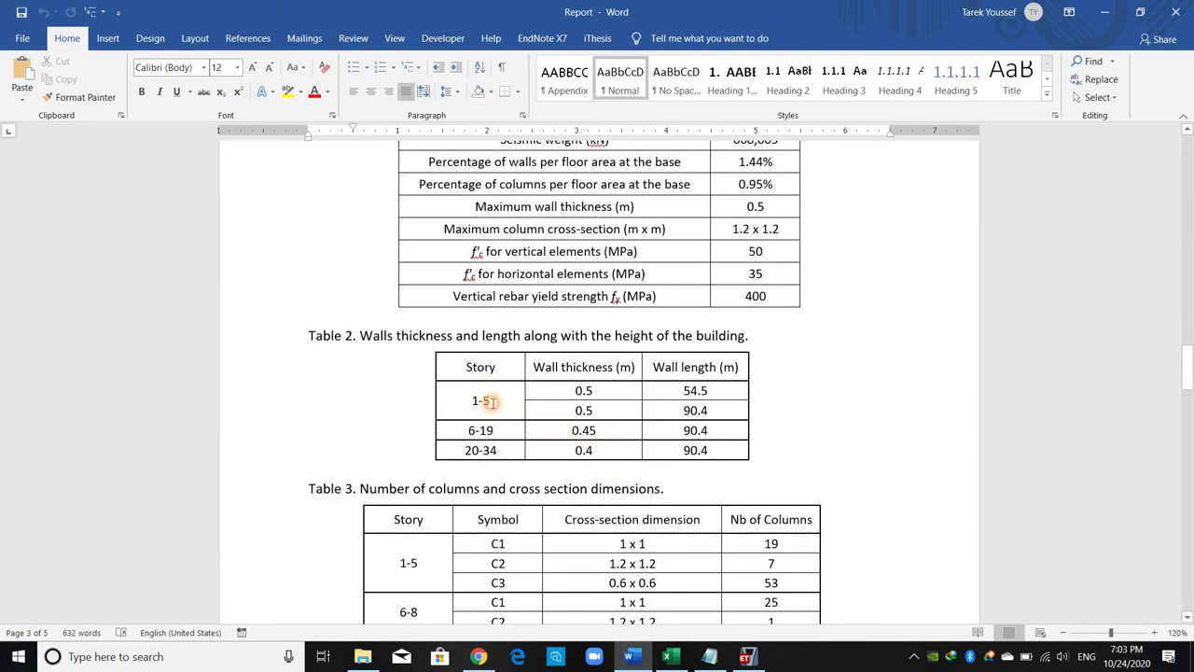
pyautogui.moveTo(472, 401); pyautogui.dragTo(493, 402)
pyautogui.click(568, 390)
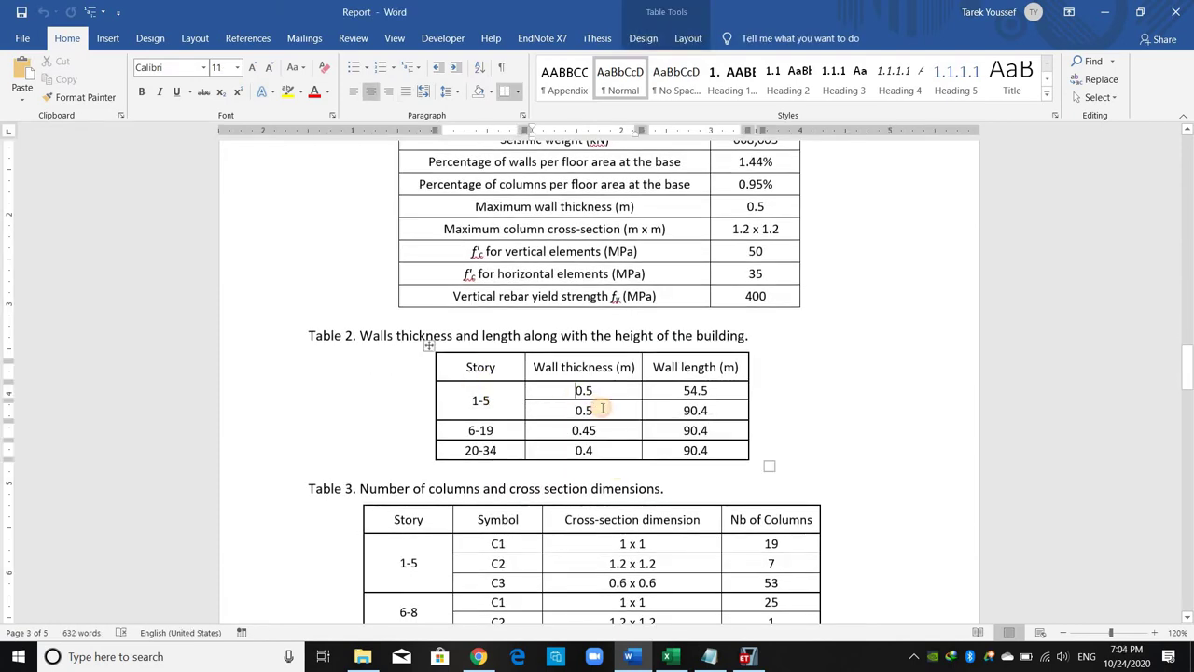
pyautogui.keyDown('shift'); pyautogui.click(603, 407); pyautogui.keyUp('shift')
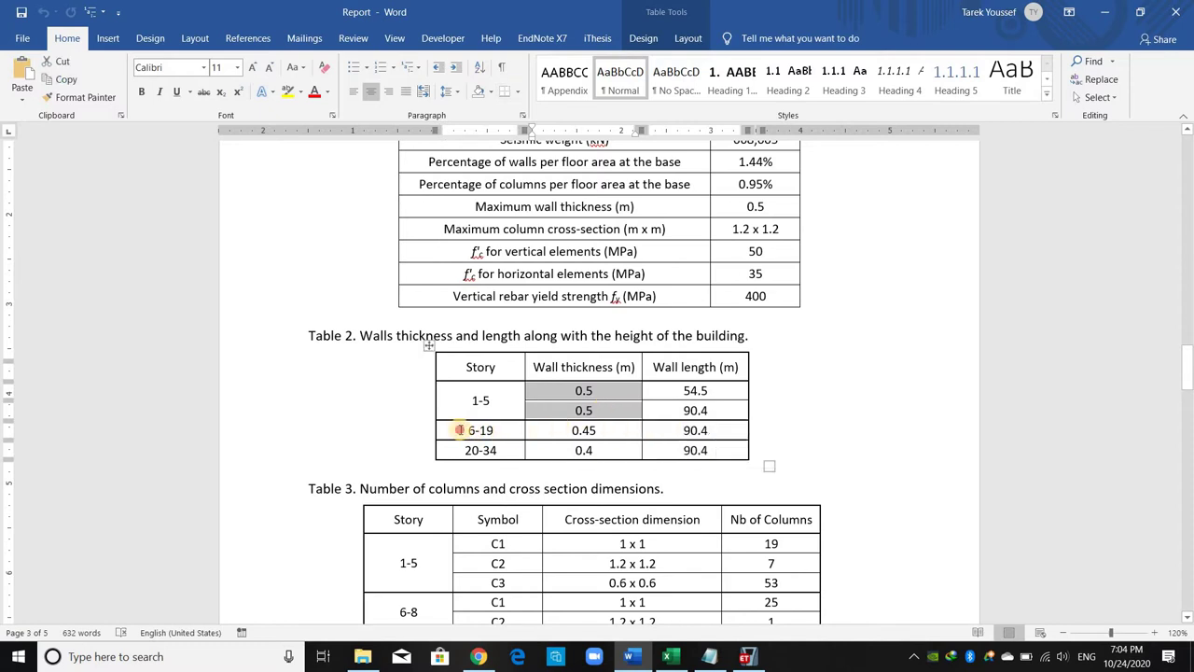
pyautogui.moveTo(460, 430); pyautogui.dragTo(495, 430)
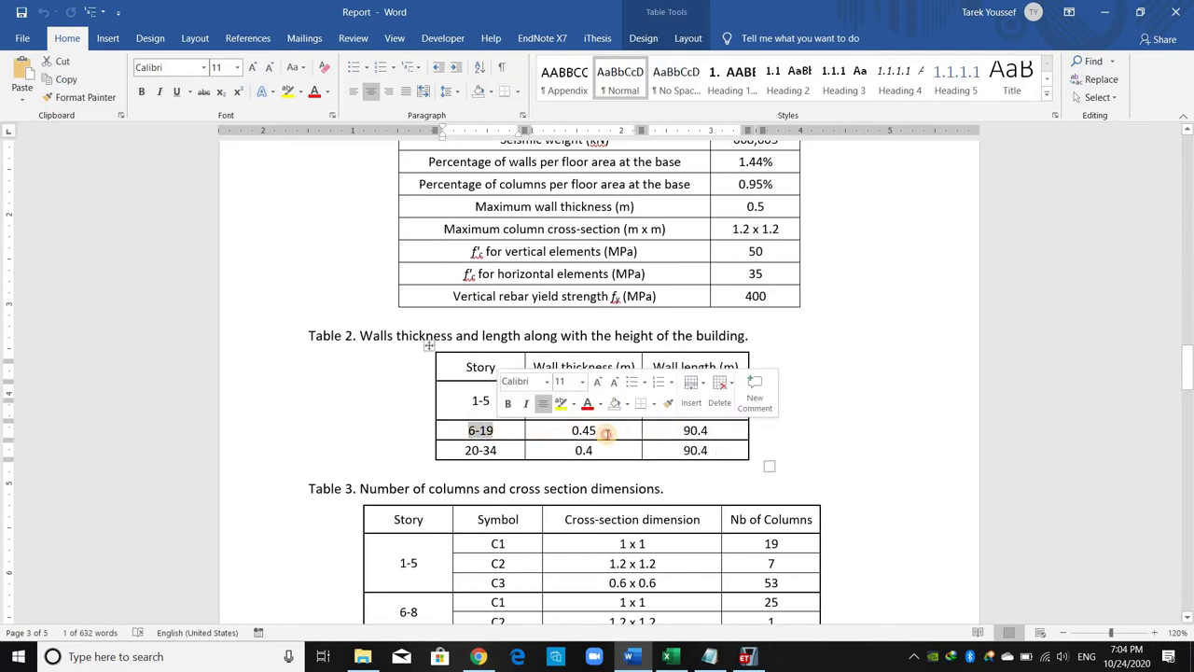
pyautogui.moveTo(606, 434); pyautogui.dragTo(570, 431)
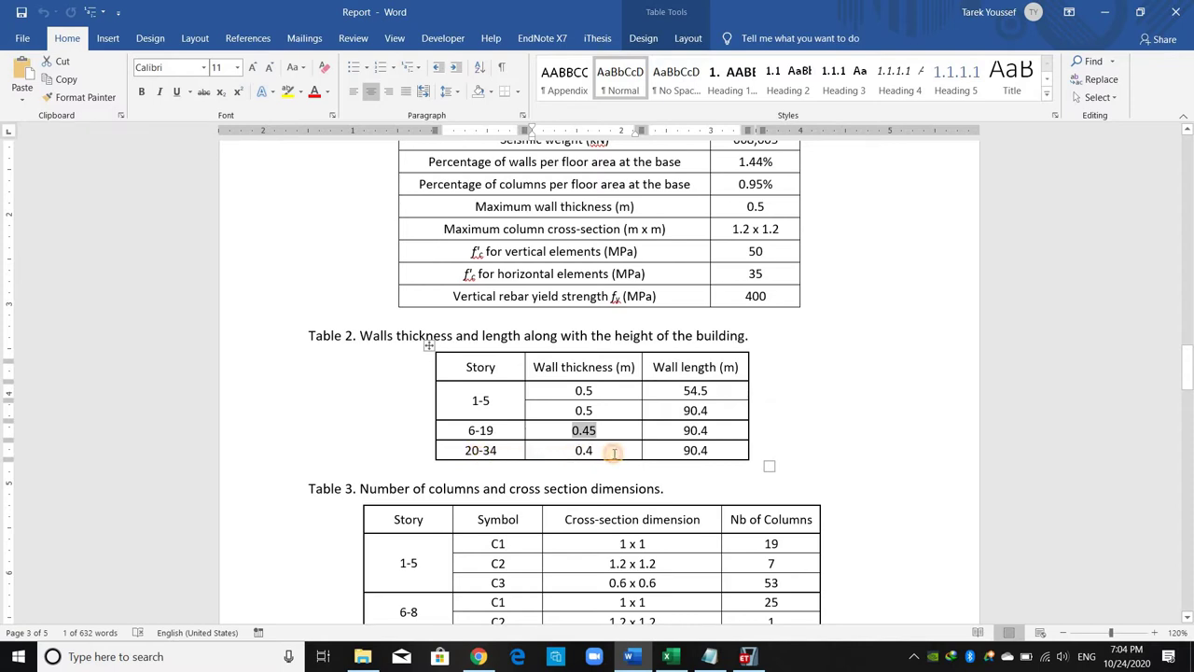
pyautogui.moveTo(613, 453); pyautogui.dragTo(573, 451)
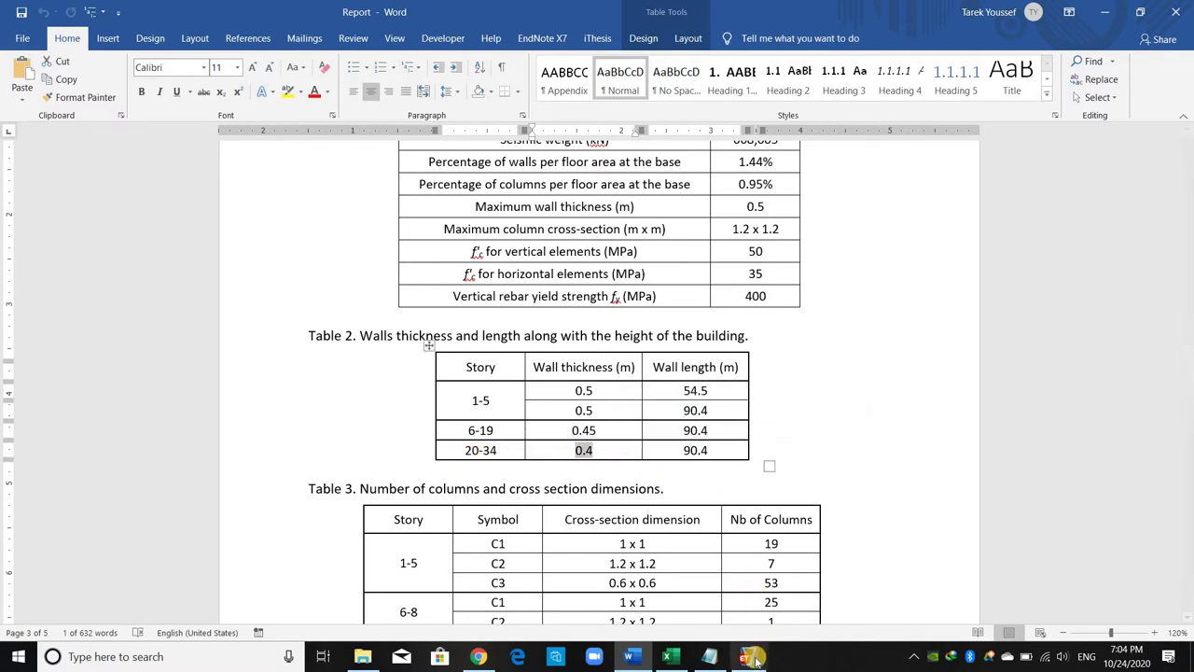
# Step: Switch to ETABS and start drawing walls in plan as piers with the Wall 50 property
pyautogui.moveTo(753, 658)
pyautogui.click(752, 600)
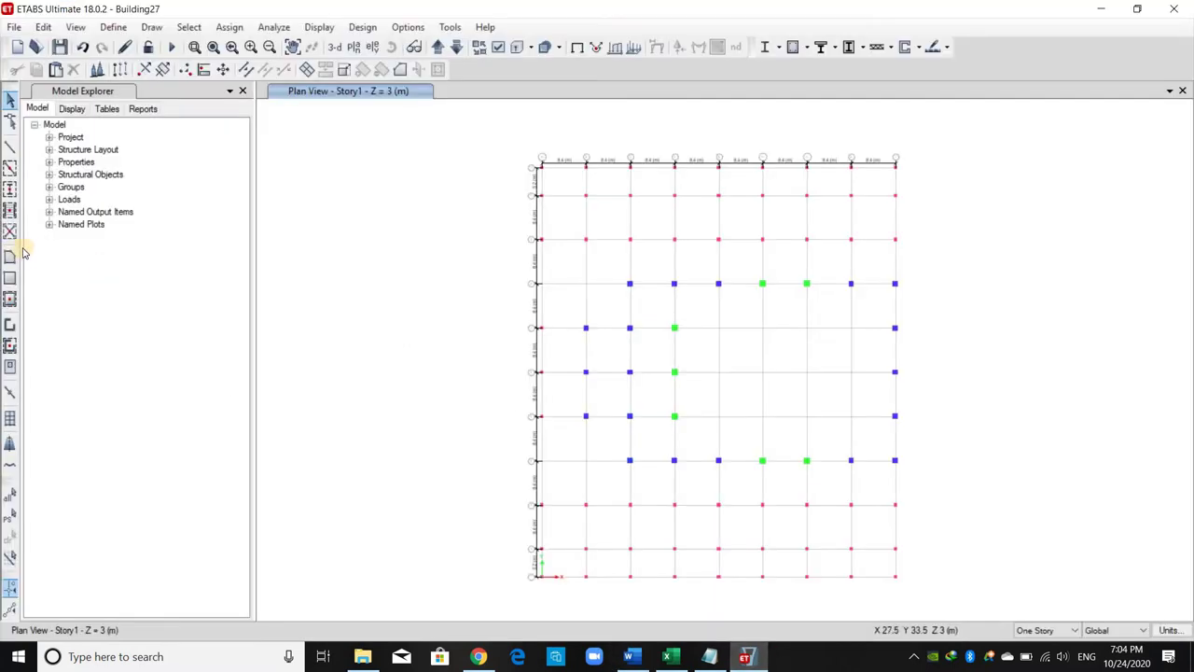
pyautogui.click(11, 325)
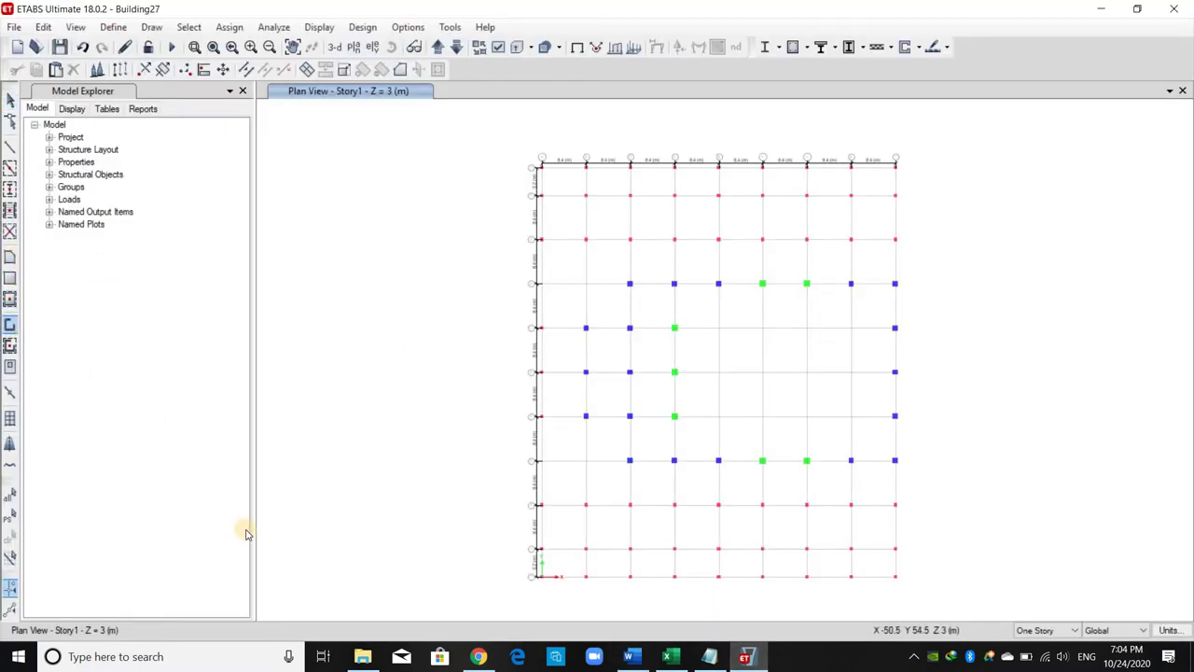
pyautogui.click(243, 528)
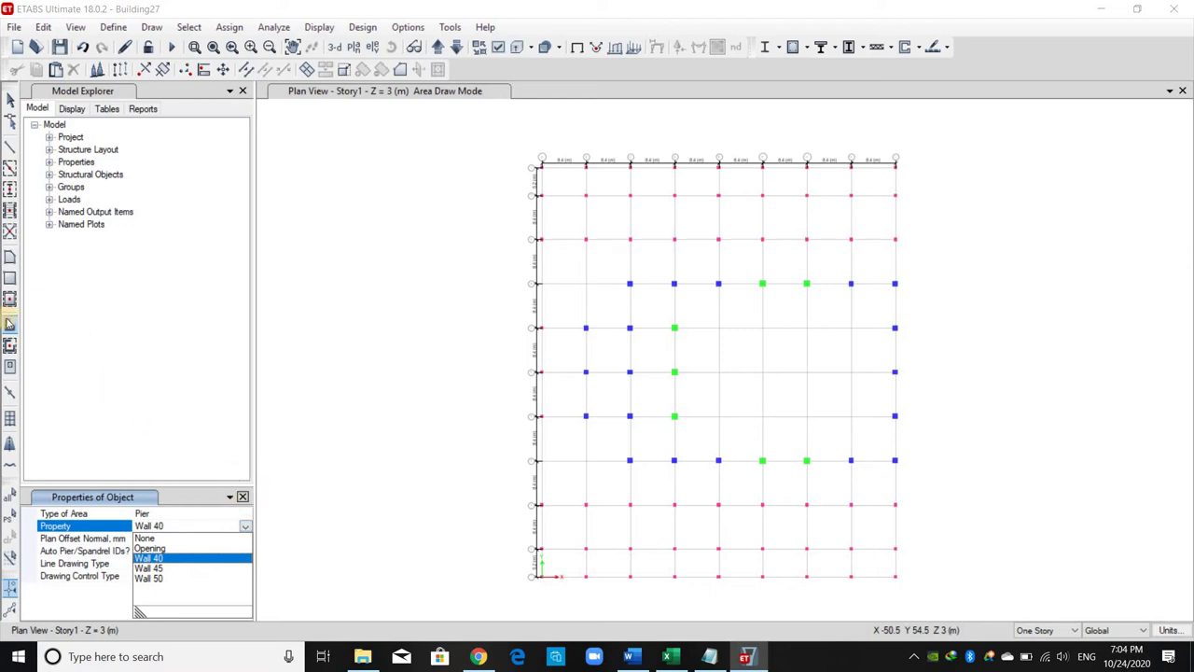
pyautogui.click(10, 324)
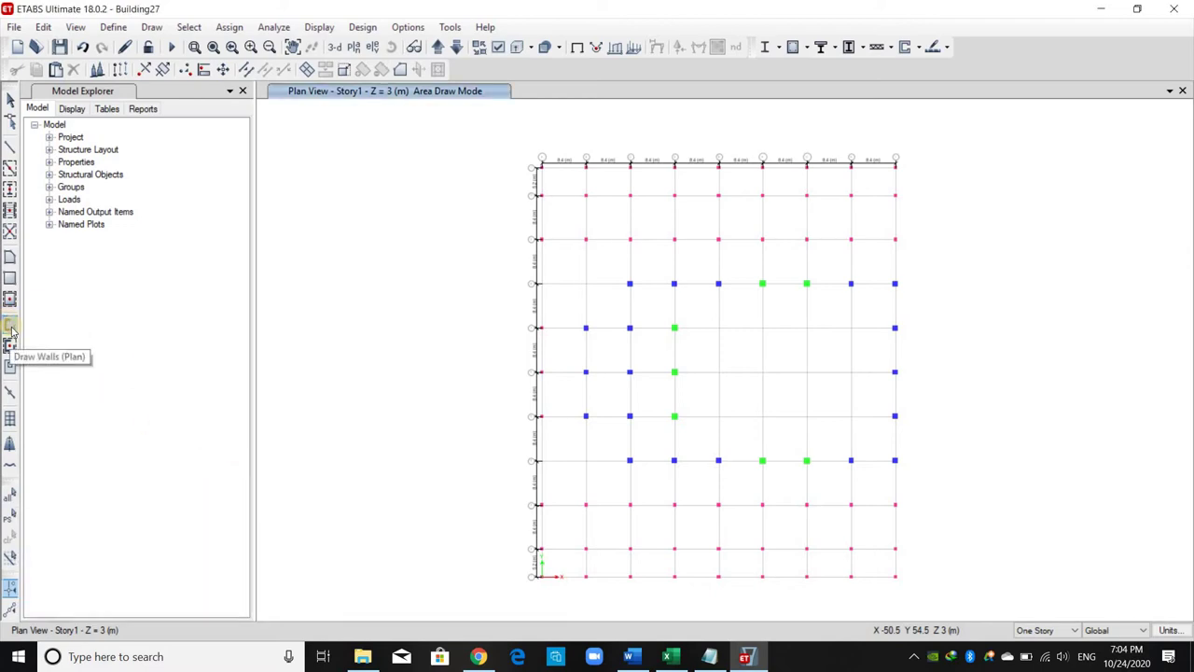
pyautogui.click(10, 324)
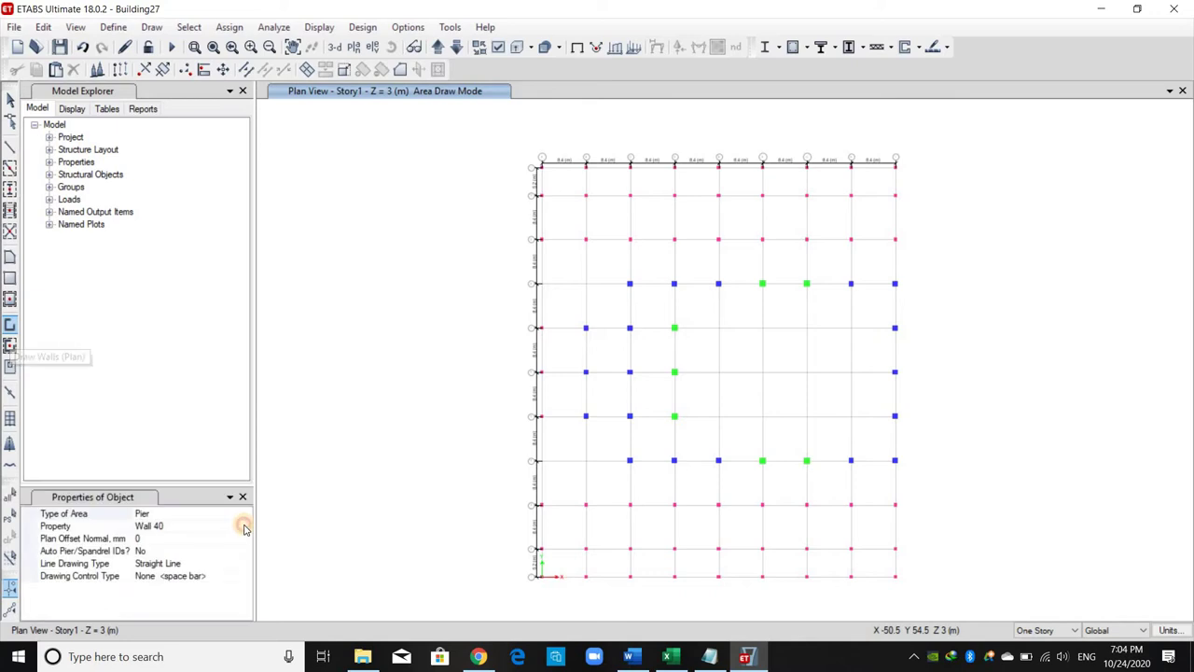
pyautogui.click(247, 530)
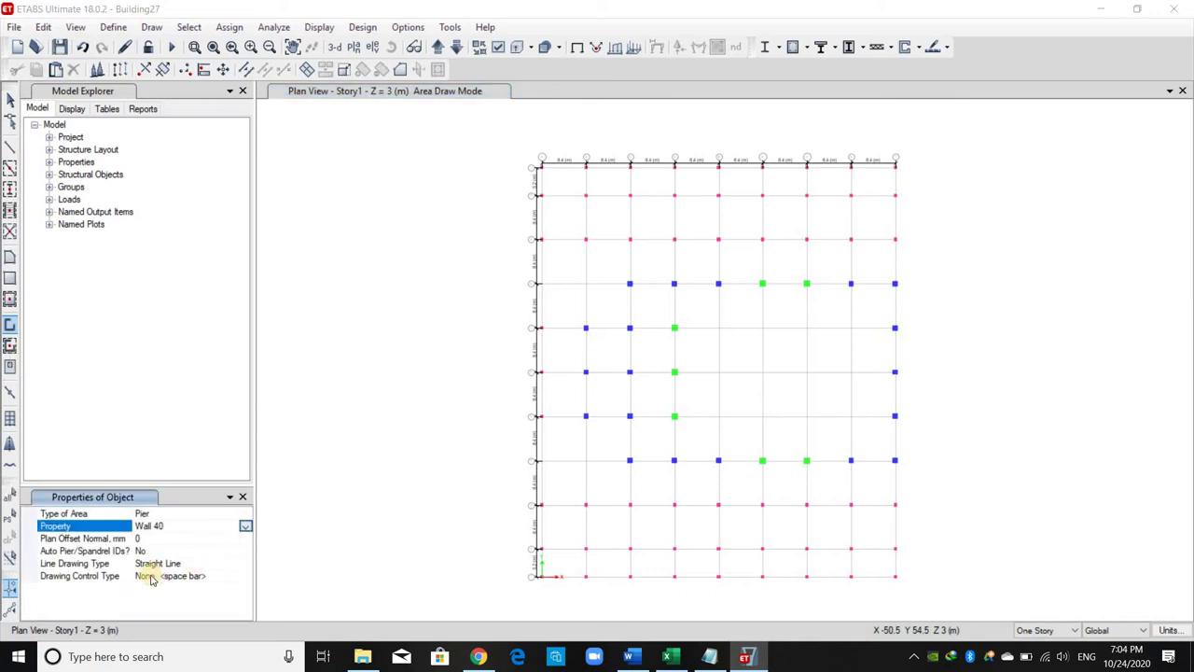
pyautogui.click(245, 526)
pyautogui.click(161, 527)
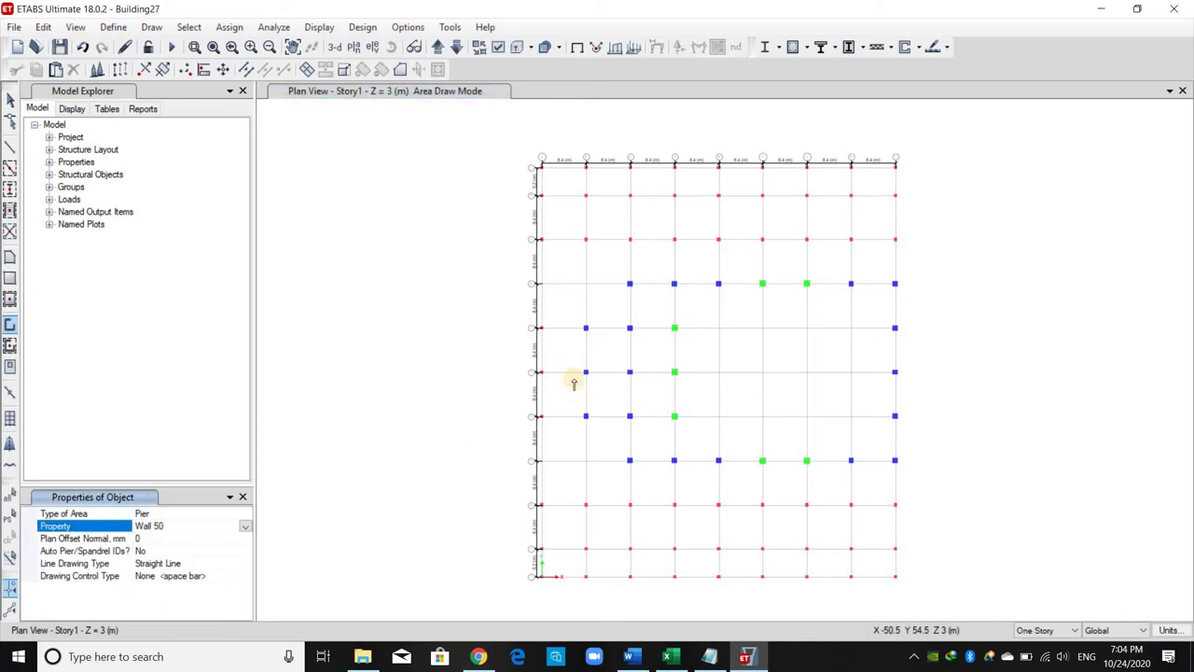
# Step: Draw two 8.4 m Wall 50 walls between gridlines A and B, one on gridline 8 and one on gridline 4
pyautogui.scroll(3, 586, 316)
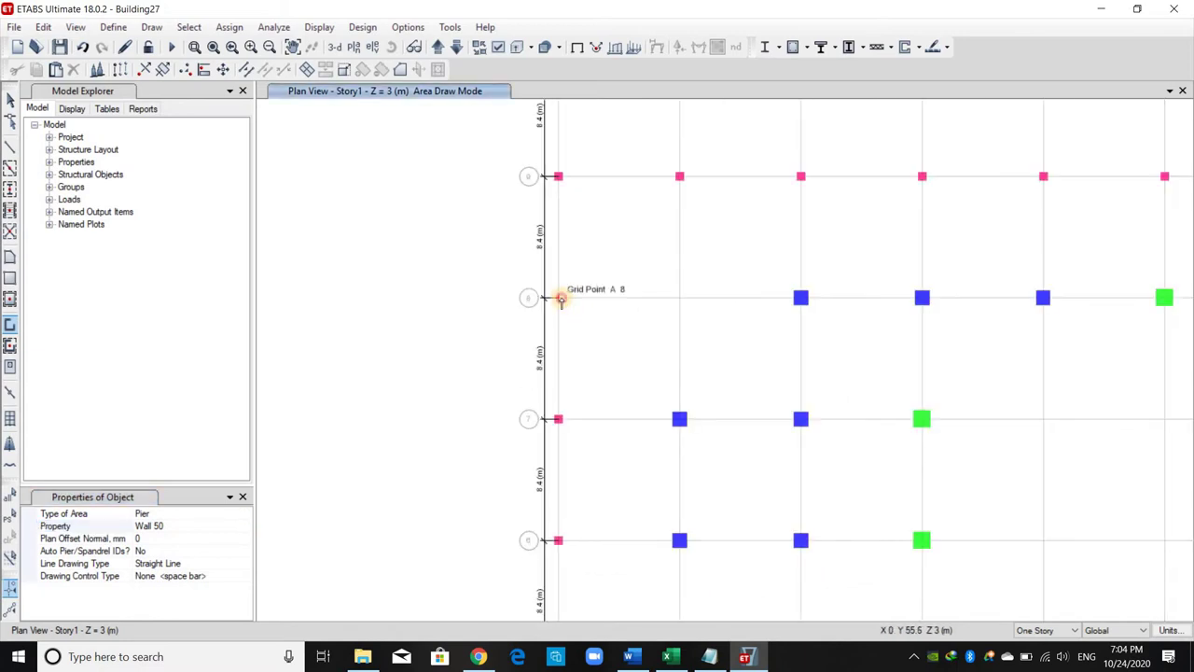
pyautogui.click(558, 299)
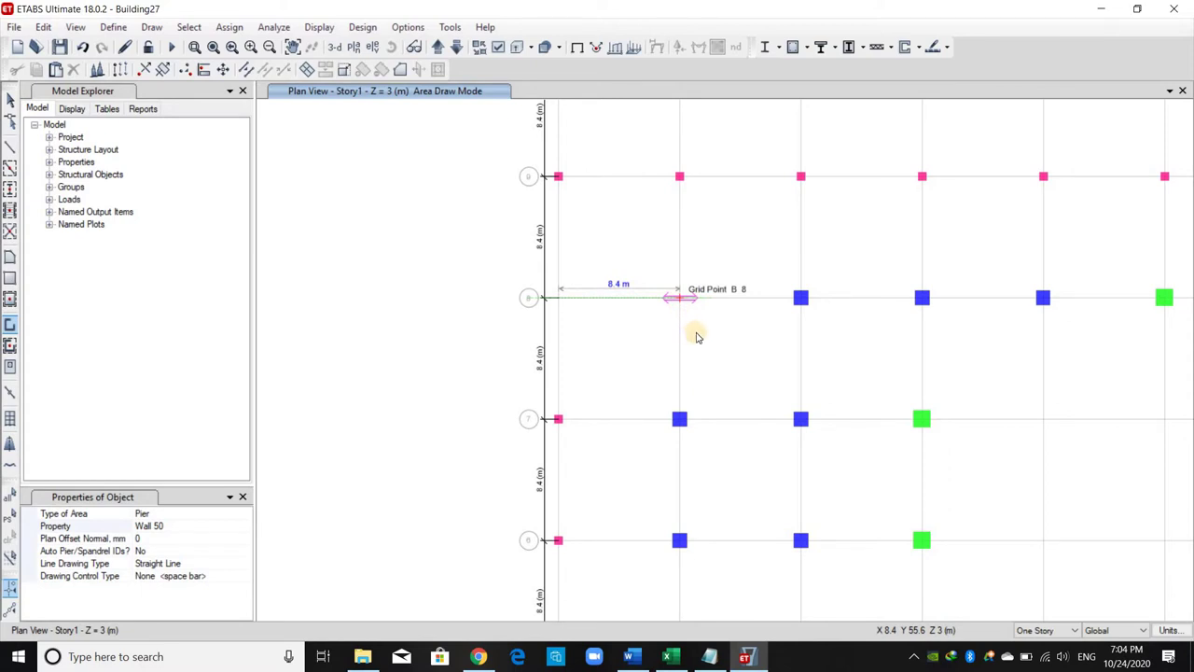
pyautogui.click(705, 333)
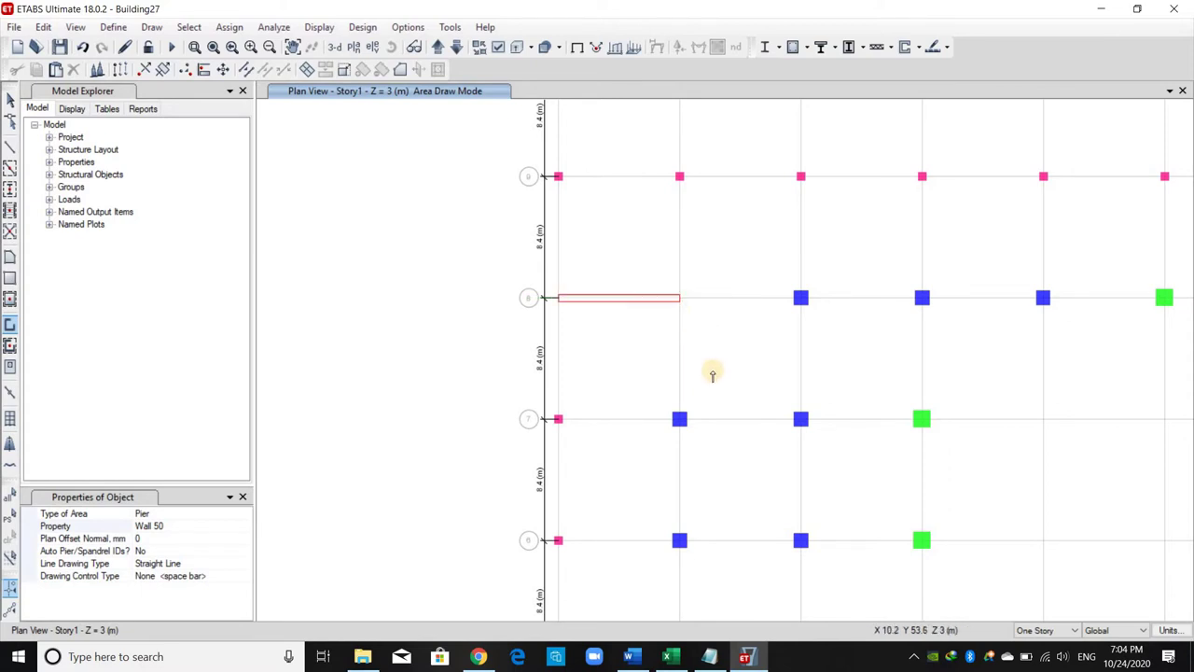
pyautogui.scroll(-2, 734, 448)
pyautogui.moveTo(724, 436); pyautogui.dragTo(681, 322, button='middle')
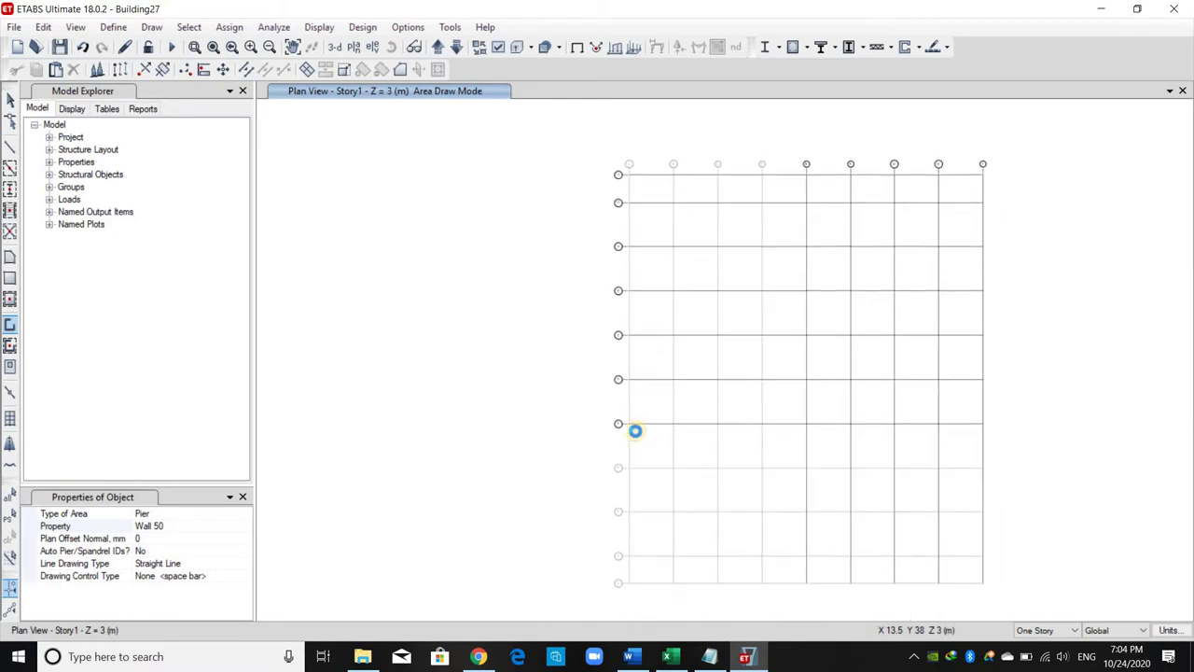
pyautogui.click(605, 407)
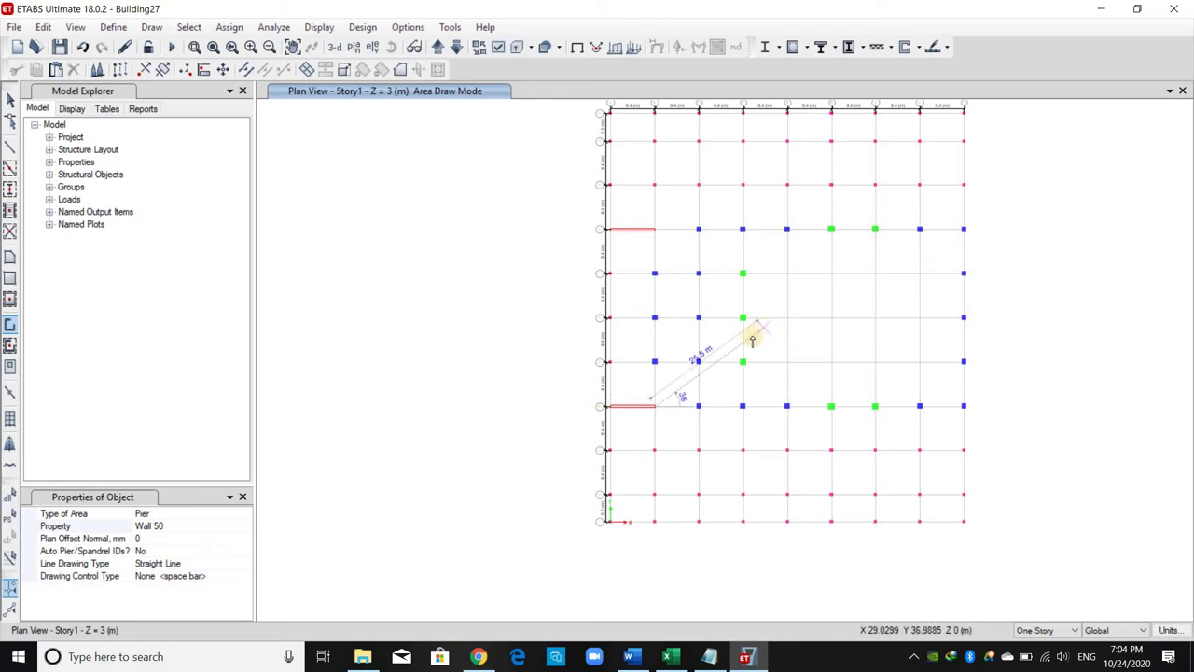
pyautogui.rightClick(724, 375)
pyautogui.press('Escape')
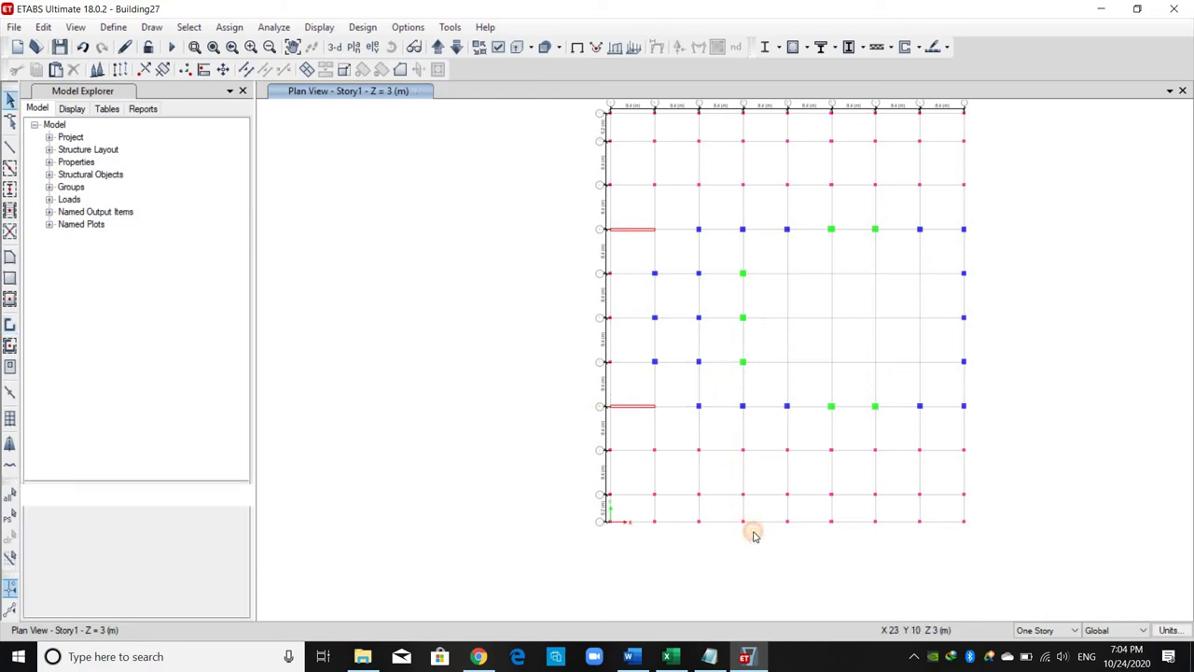
# Step: Delete the four C3 columns at D1, D2, D10 and D11, checking the Story 1 to 5 plan in the Word report
pyautogui.moveTo(729, 104); pyautogui.dragTo(754, 165)
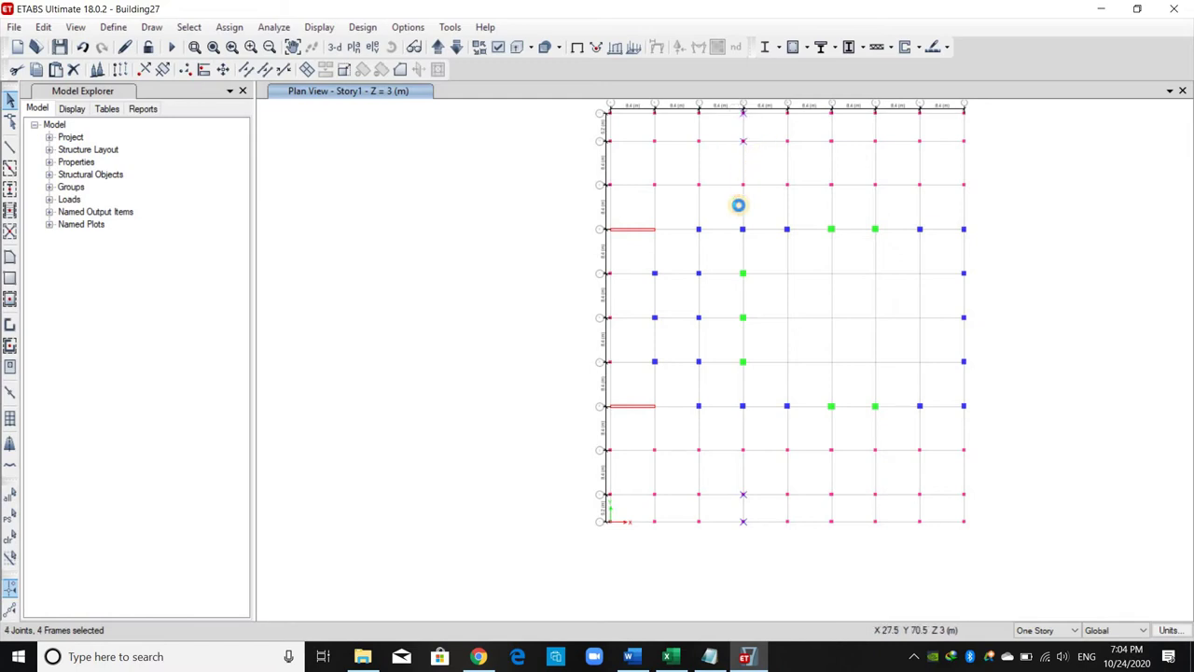
pyautogui.click(628, 656)
pyautogui.scroll(20, 641, 404)
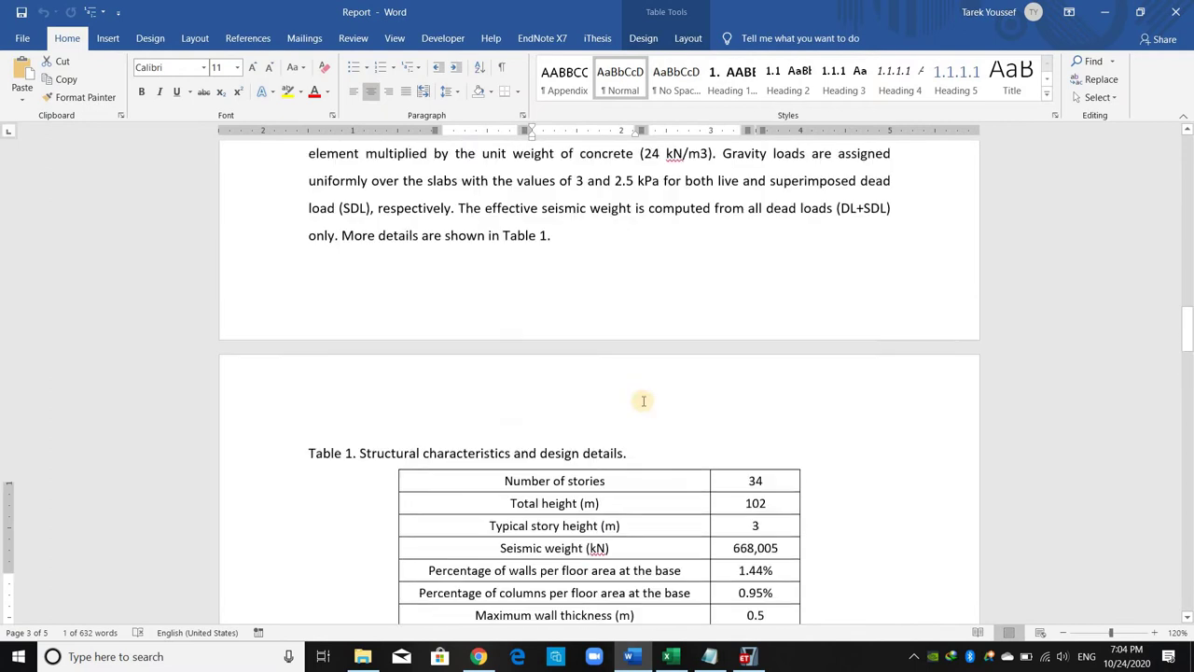
pyautogui.scroll(1, 439, 300)
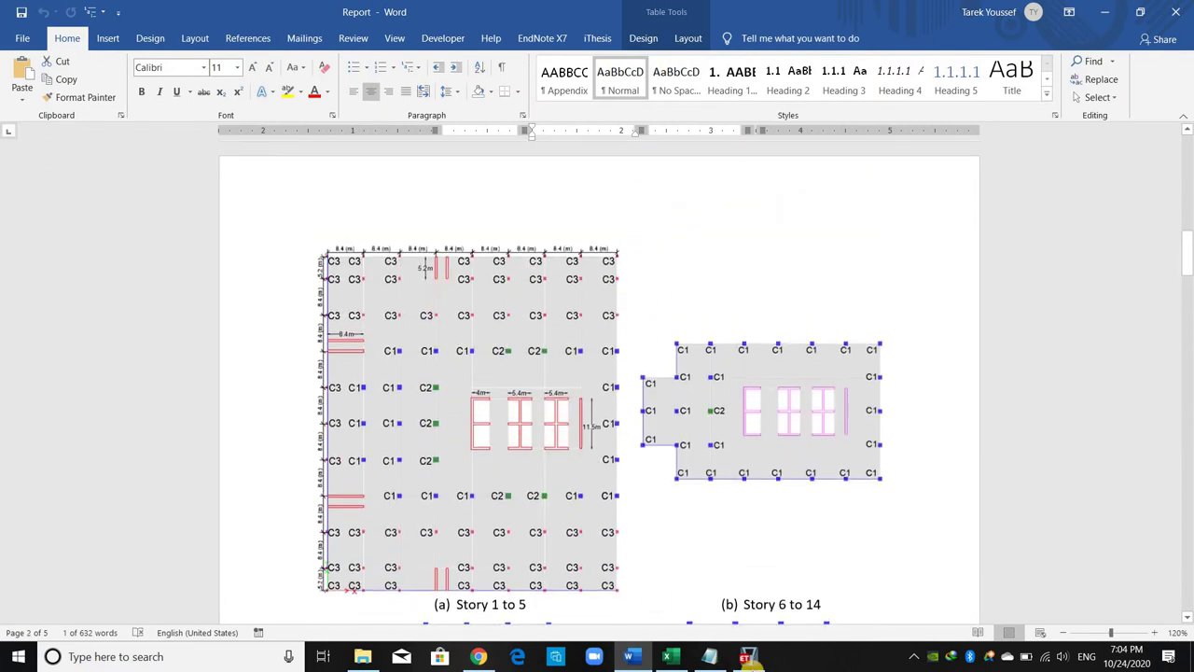
pyautogui.click(752, 657)
# Step: Draw two 5.2 m Wall 50 walls on gridline D, from D1 to D2 and from D10 to D11
pyautogui.scroll(3, 746, 547)
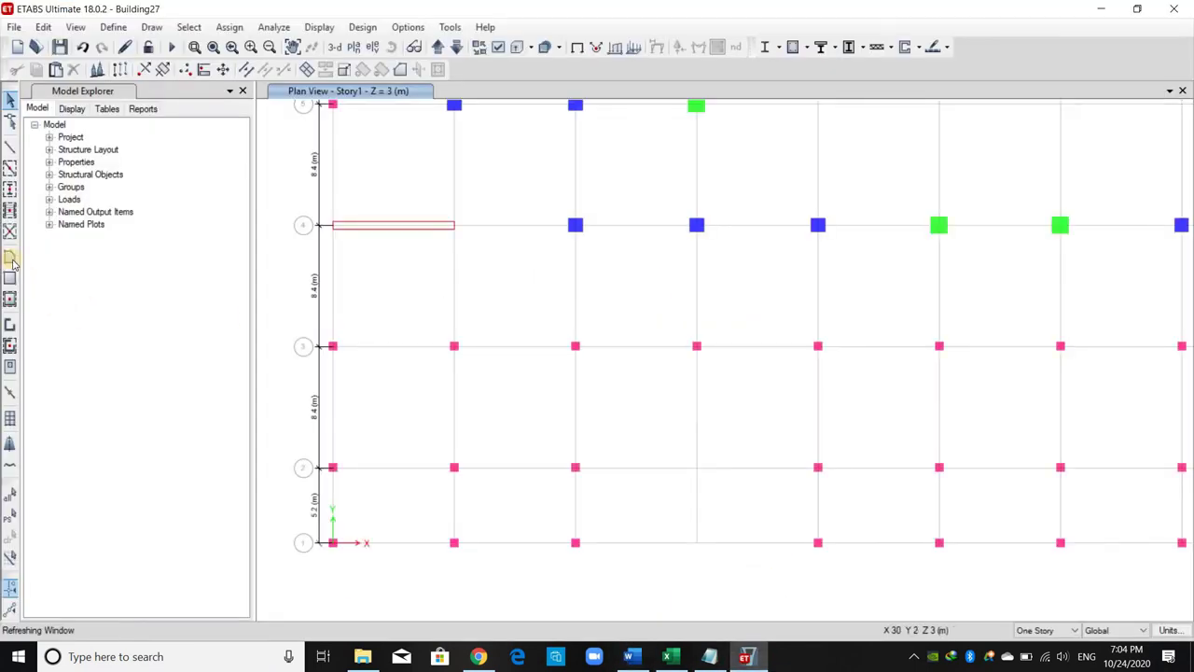
pyautogui.click(11, 324)
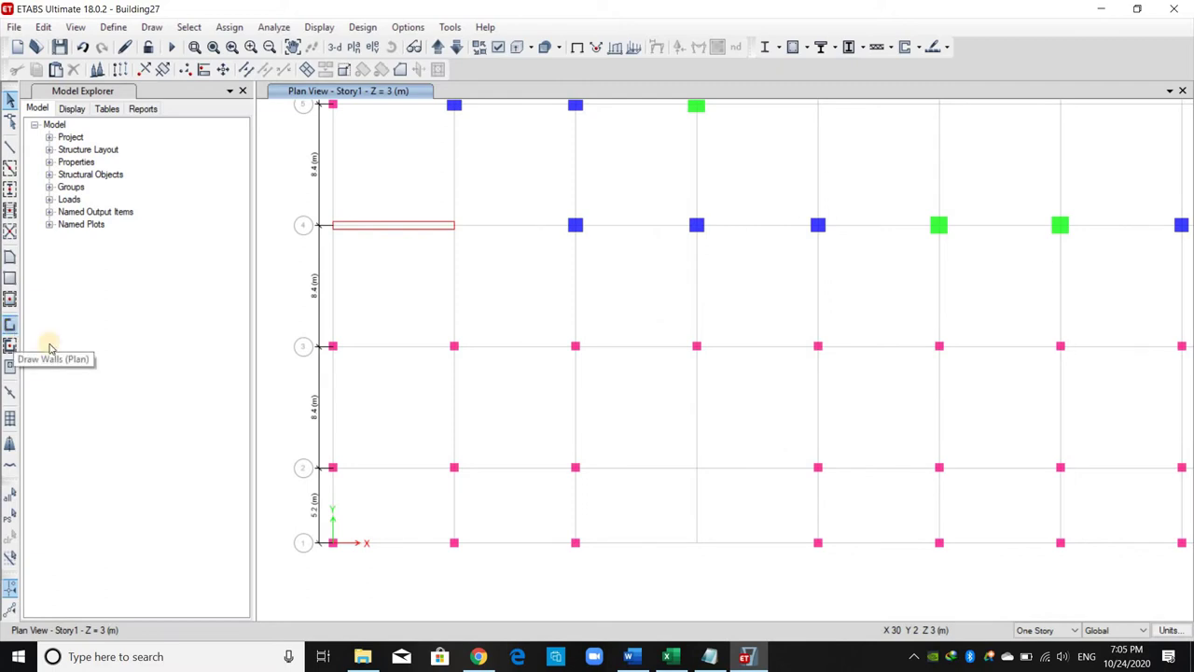
pyautogui.click(700, 543)
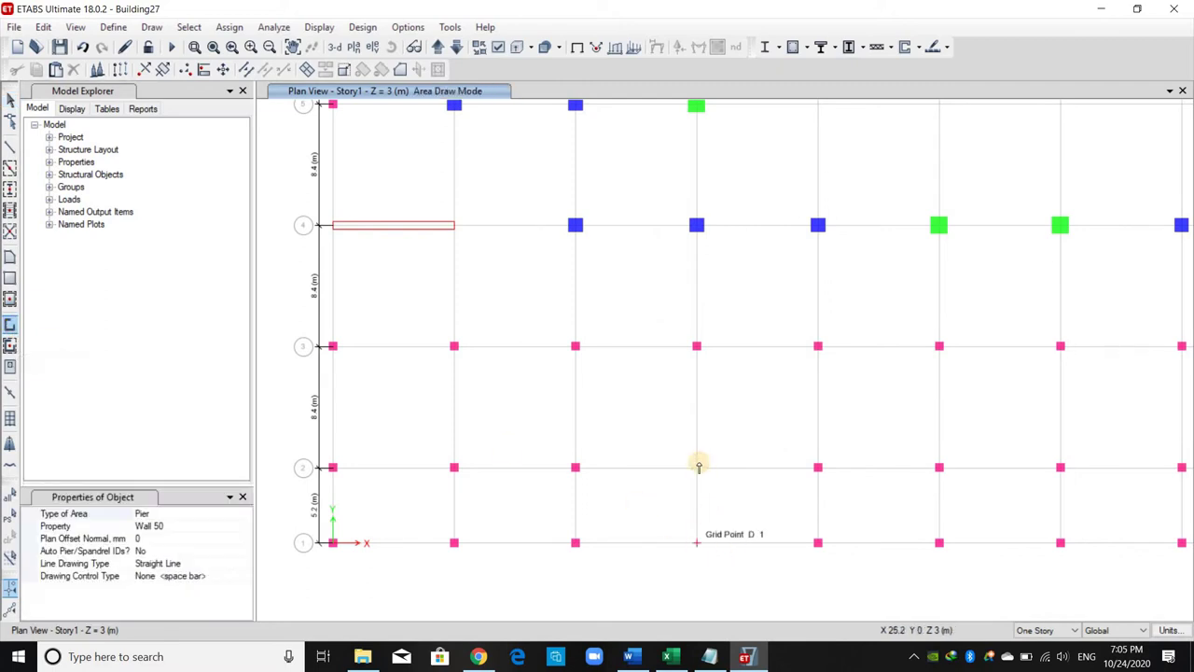
pyautogui.click(698, 467)
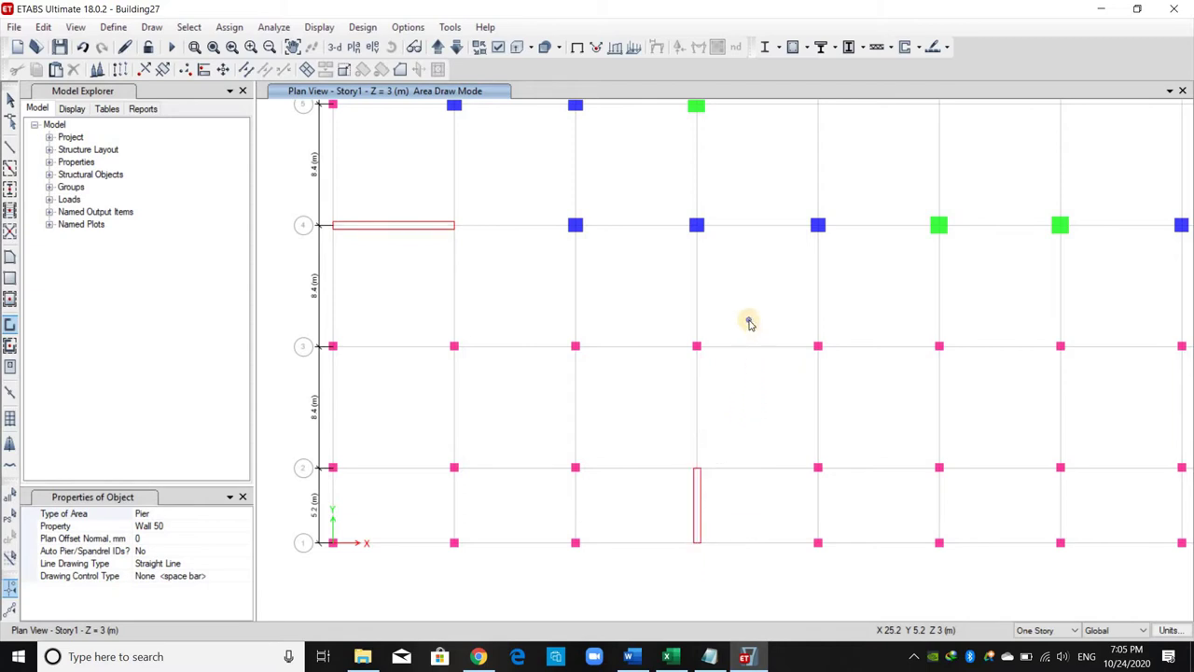
pyautogui.scroll(-4, 728, 155)
pyautogui.moveTo(726, 127); pyautogui.dragTo(690, 444, button='middle')
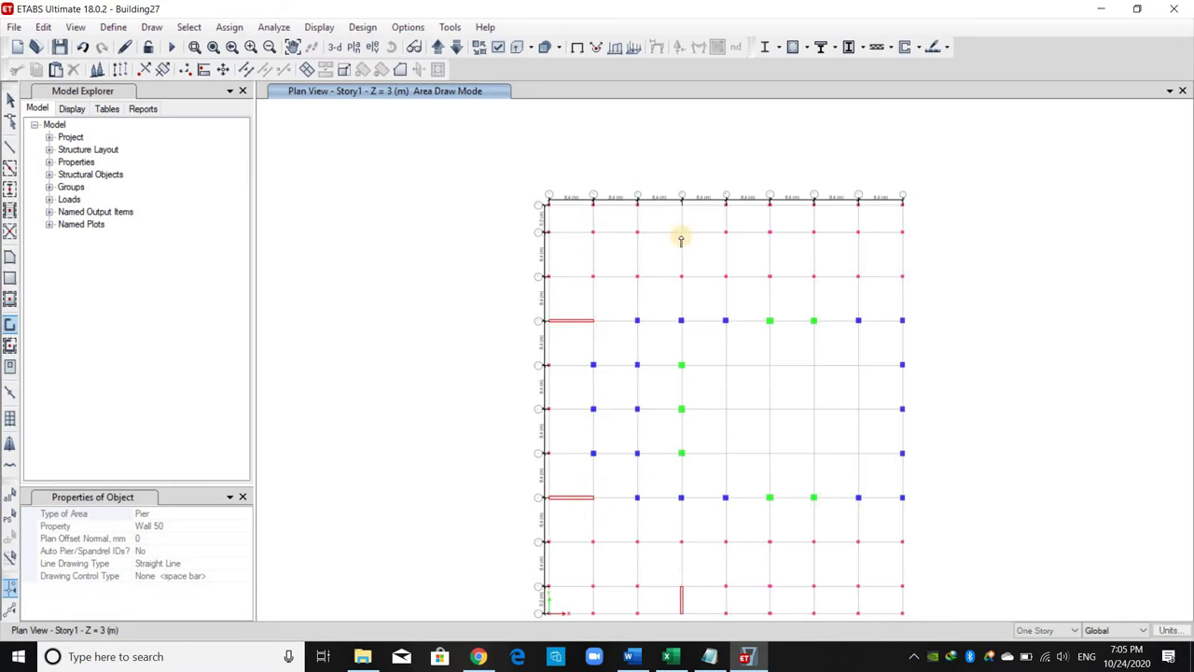
pyautogui.click(682, 231)
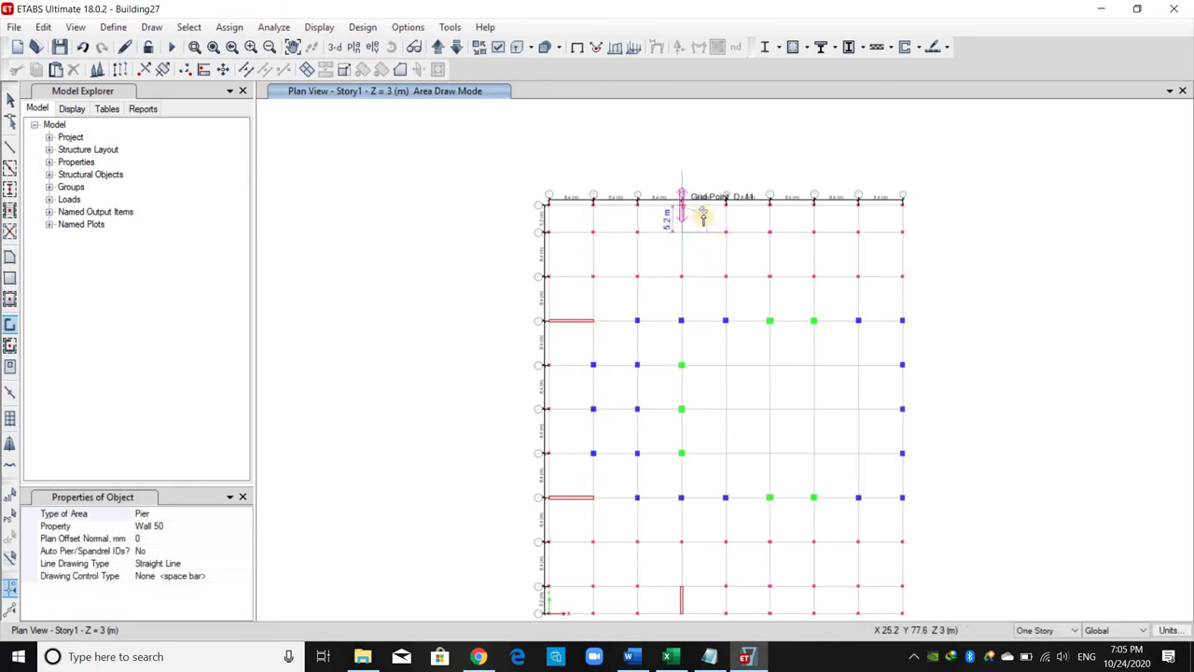
pyautogui.doubleClick(709, 224)
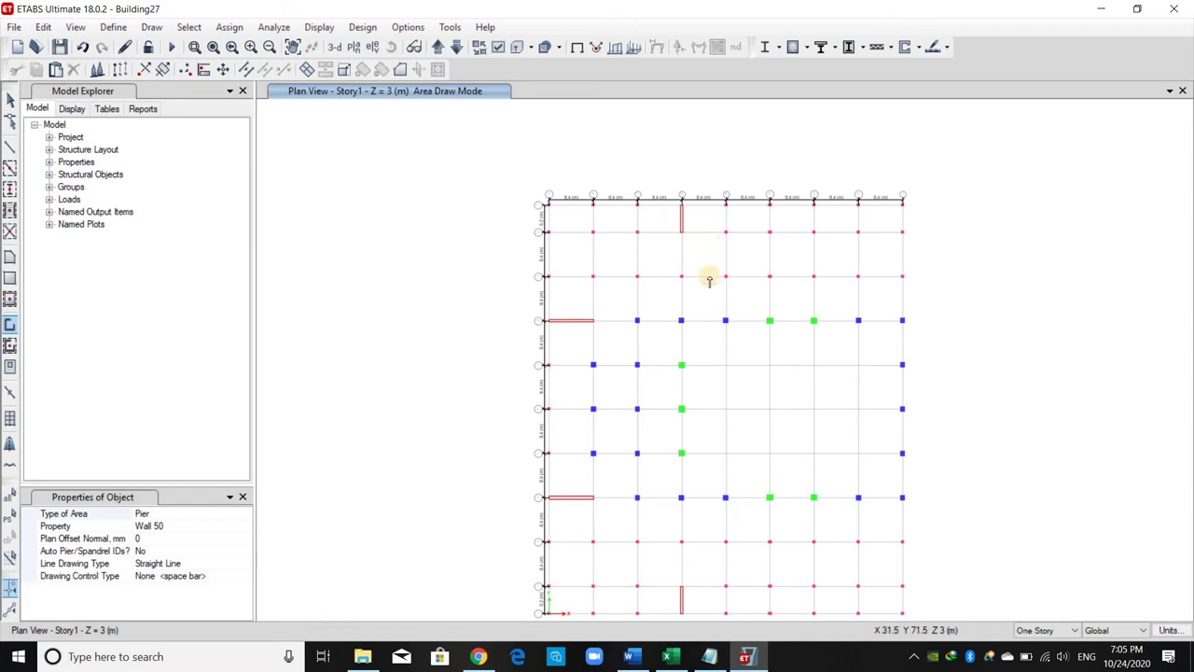
pyautogui.press('Escape')
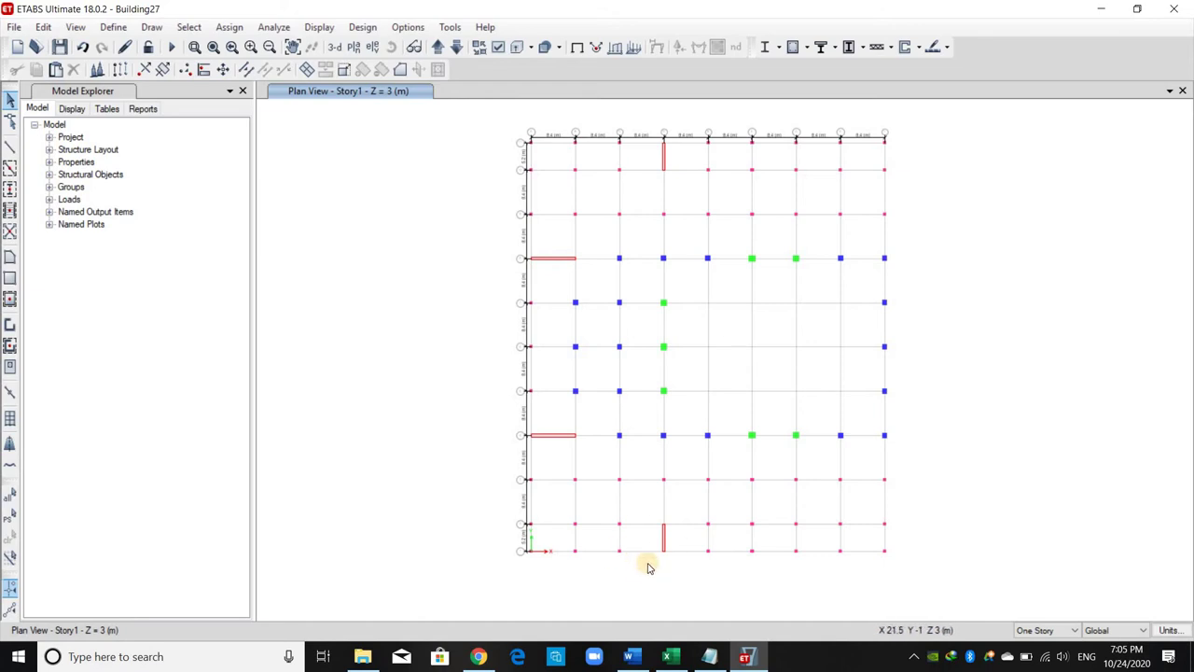
# Step: Replicate the wall on gridline 4 once linearly with dx 0 and dy -2.5 m
pyautogui.click(566, 435)
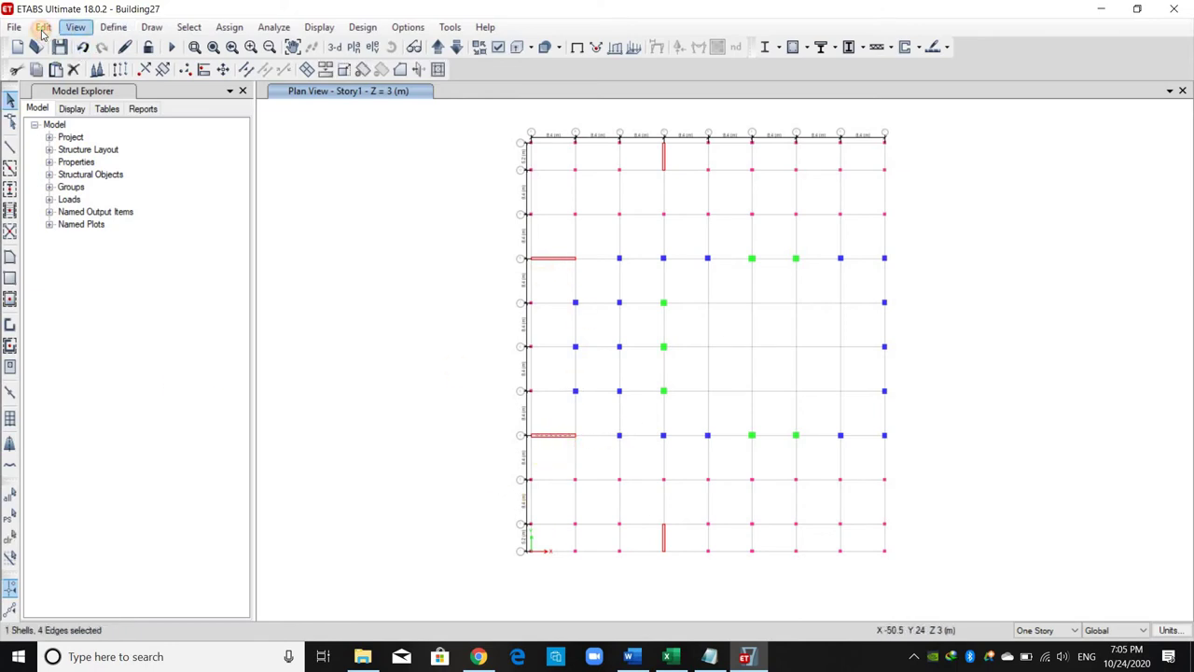
pyautogui.click(42, 28)
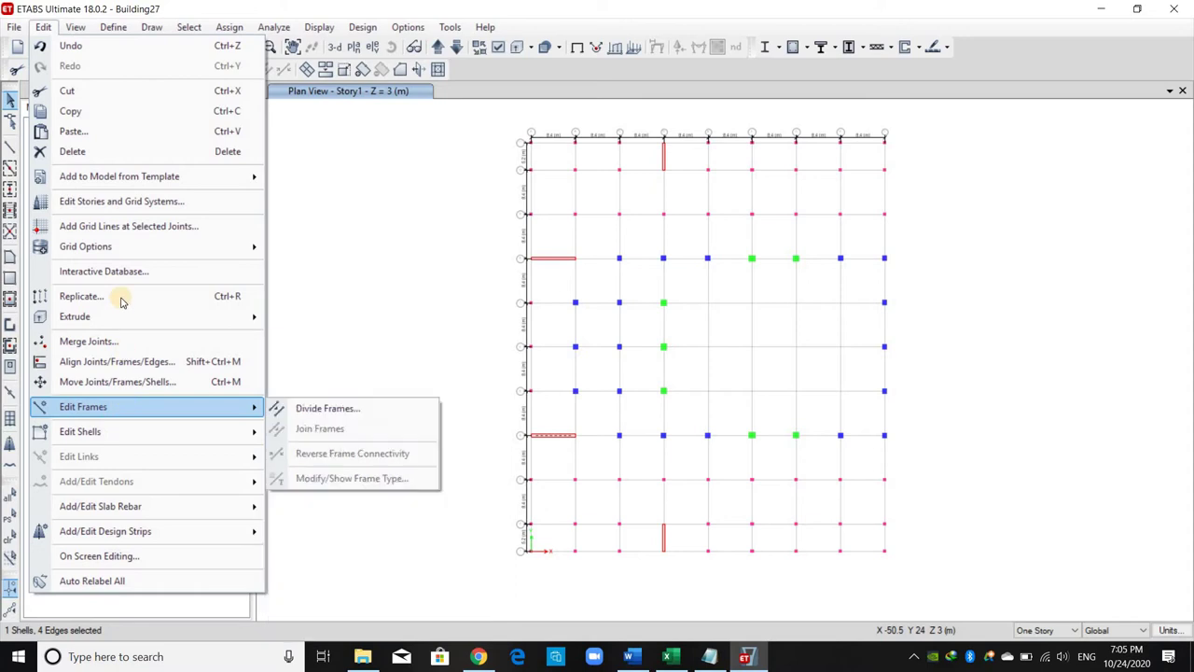
pyautogui.press('Return')
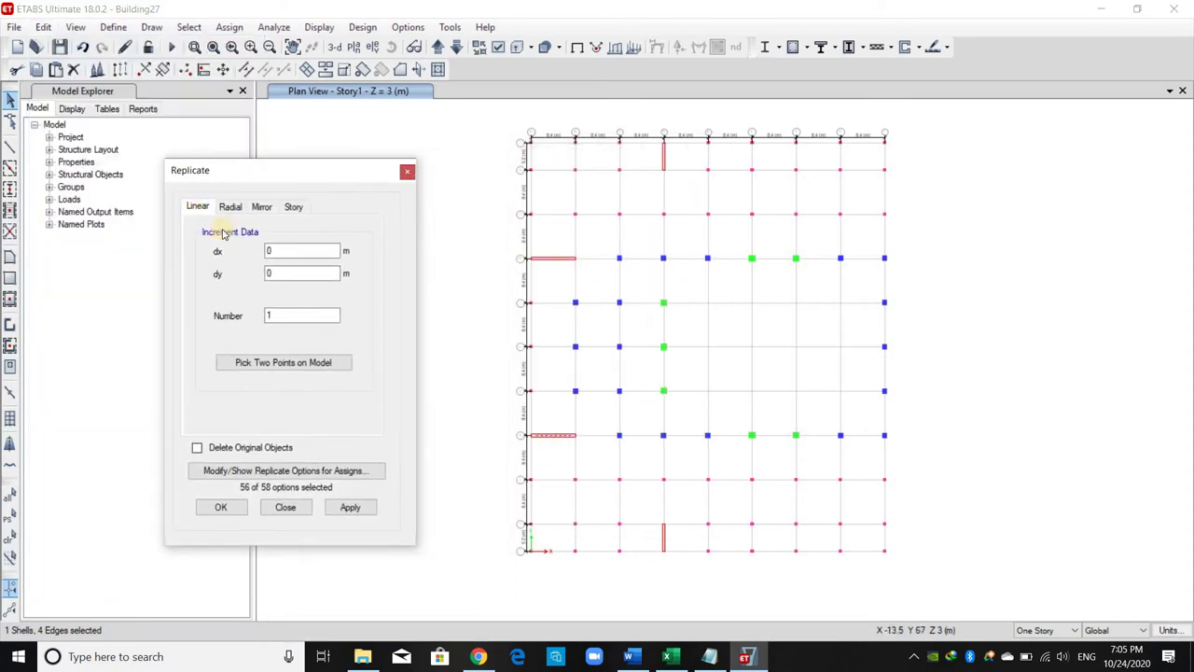
pyautogui.click(279, 273)
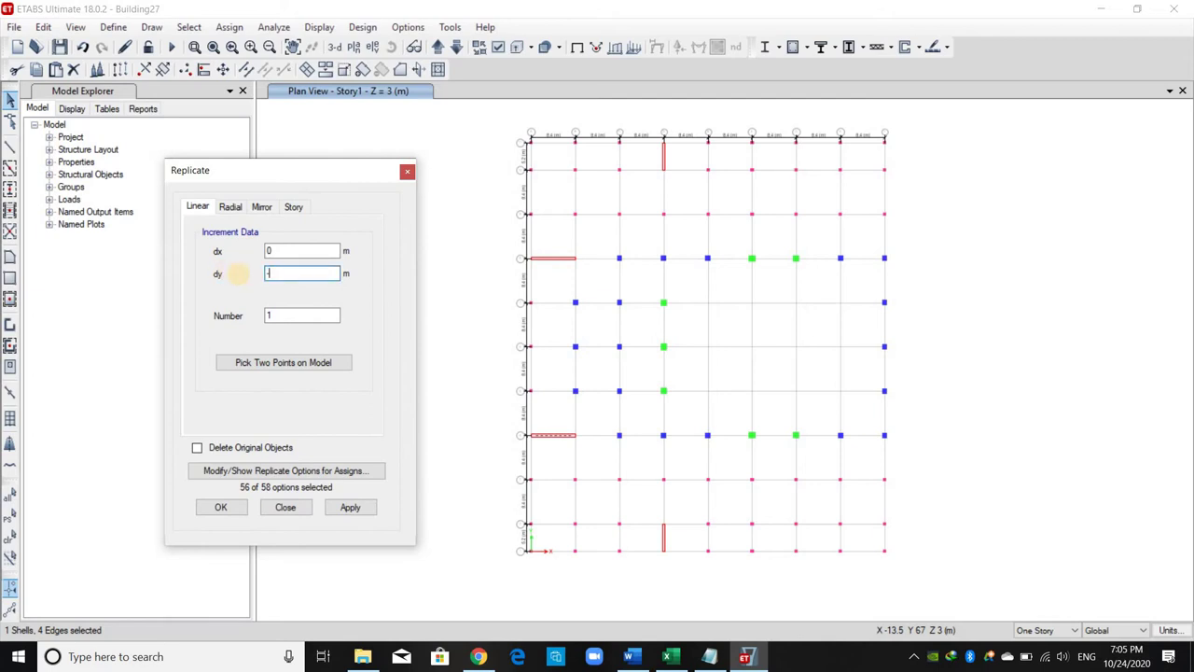
pyautogui.click(348, 506)
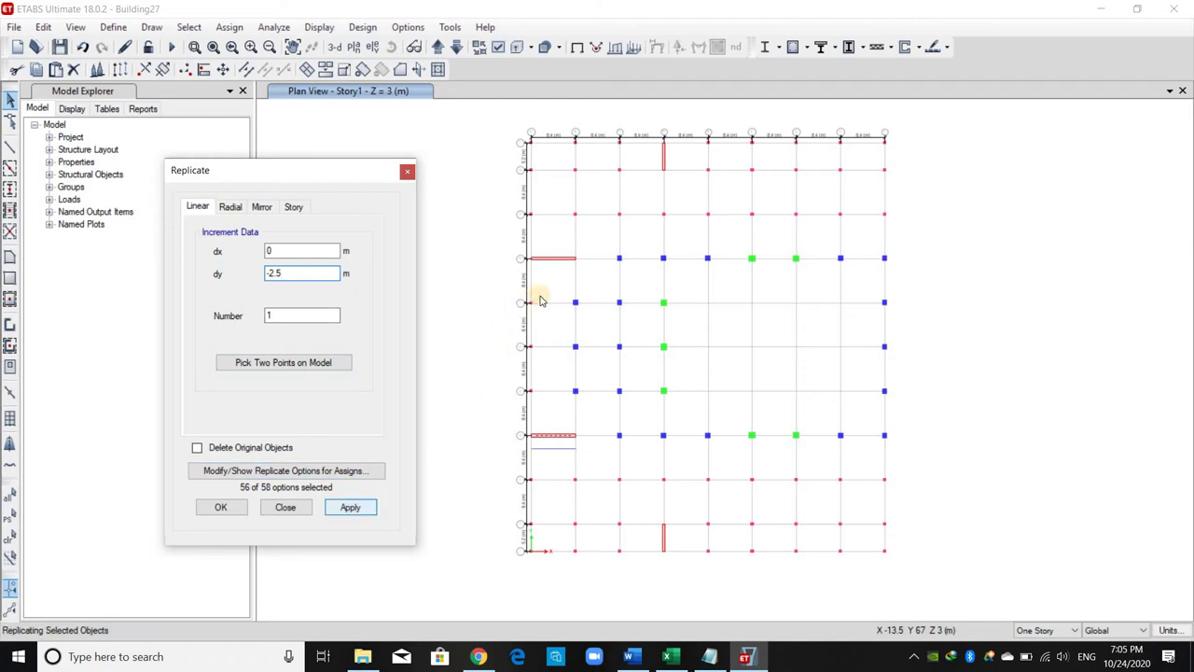
# Step: Replicate the wall on gridline 8 once linearly with dy 2.5 m
pyautogui.click(562, 261)
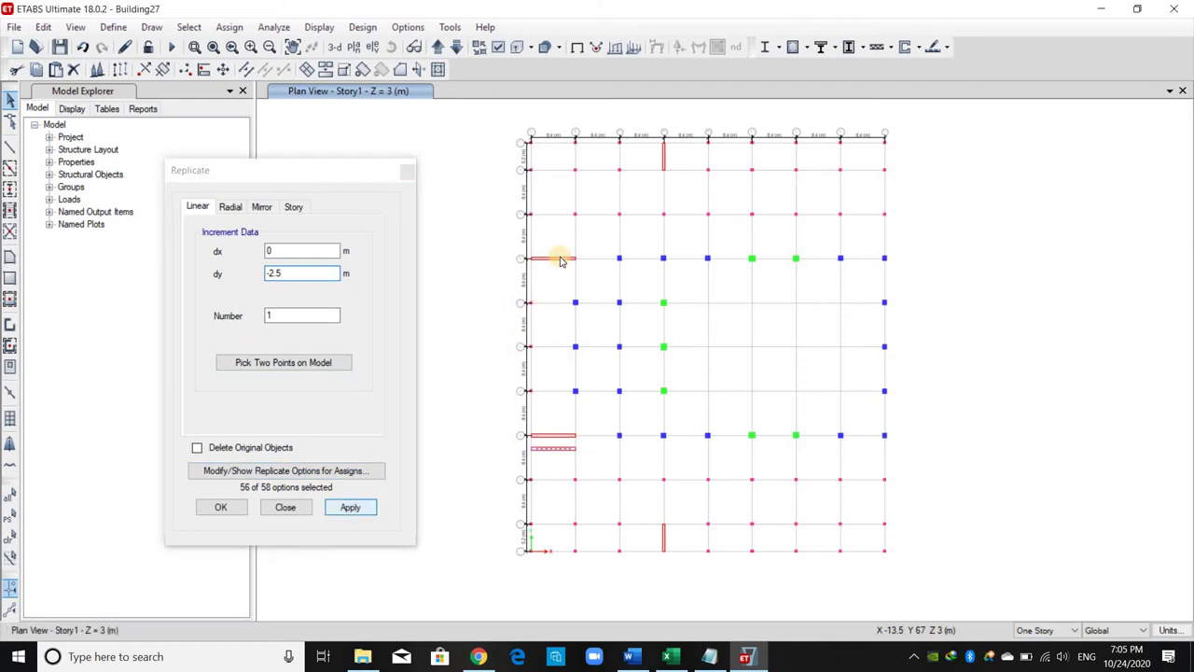
pyautogui.click(269, 272)
pyautogui.moveTo(270, 273); pyautogui.dragTo(257, 278)
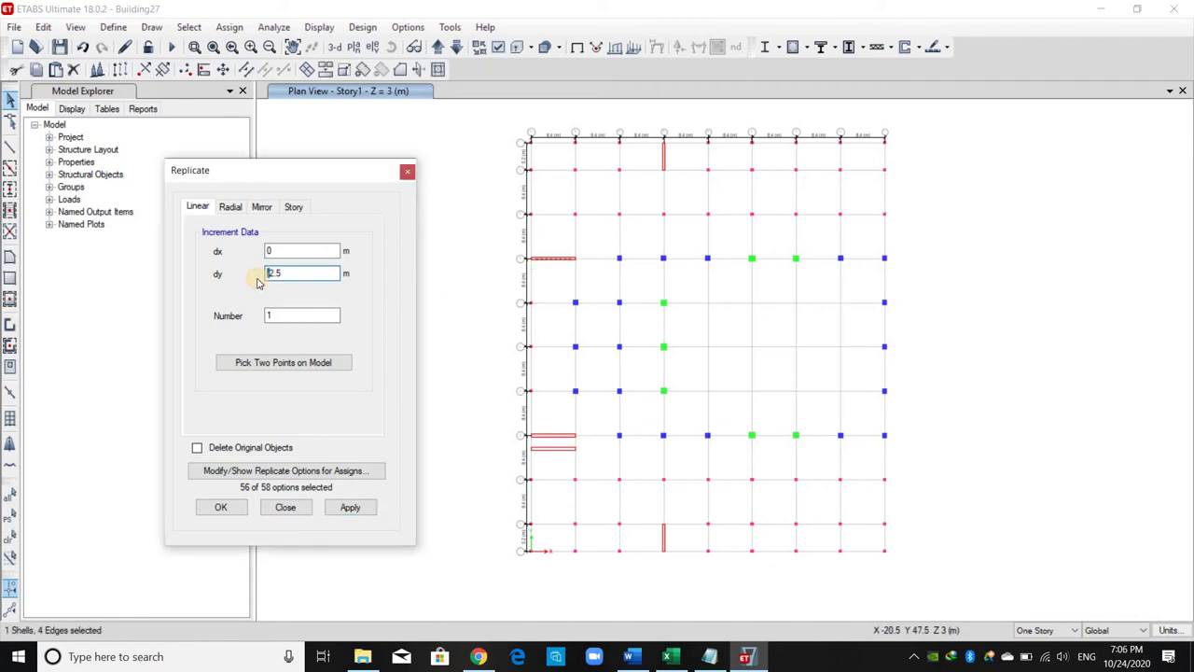
pyautogui.click(330, 506)
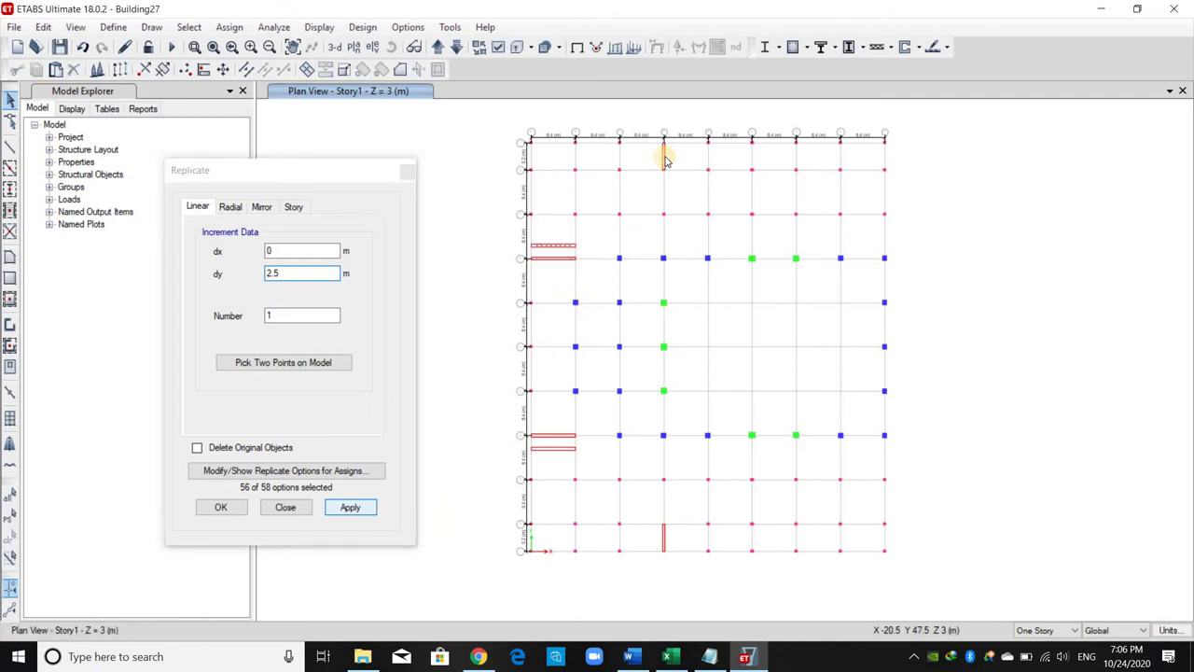
# Step: Replicate both walls on gridline D once linearly with dx 2.5 m and dy 0, and save the model
pyautogui.click(665, 544)
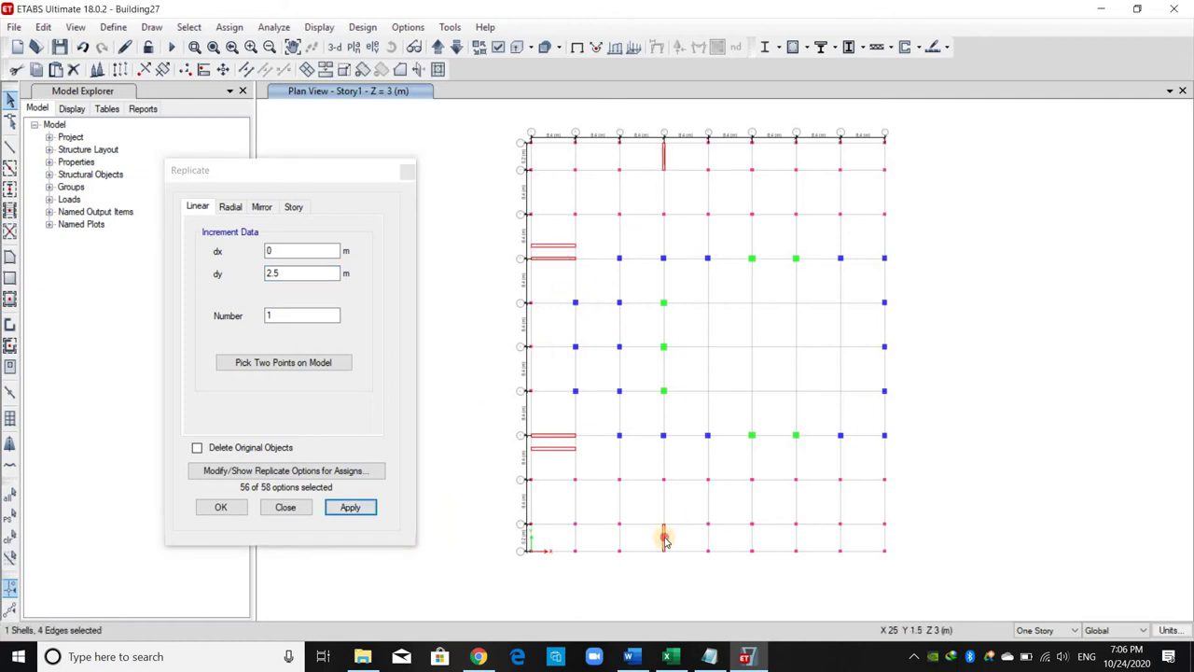
pyautogui.click(286, 272)
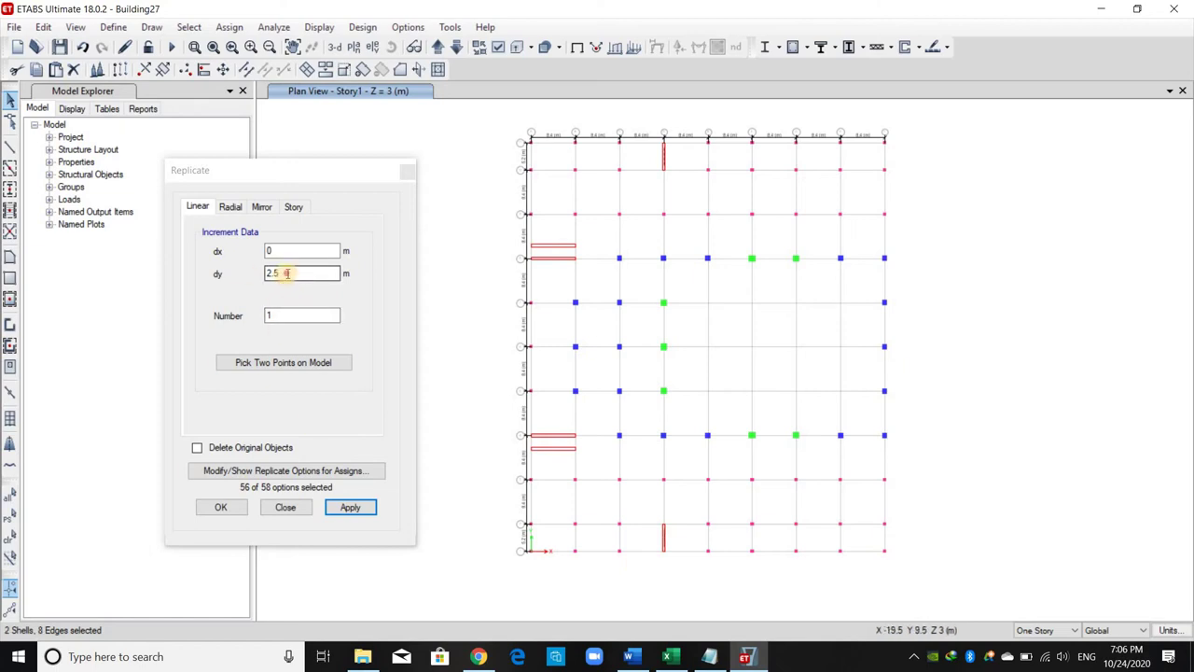
pyautogui.moveTo(286, 272); pyautogui.dragTo(250, 250)
pyautogui.press('BackSpace')
pyautogui.write('2.5')
pyautogui.click(293, 269)
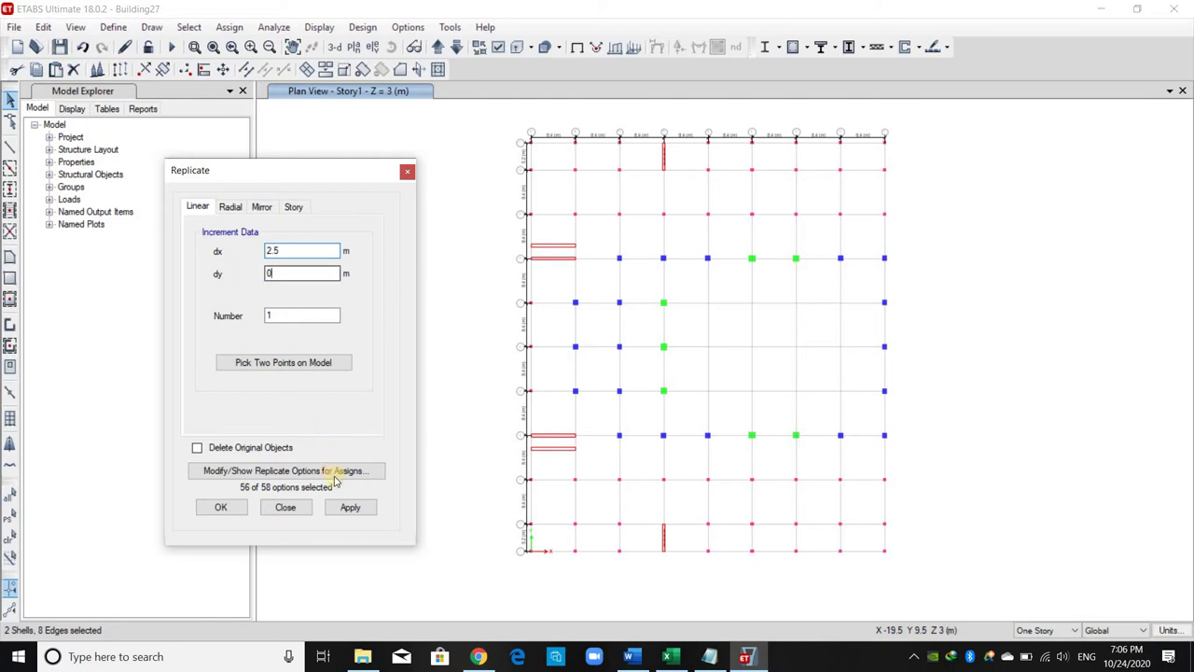
pyautogui.click(348, 509)
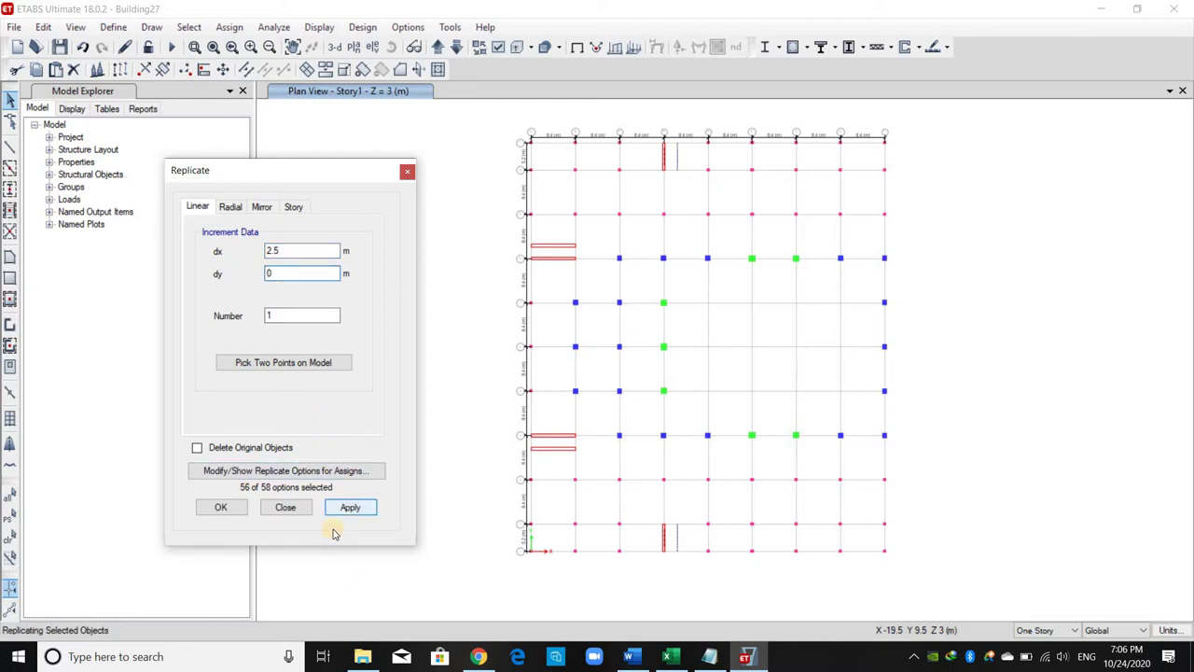
pyautogui.click(300, 511)
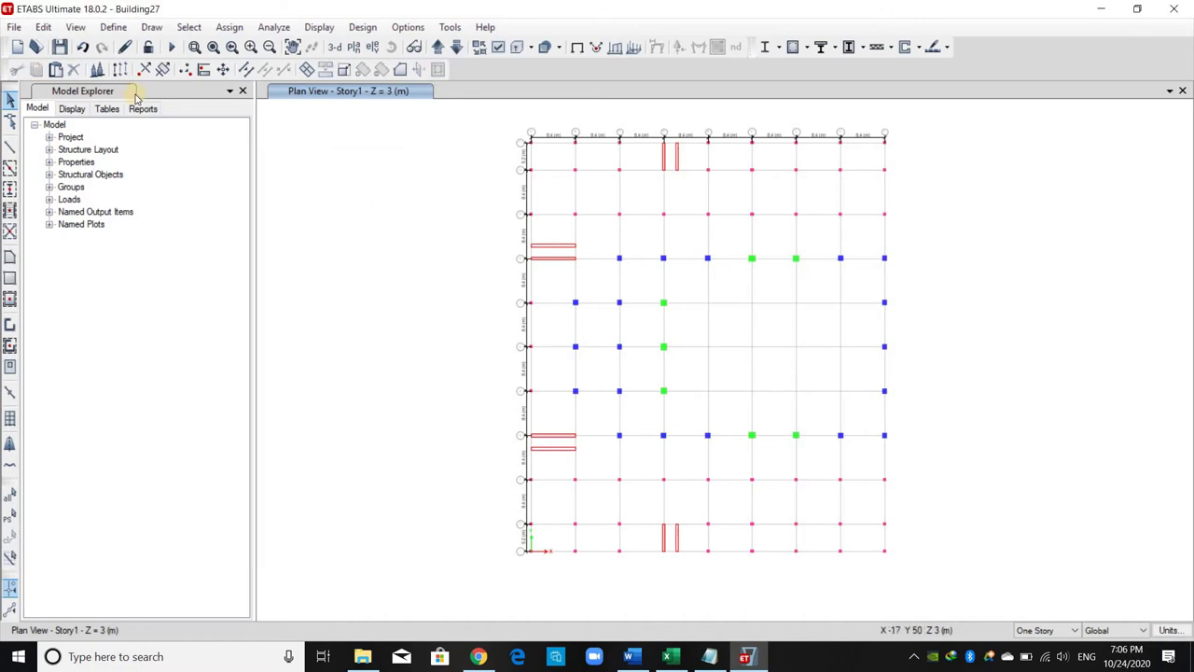
pyautogui.click(59, 47)
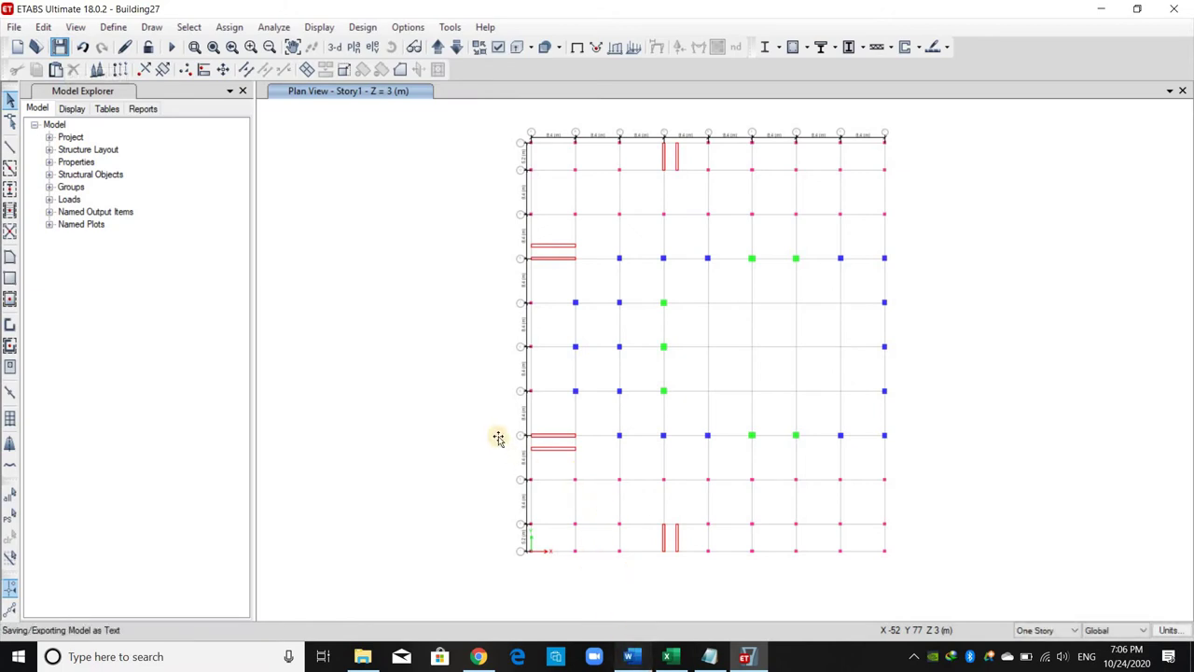
# Step: Examine the core wall layout and dimensions on the Story 1 to 5 plan in the Word report, and return to ETABS
pyautogui.hotkey('alt', 'Tab')
pyautogui.scroll(-1, 501, 416)
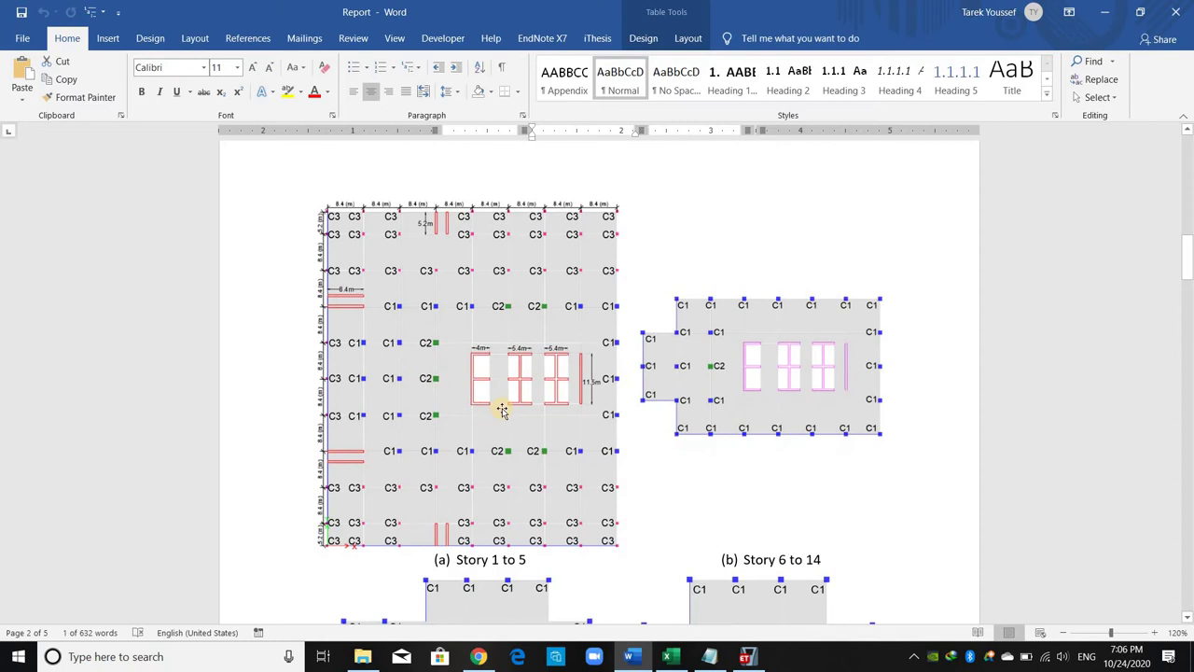
pyautogui.keyDown('ctrl'); pyautogui.scroll(6, 500, 410); pyautogui.keyUp('ctrl')
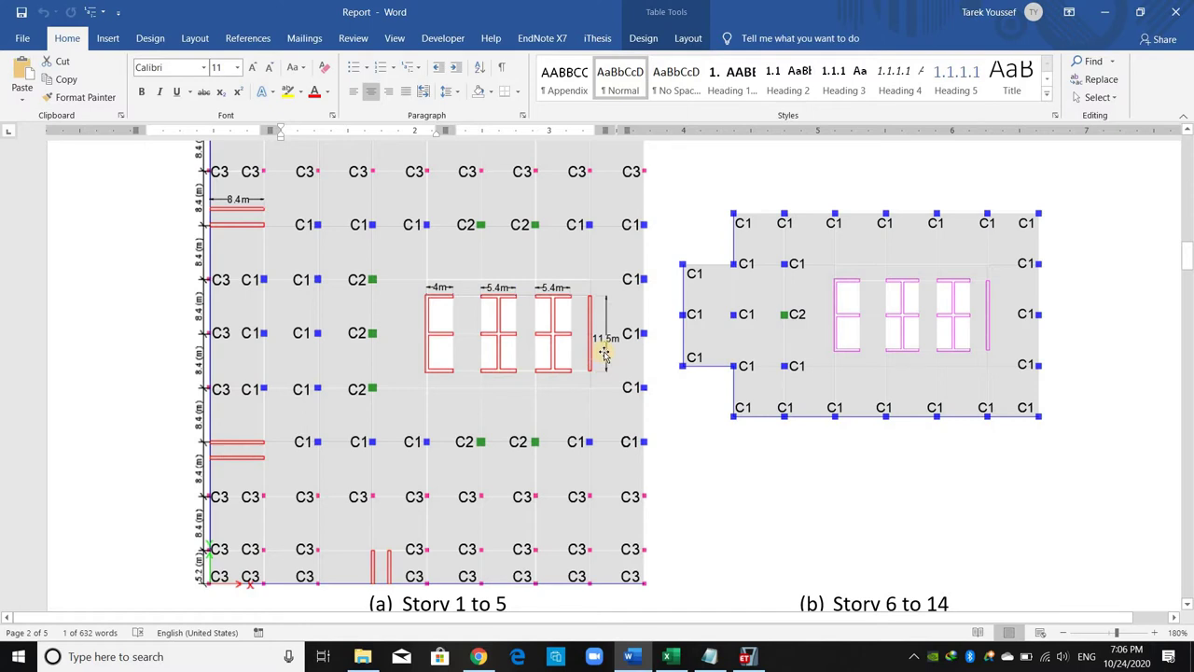
pyautogui.click(746, 656)
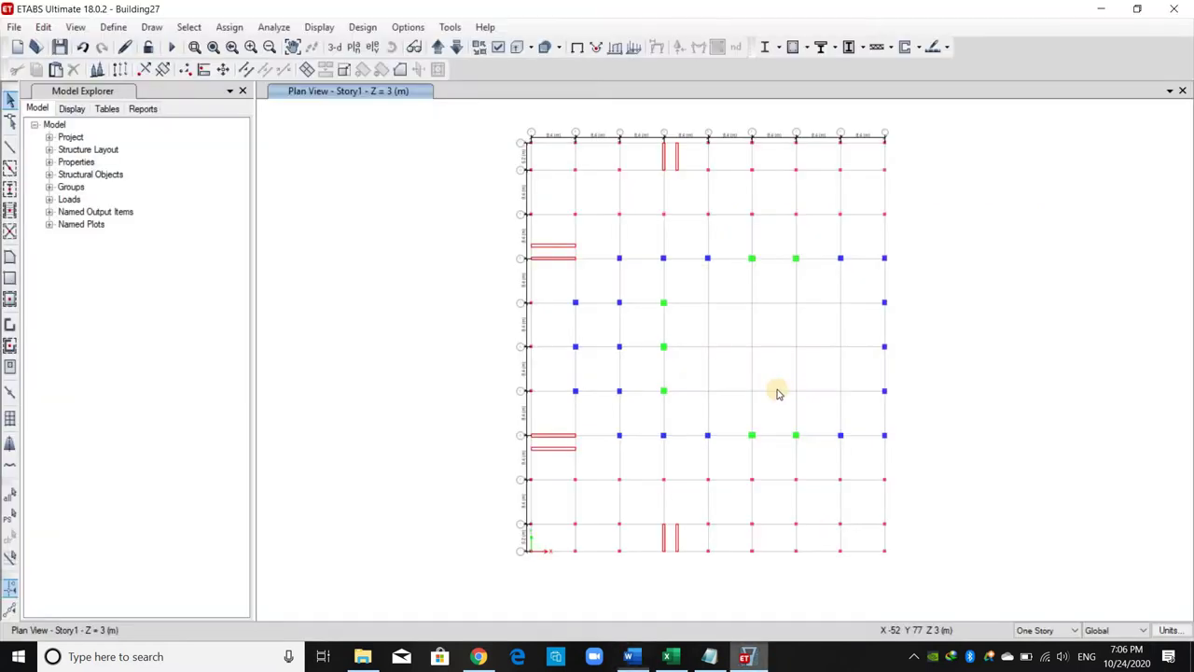
pyautogui.scroll(3, 770, 399)
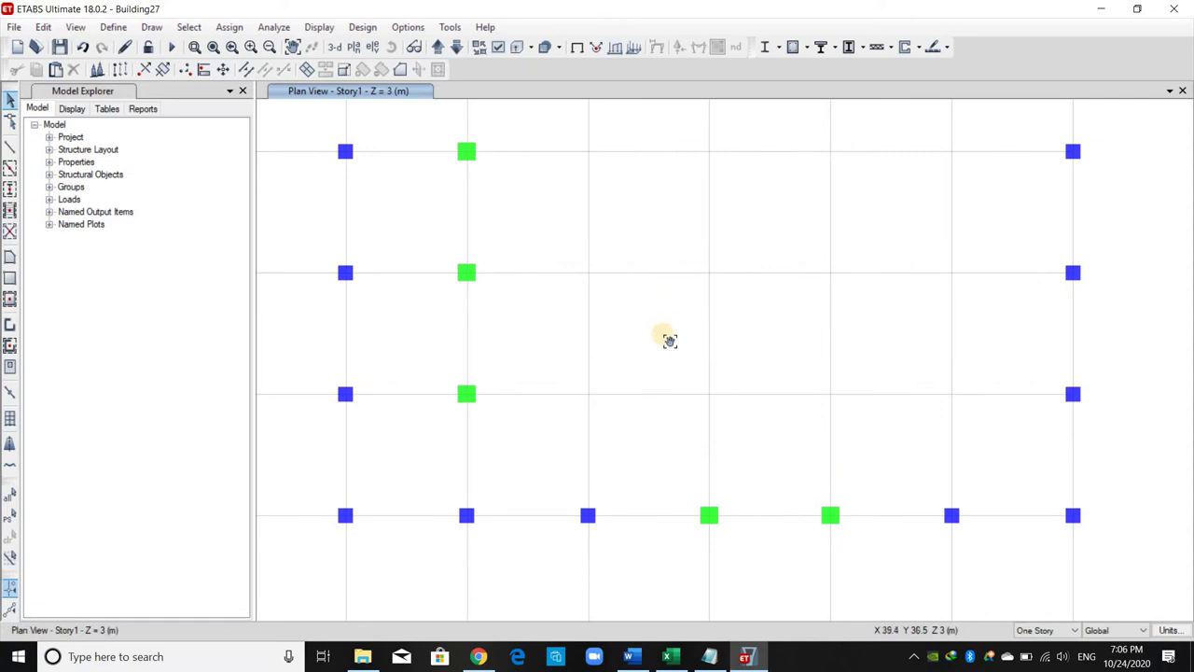
pyautogui.moveTo(662, 340); pyautogui.dragTo(653, 377, button='middle')
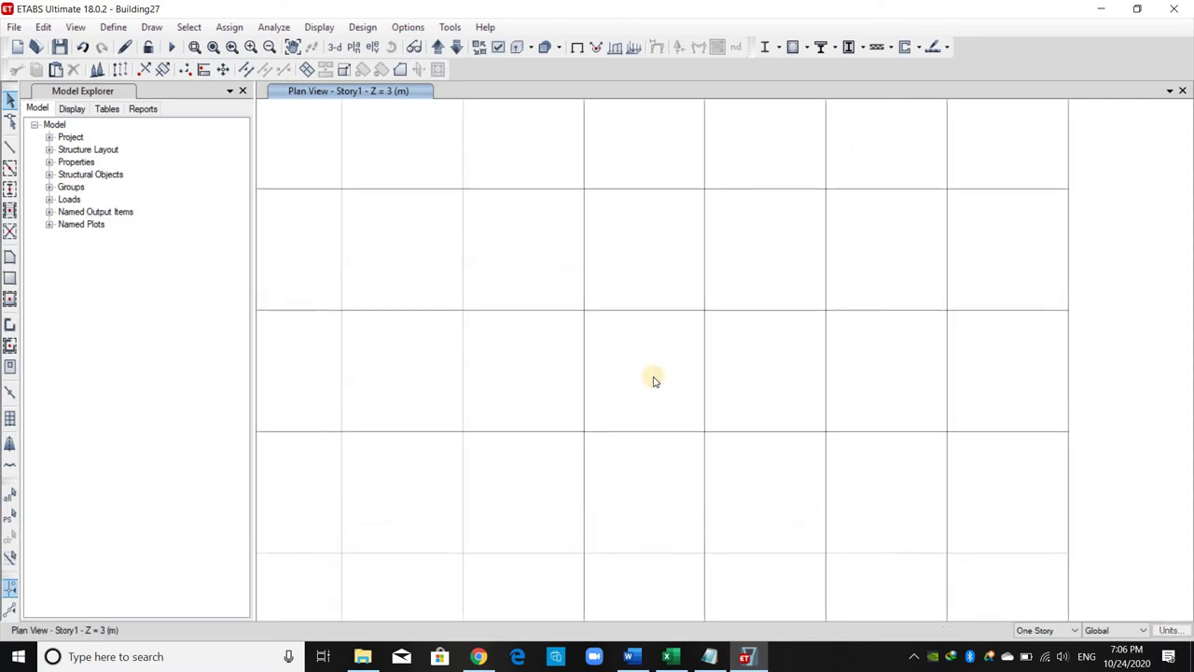
pyautogui.click(13, 329)
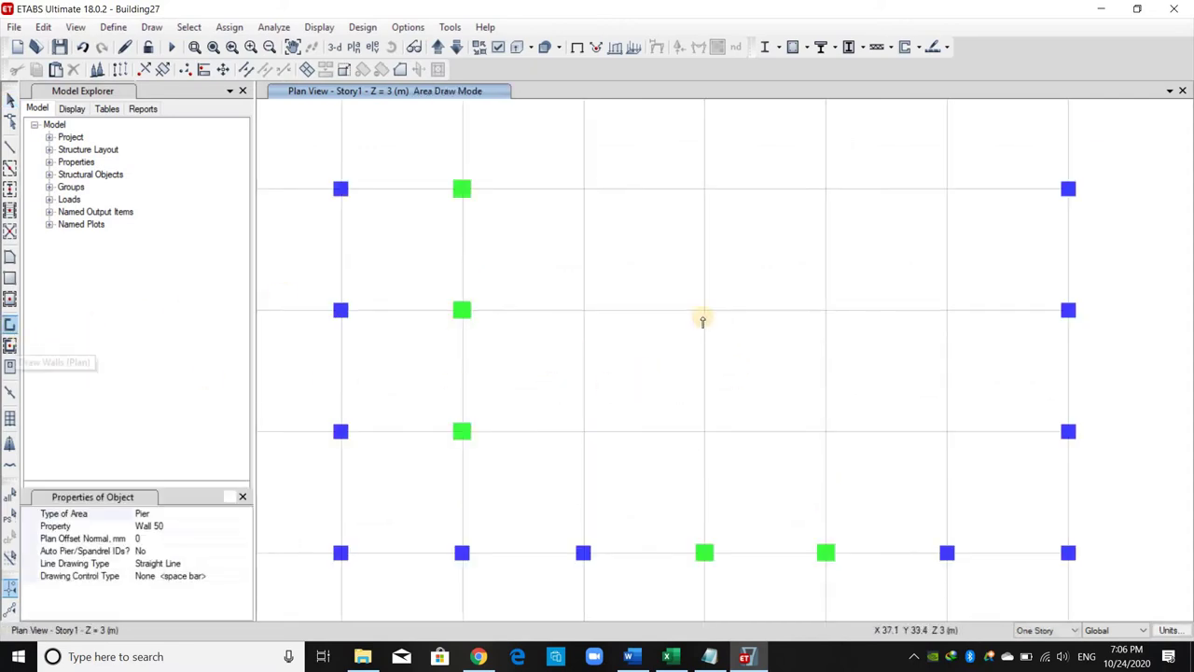
pyautogui.click(584, 312)
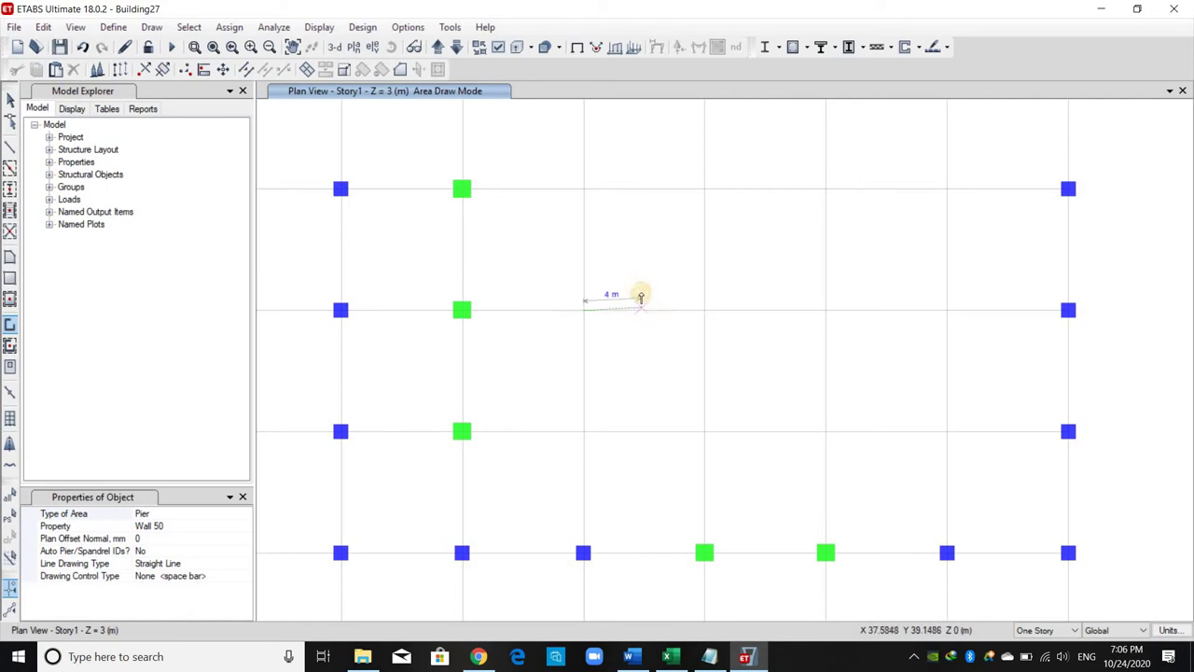
pyautogui.rightClick(640, 295)
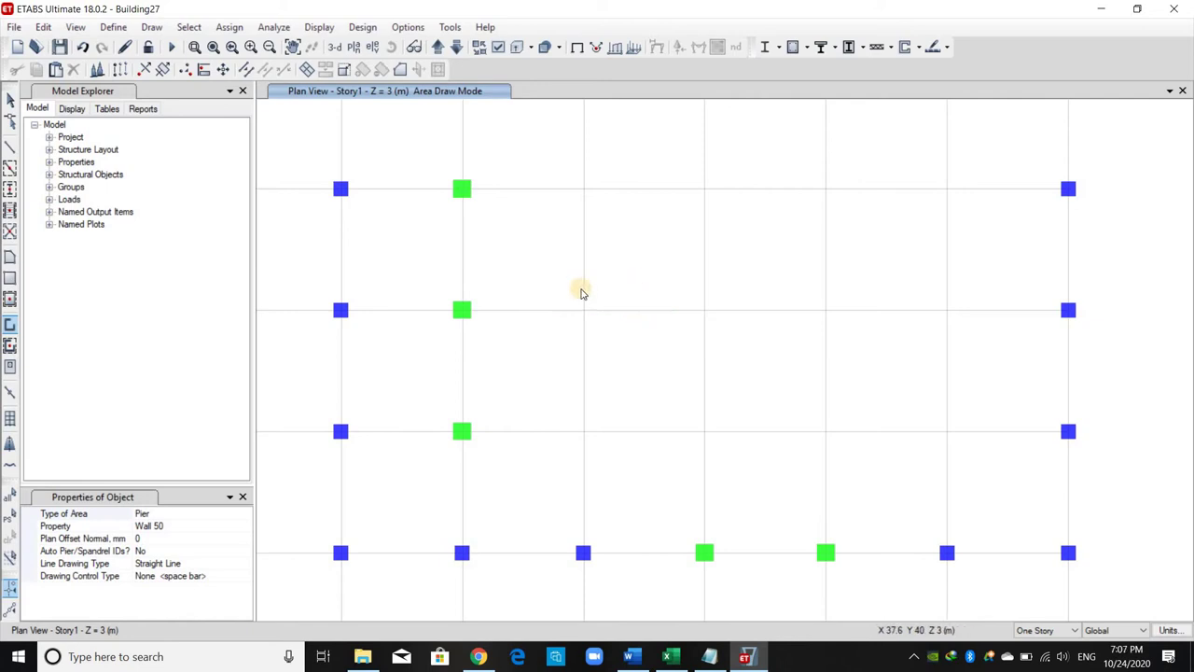
pyautogui.press('Escape')
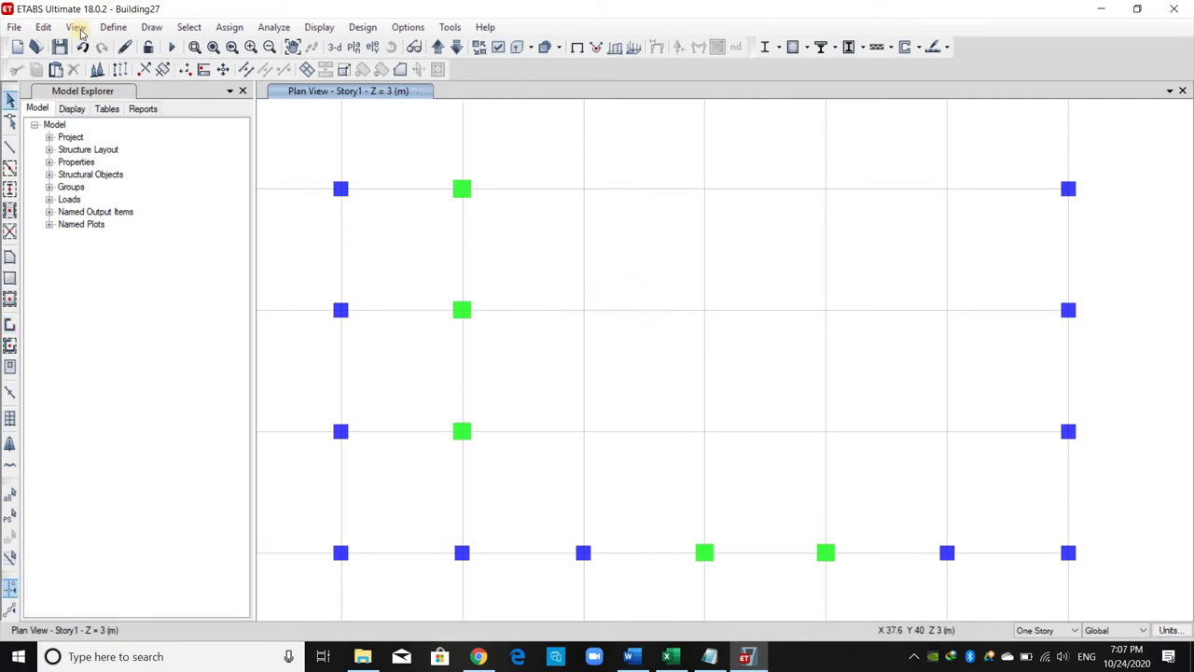
# Step: Define a straight wall stack with a length of 4 m and a thickness of 500 mm
pyautogui.click(151, 28)
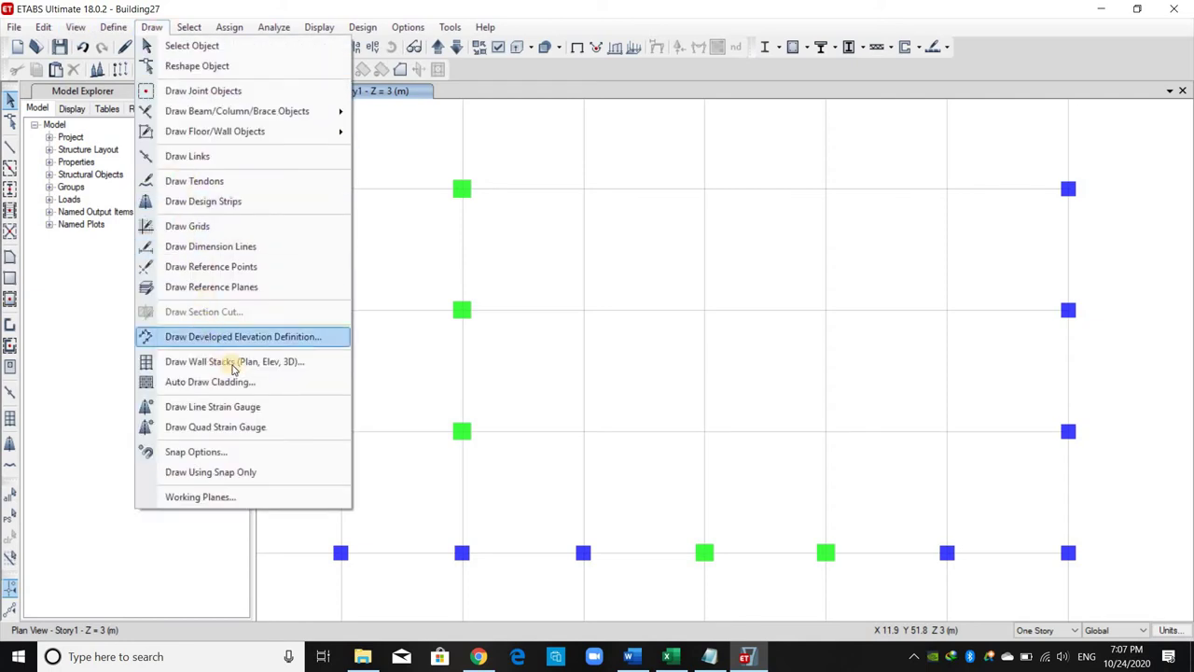
pyautogui.click(401, 410)
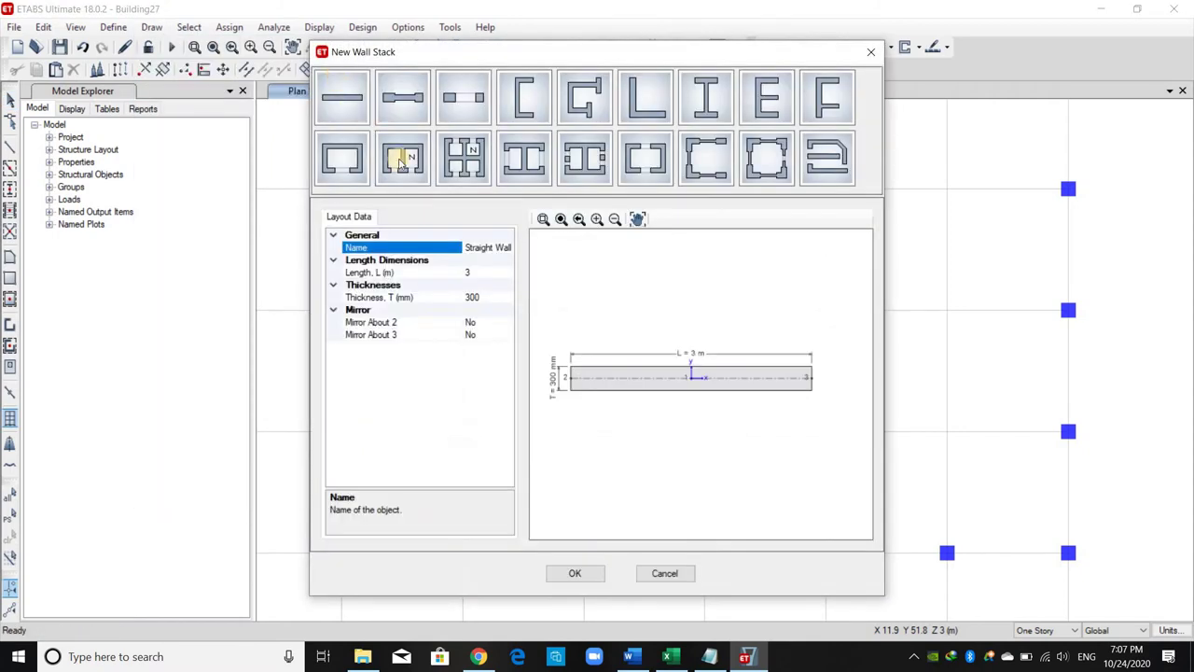
pyautogui.click(475, 273)
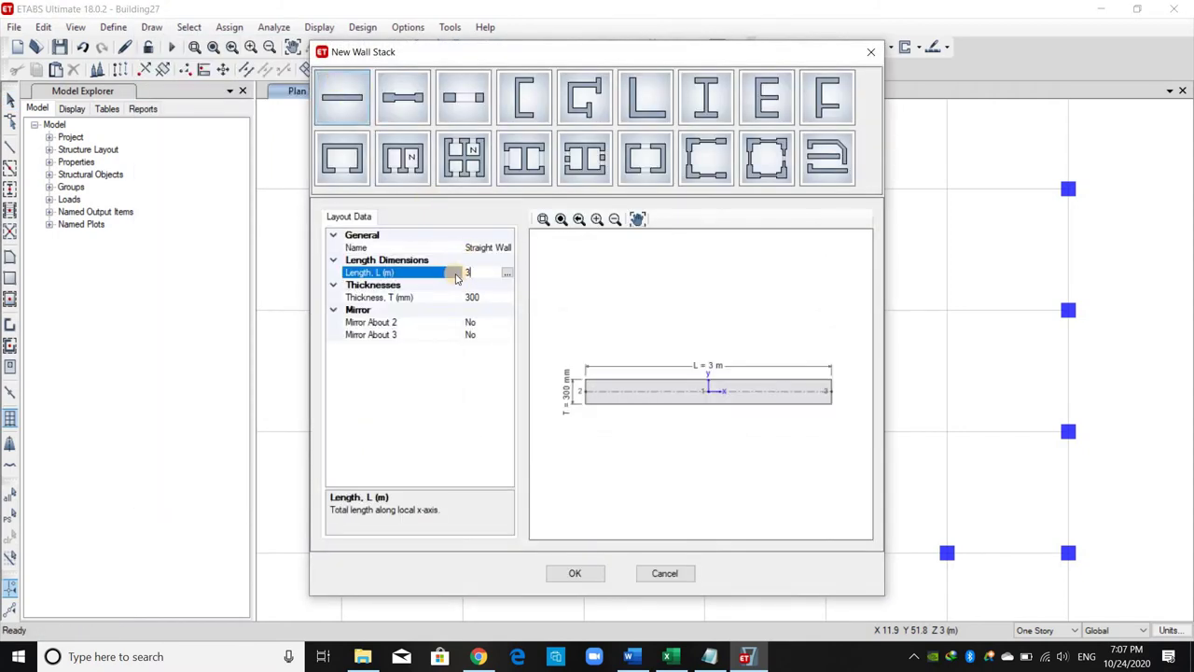
pyautogui.write('4')
pyautogui.click(474, 298)
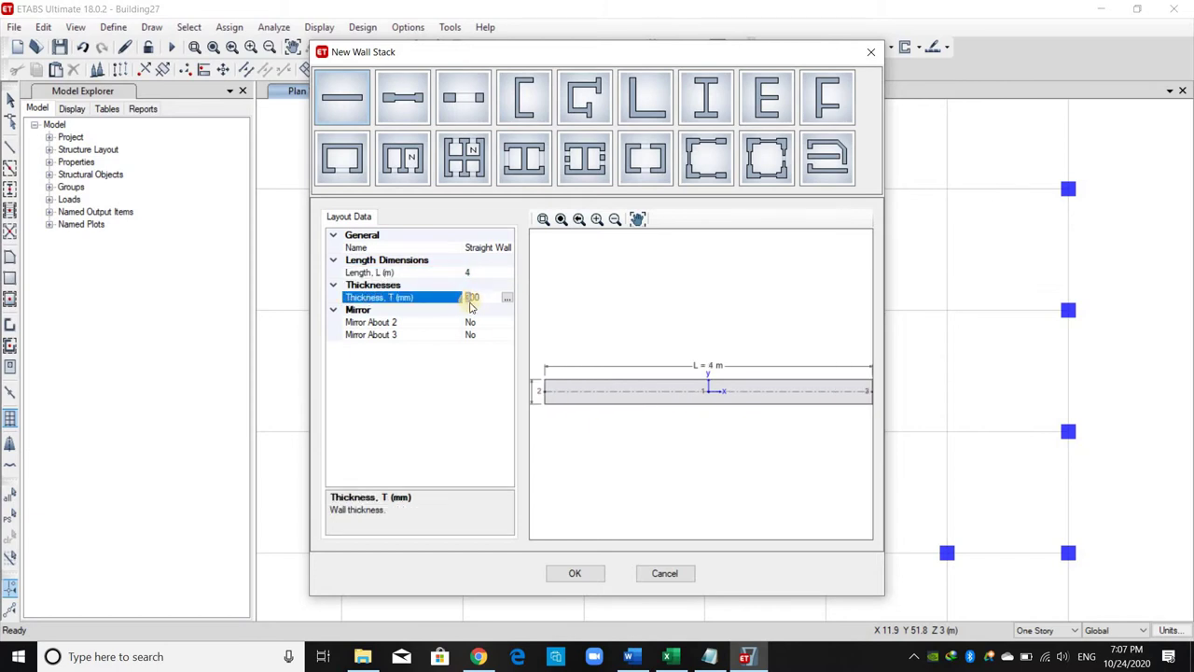
pyautogui.write('500')
pyautogui.click(499, 272)
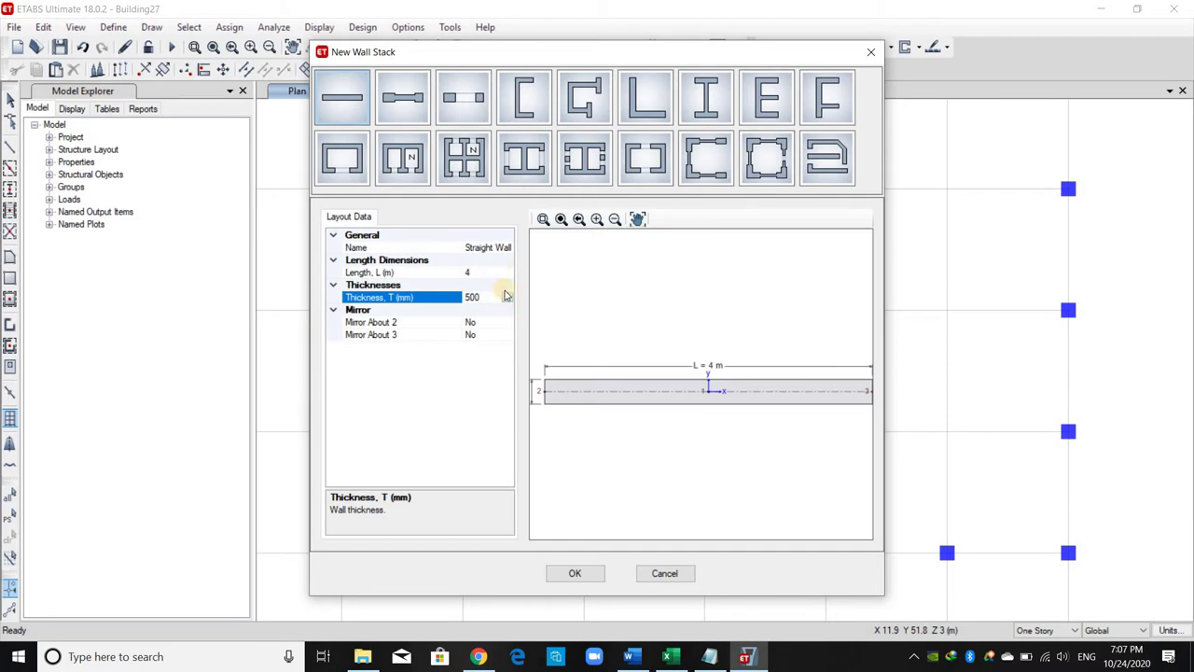
pyautogui.click(586, 573)
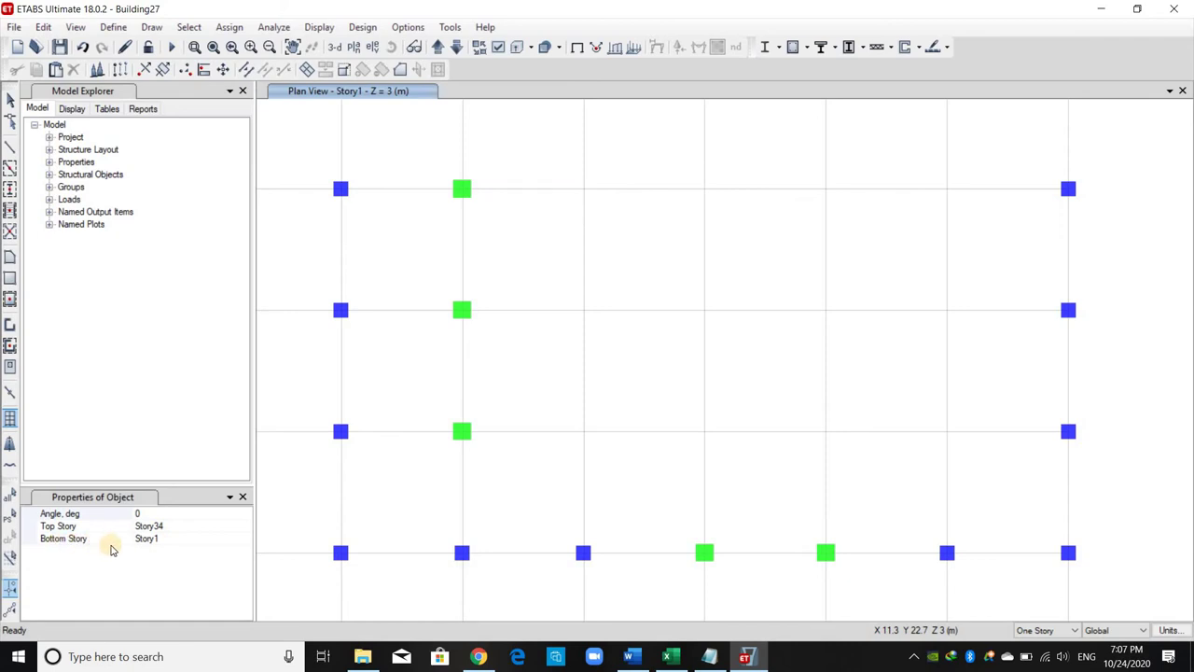
# Step: Set the wall stack's top story to Story1 and place it along gridline 6, starting at the E6 intersection
pyautogui.click(244, 529)
pyautogui.click(246, 527)
pyautogui.scroll(-1, 200, 575)
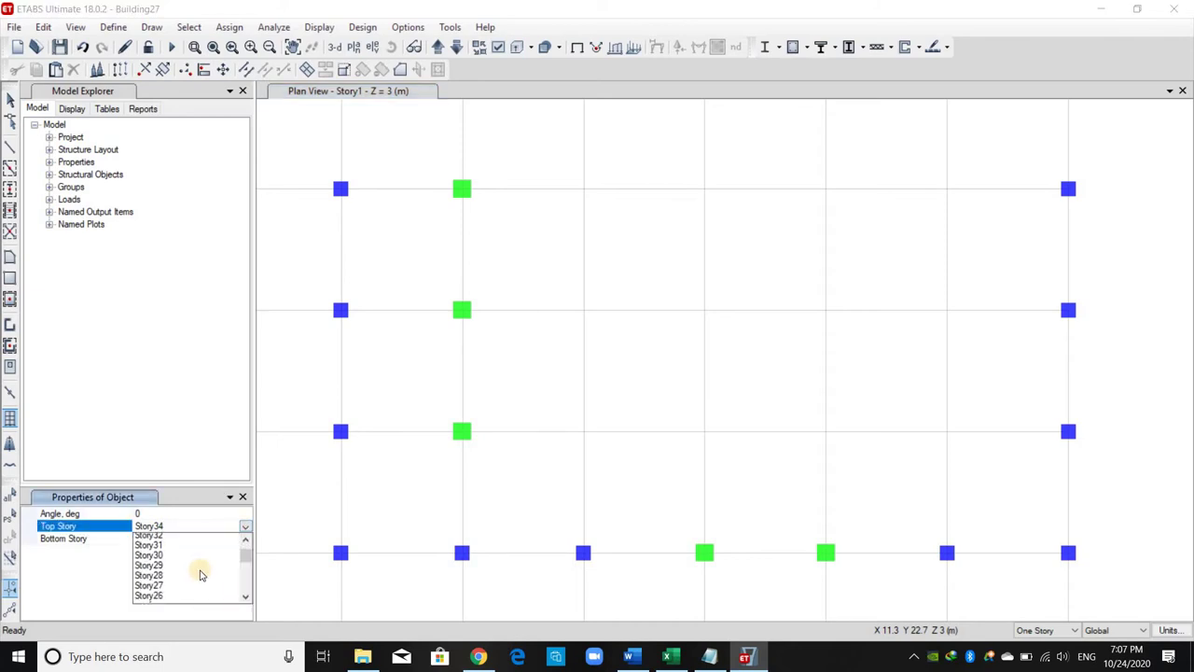
pyautogui.scroll(-8, 200, 571)
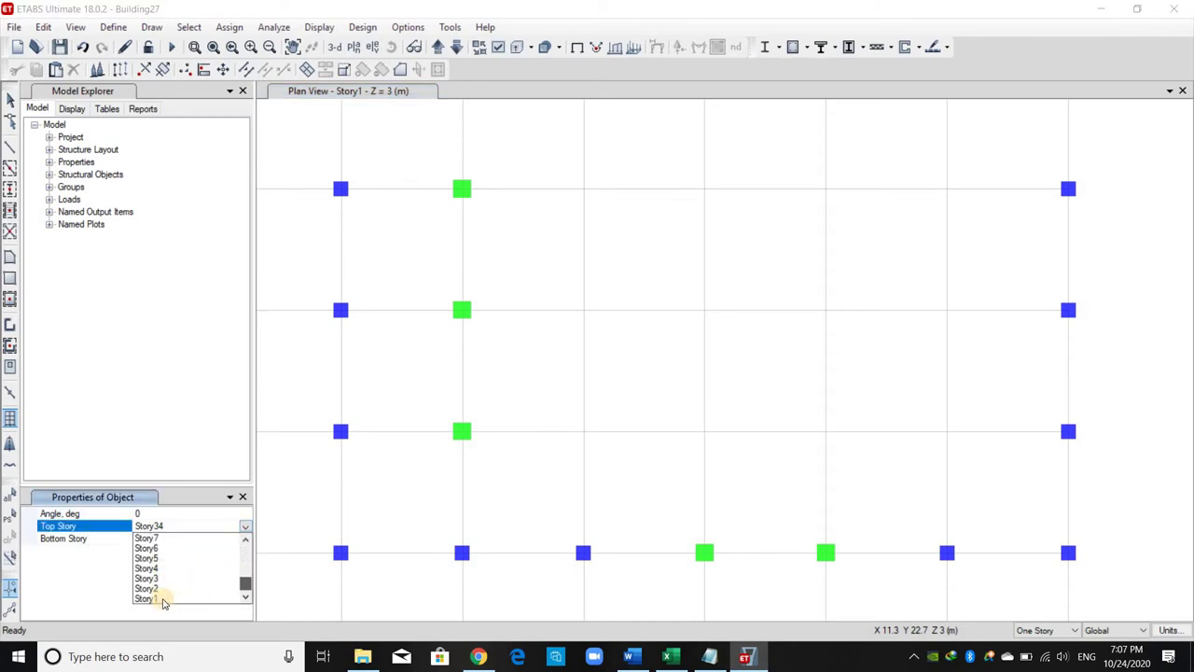
pyautogui.click(163, 599)
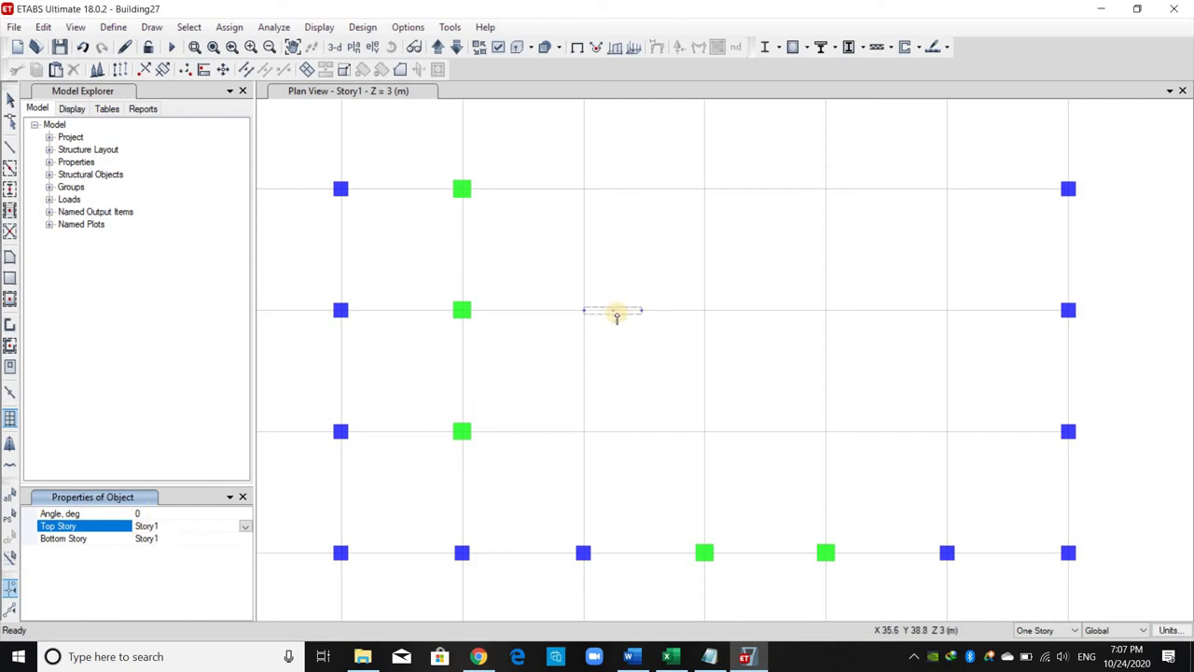
pyautogui.click(620, 415)
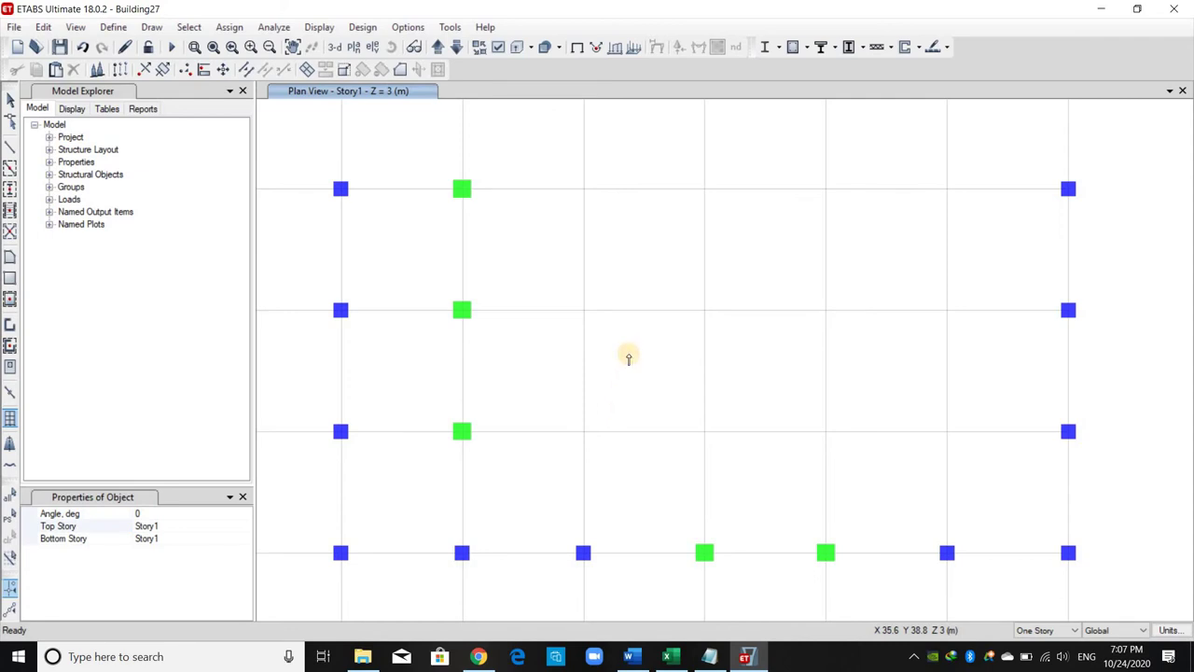
pyautogui.press('Escape')
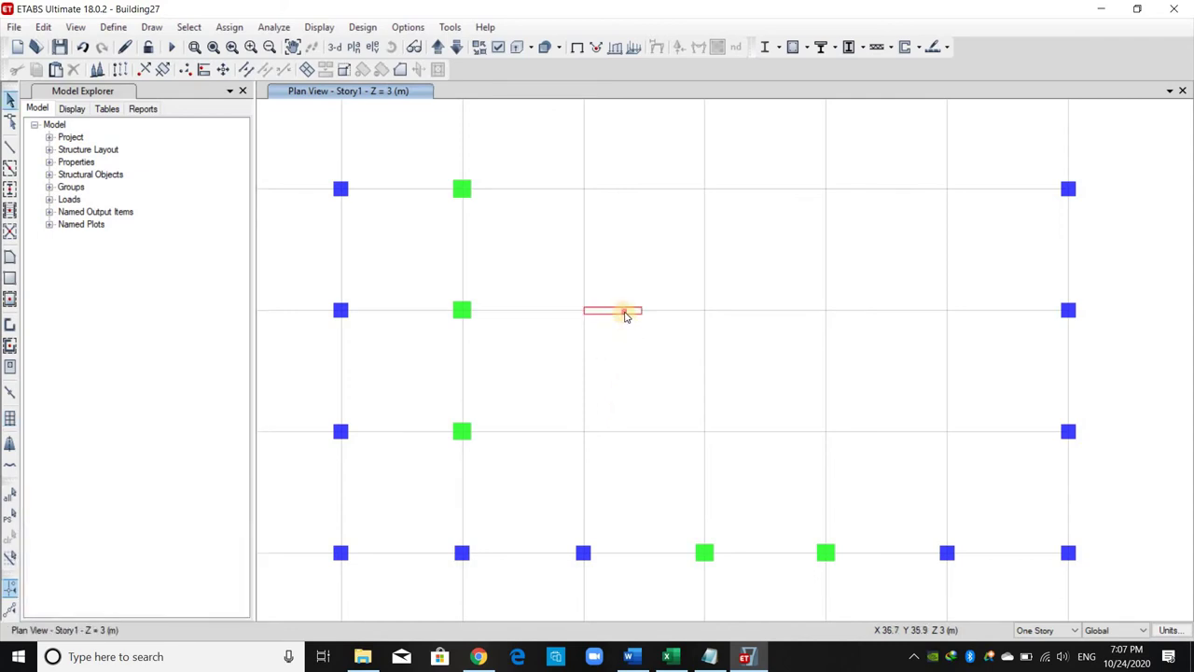
# Step: Replicate the 4 m core wall once linearly with dx 0 and dy 11.5/2 m
pyautogui.click(623, 315)
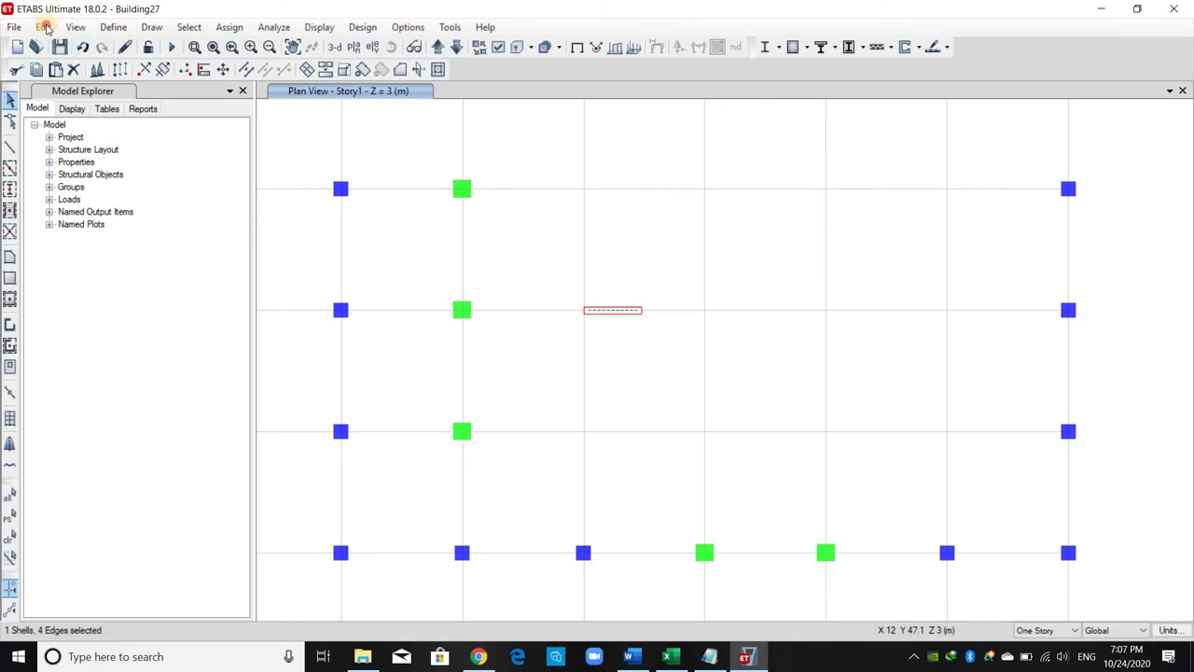
pyautogui.click(44, 27)
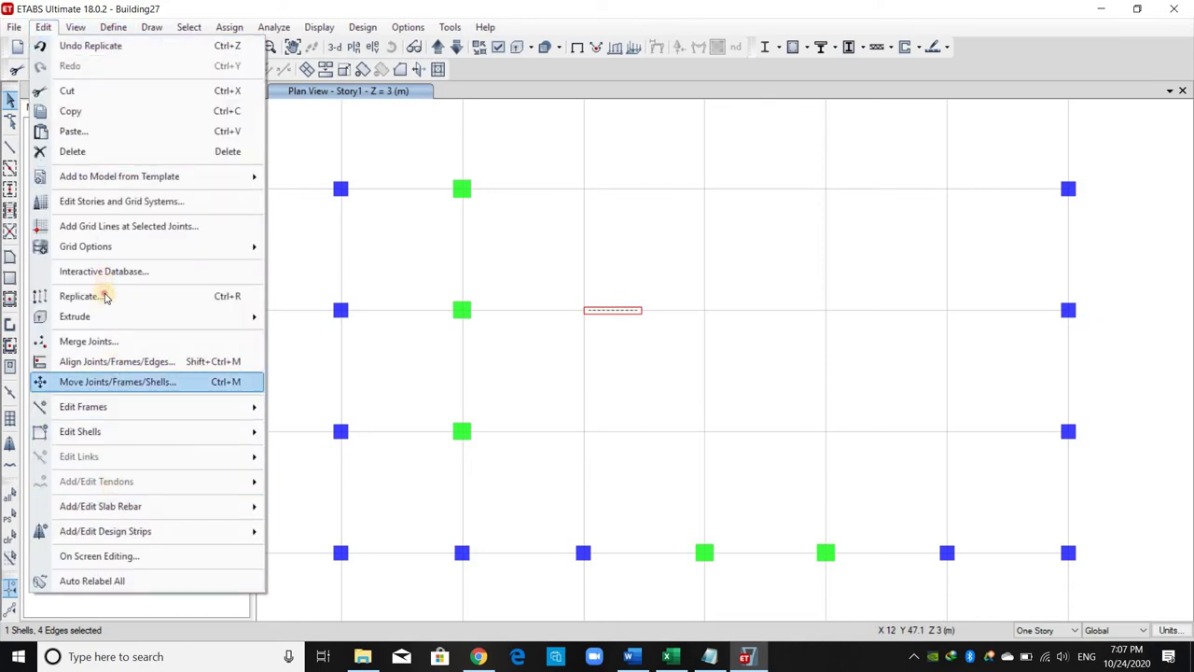
pyautogui.click(103, 295)
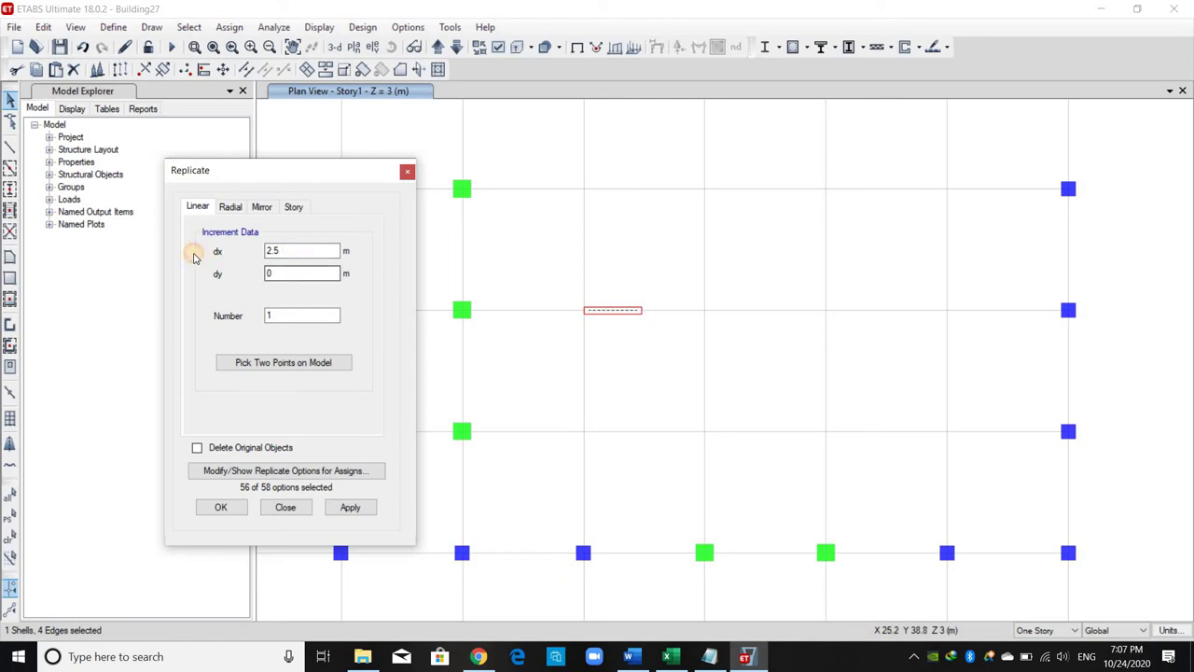
pyautogui.moveTo(281, 251); pyautogui.dragTo(233, 282)
pyautogui.write('0')
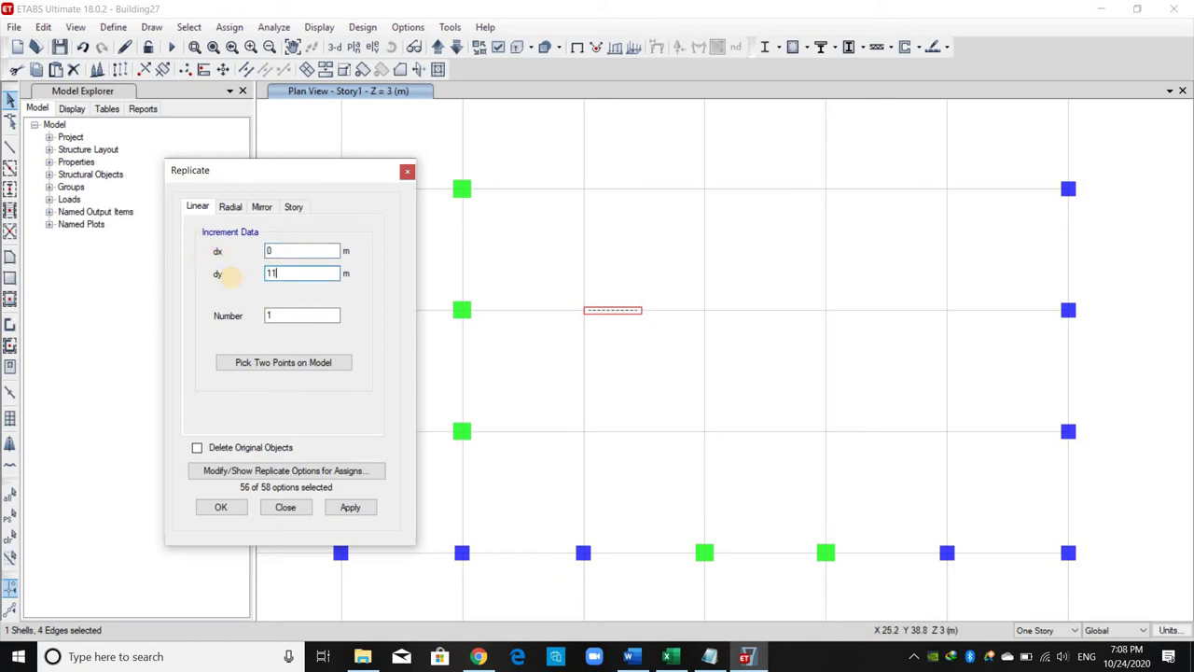
pyautogui.write('11.5/2')
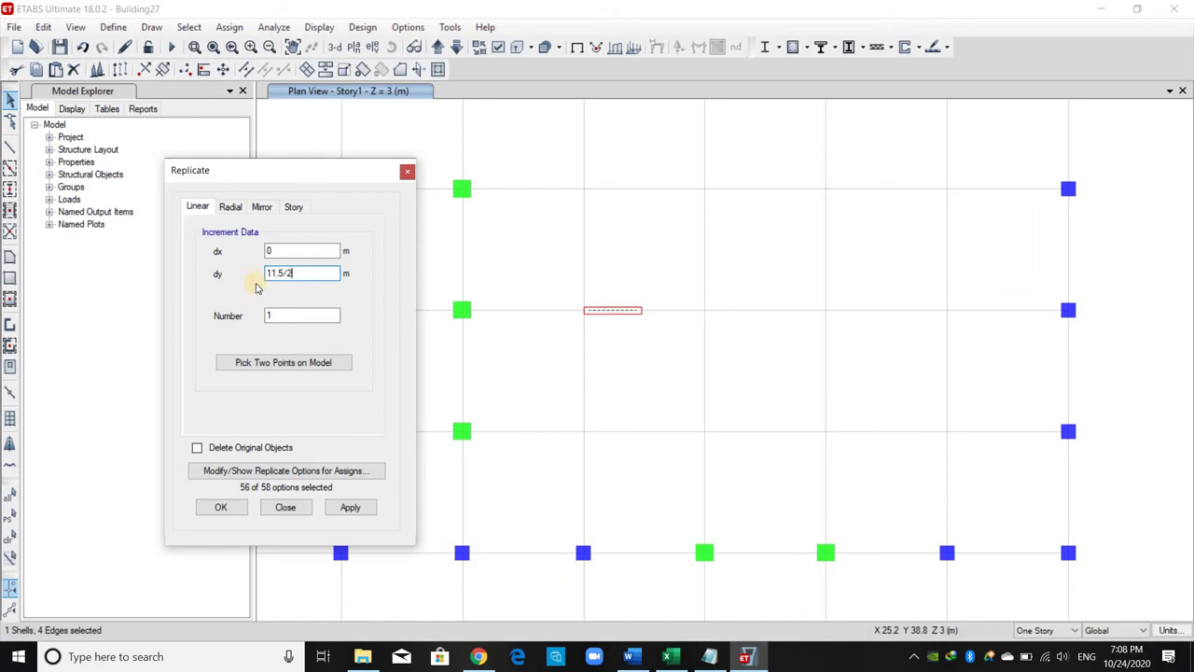
pyautogui.click(348, 506)
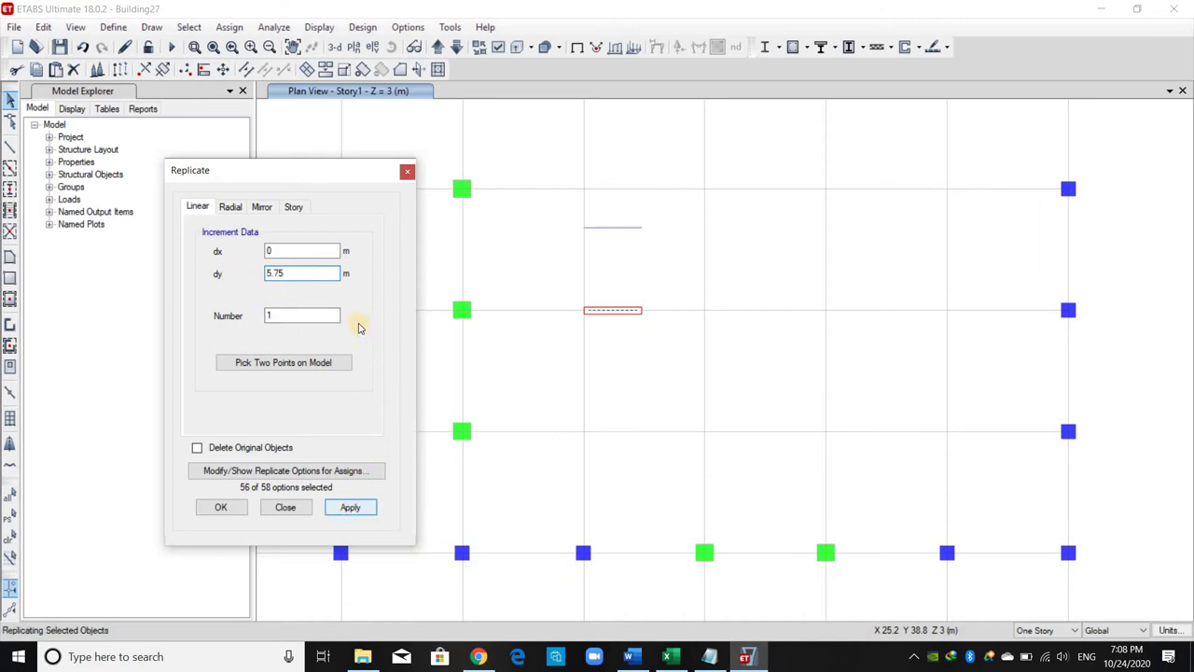
# Step: Replicate the 4 m core wall on gridline 6 once linearly with dx 0 and dy -5.75 m
pyautogui.click(269, 273)
pyautogui.write('-')
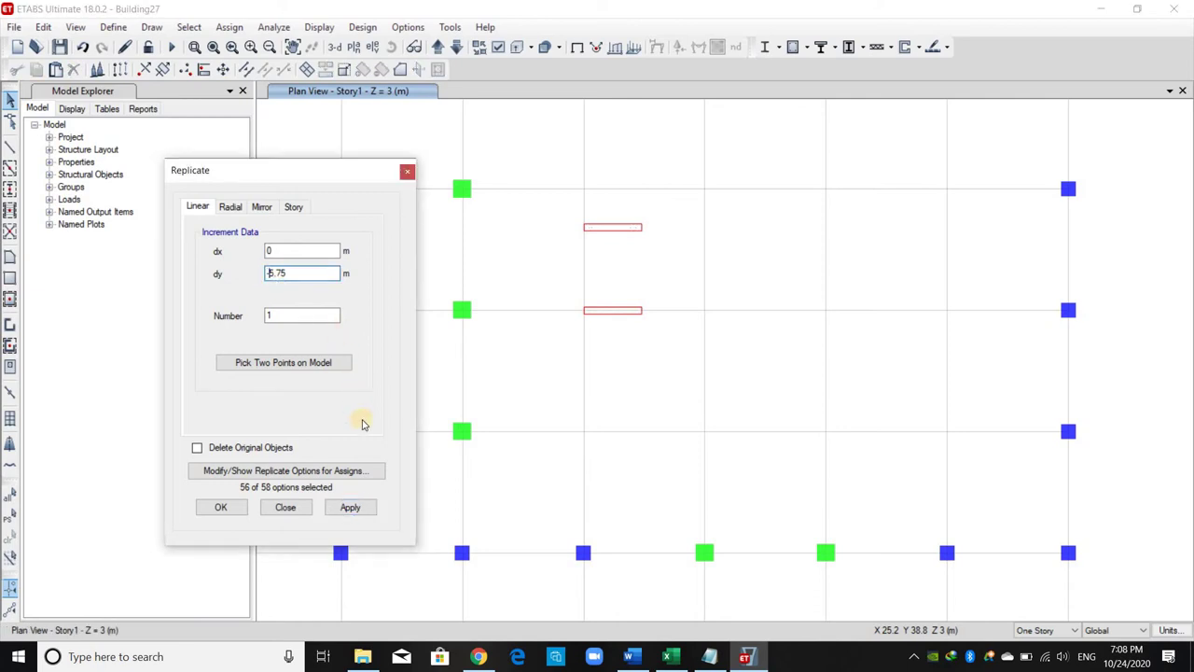
pyautogui.click(350, 507)
pyautogui.click(631, 311)
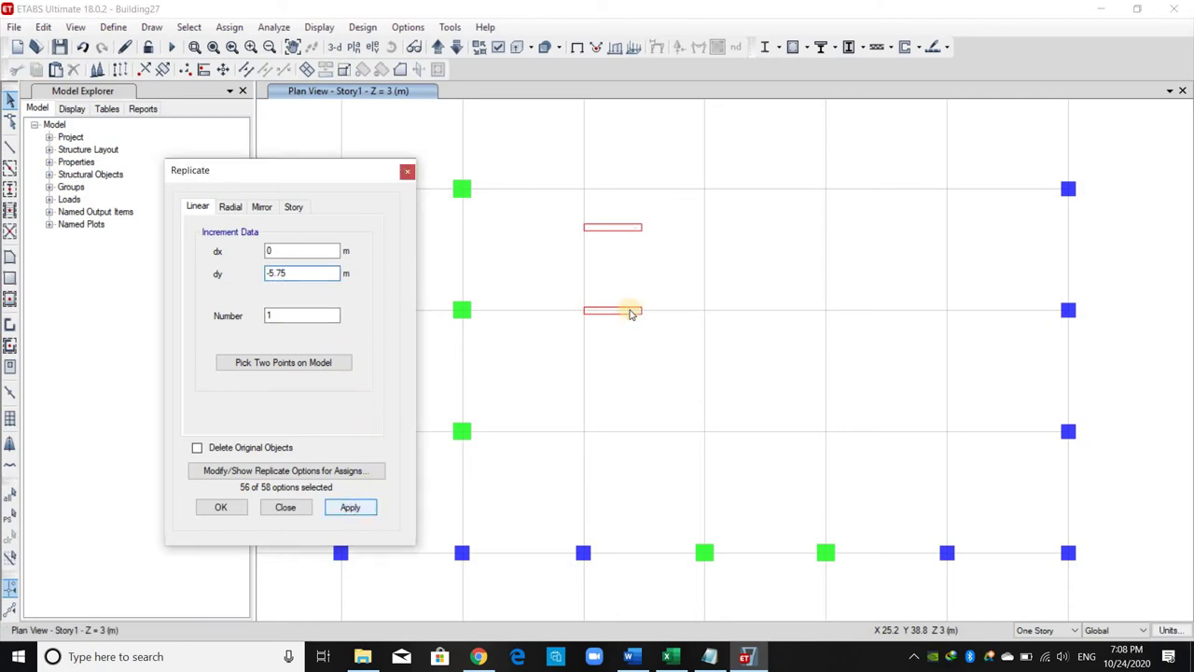
pyautogui.click(361, 509)
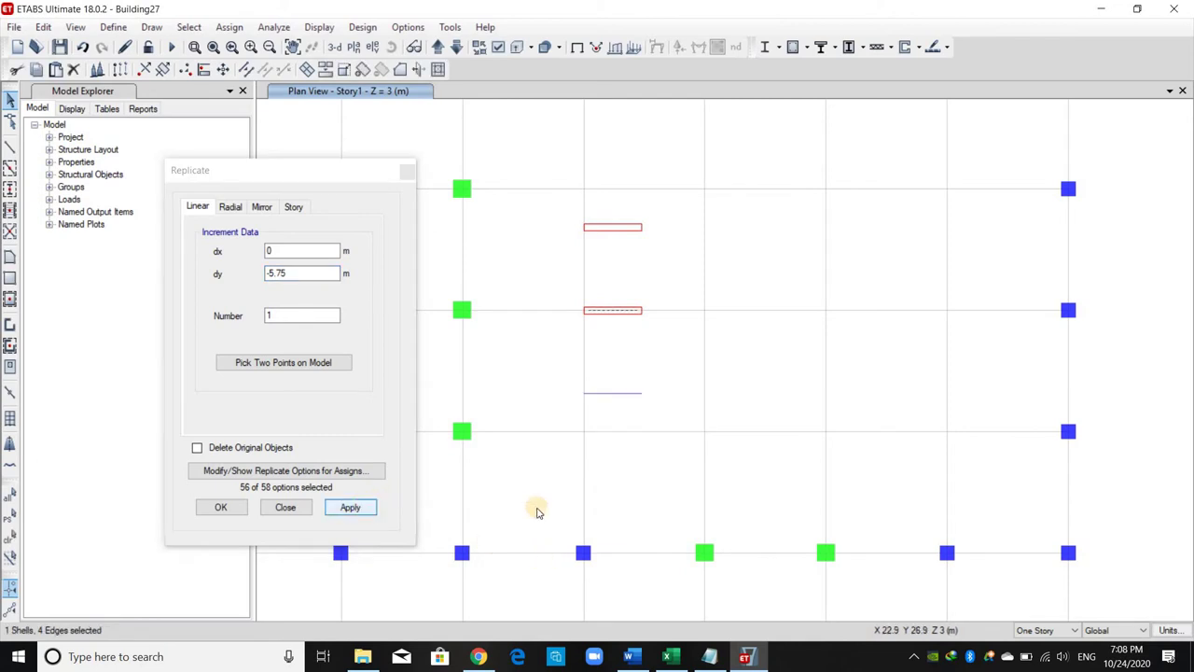
# Step: Apply the -5.75 m replication to add the lowest 4 m core wall and close the replication settings
pyautogui.click(350, 506)
pyautogui.click(523, 376)
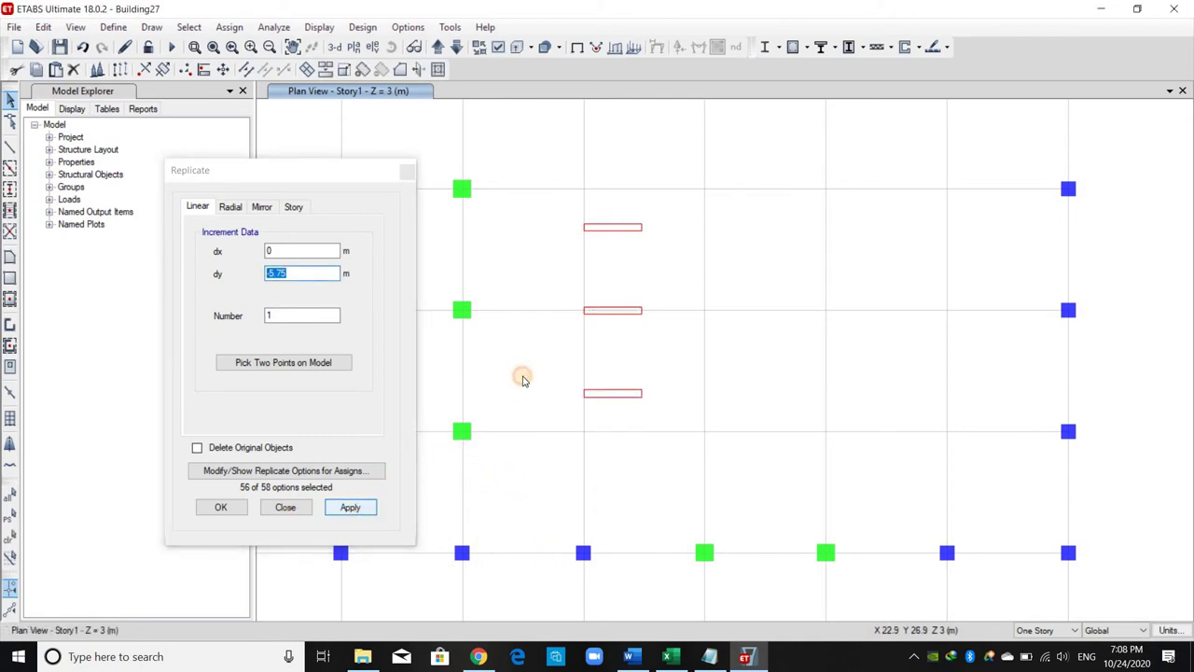
pyautogui.press('Escape')
# Step: Draw Wall 50 piers along gridline E, joining the ends of the lower, middle and upper 4 m core walls
pyautogui.click(10, 328)
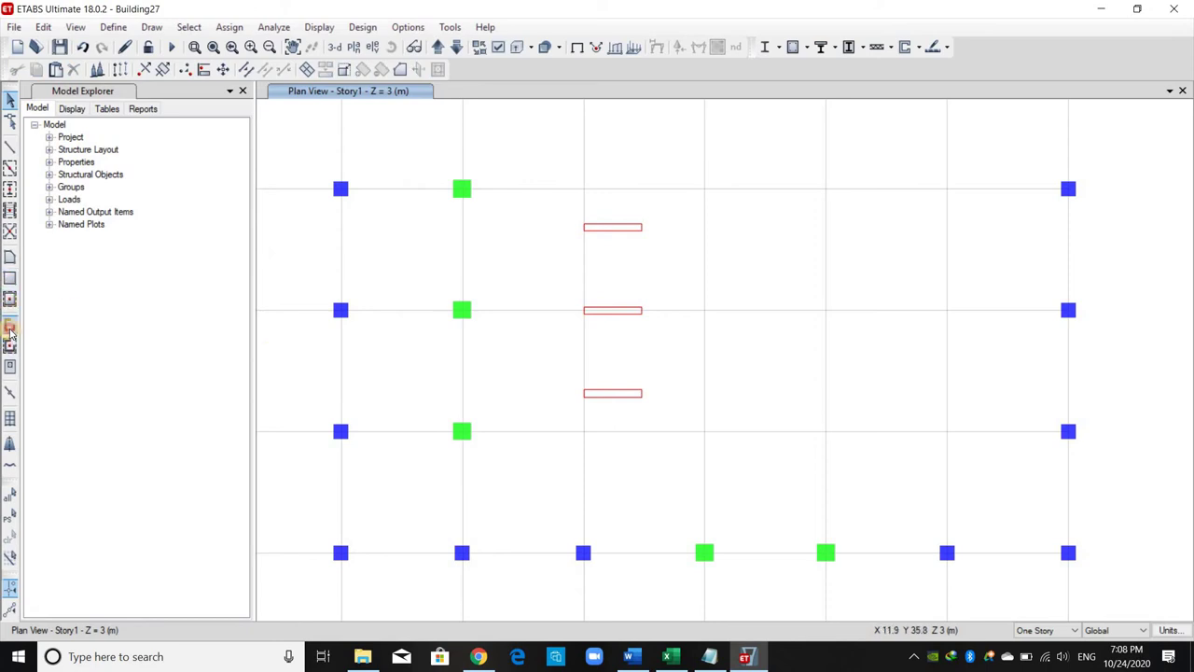
pyautogui.click(582, 393)
pyautogui.click(582, 310)
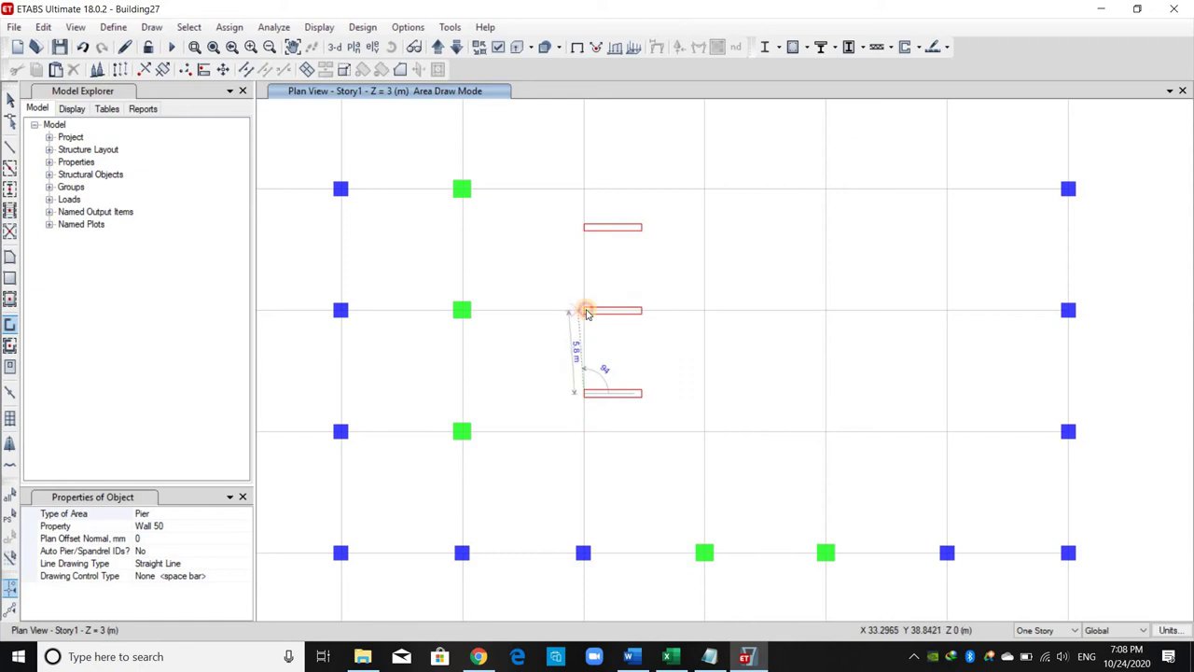
pyautogui.click(582, 229)
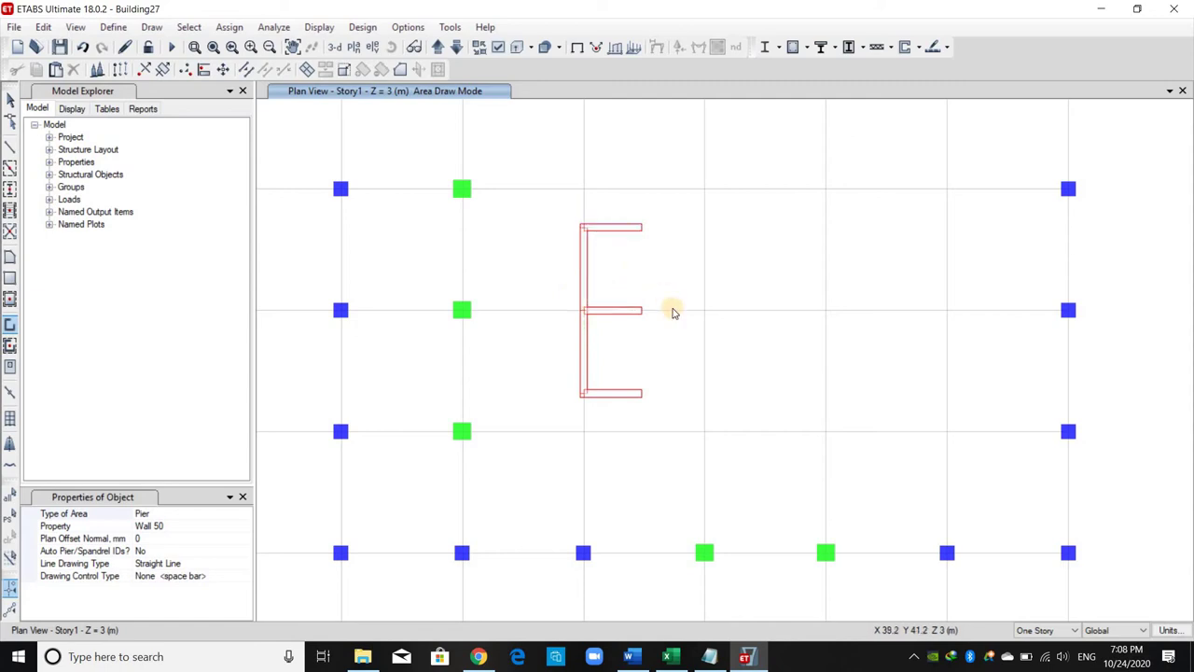
pyautogui.press('Escape')
pyautogui.scroll(-3, 748, 455)
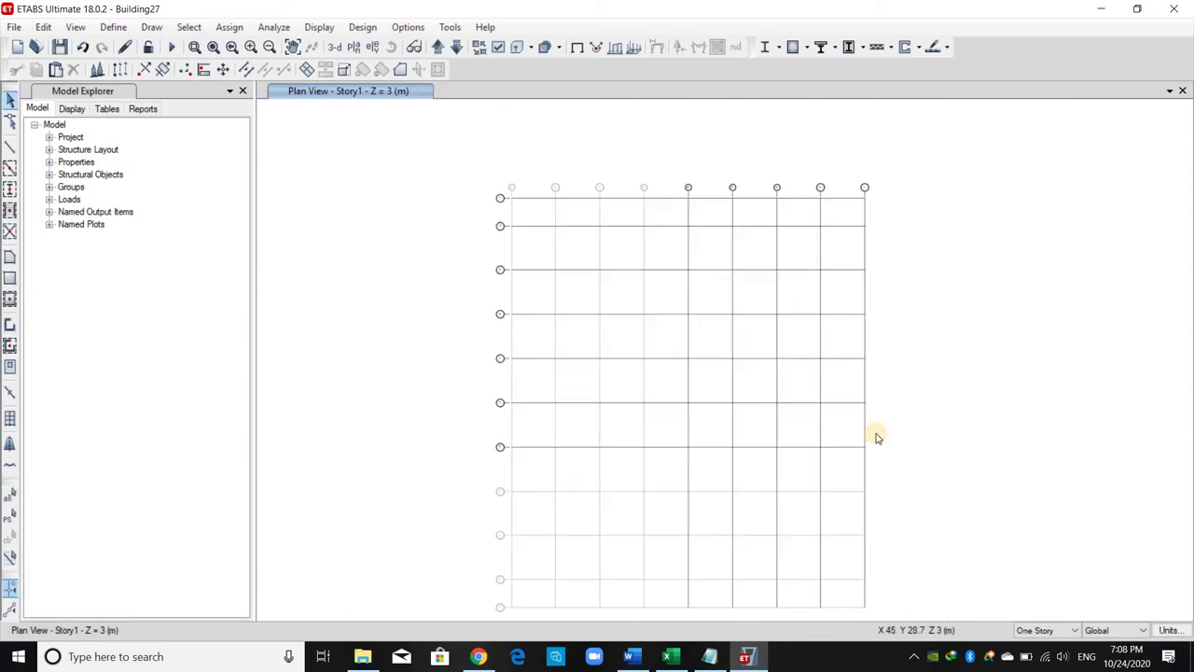
pyautogui.scroll(3, 876, 437)
# Step: Switch to the Word report, examine the core wall layout and dimensions on the Story 1 to 5 plan, and return to ETABS
pyautogui.click(620, 658)
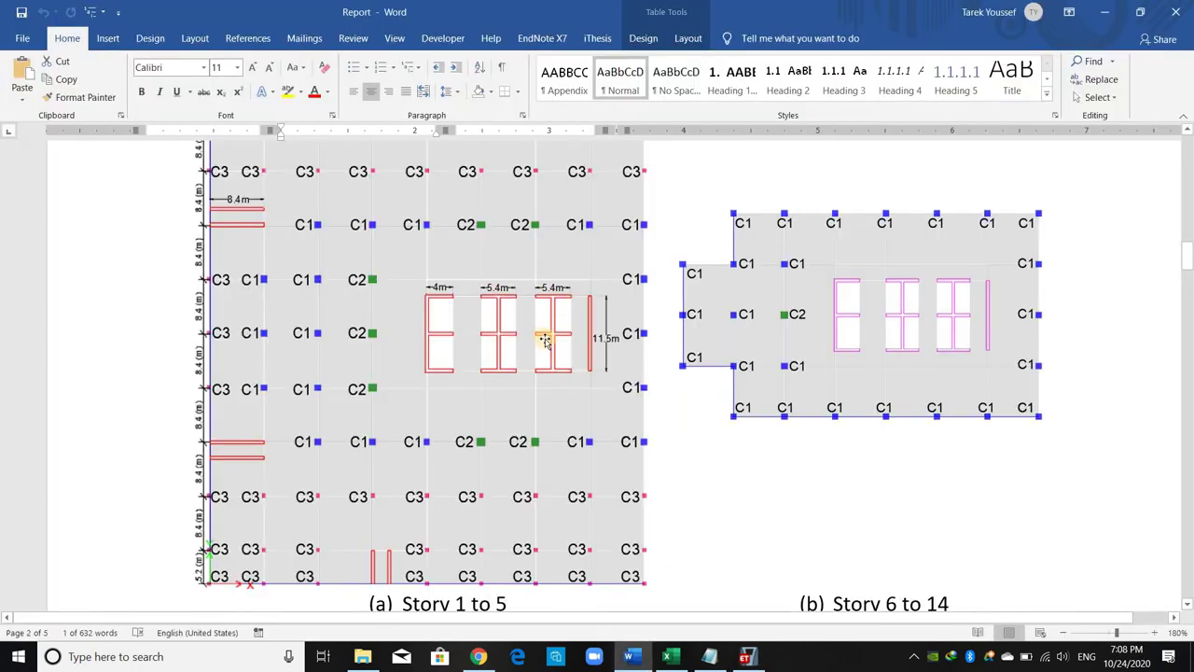
pyautogui.scroll(3, 532, 422)
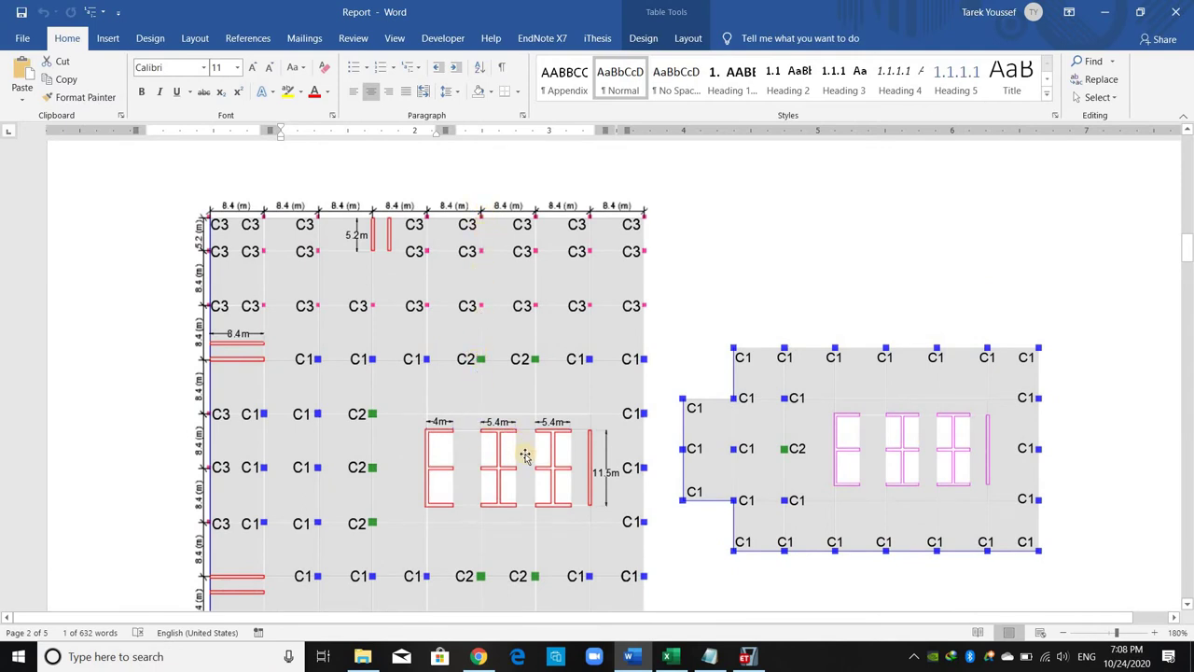
pyautogui.scroll(-1, 642, 541)
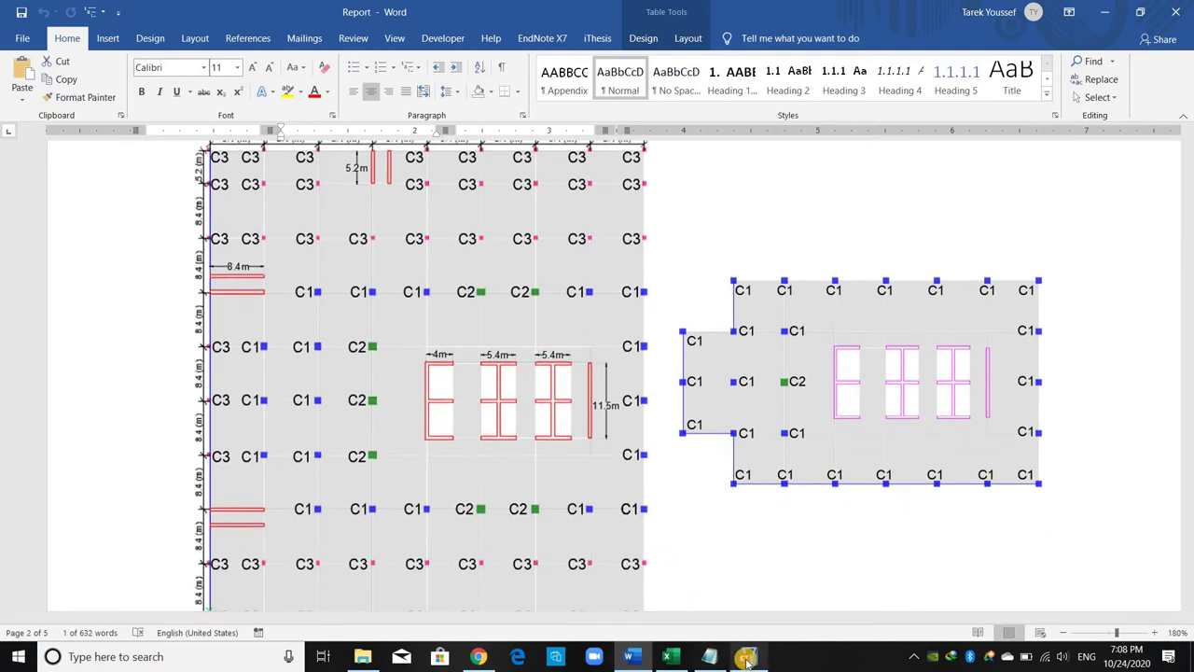
pyautogui.moveTo(747, 659)
pyautogui.click(779, 560)
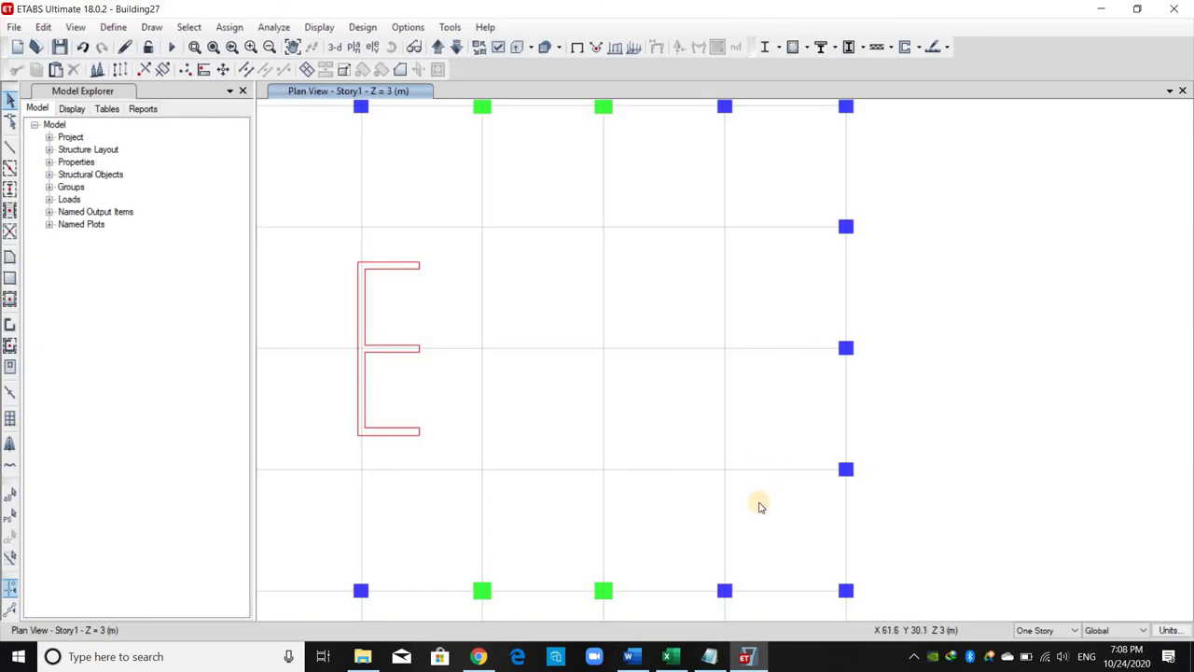
pyautogui.scroll(-3, 760, 506)
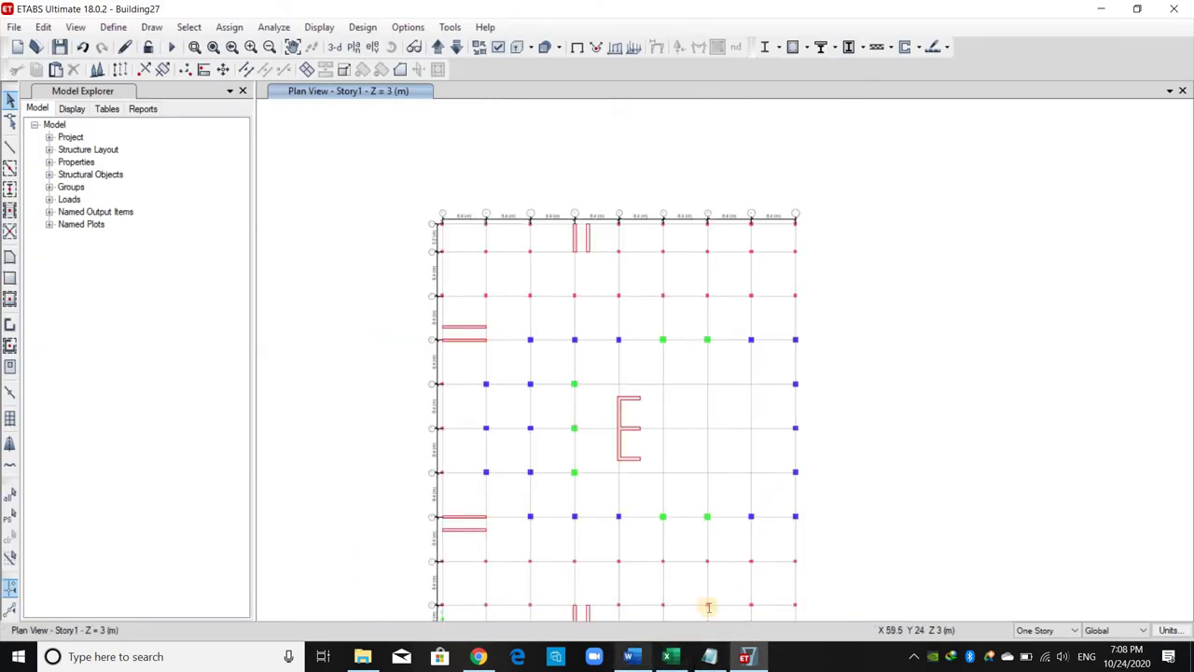
pyautogui.hotkey('alt', 'Tab')
pyautogui.scroll(-2, 560, 494)
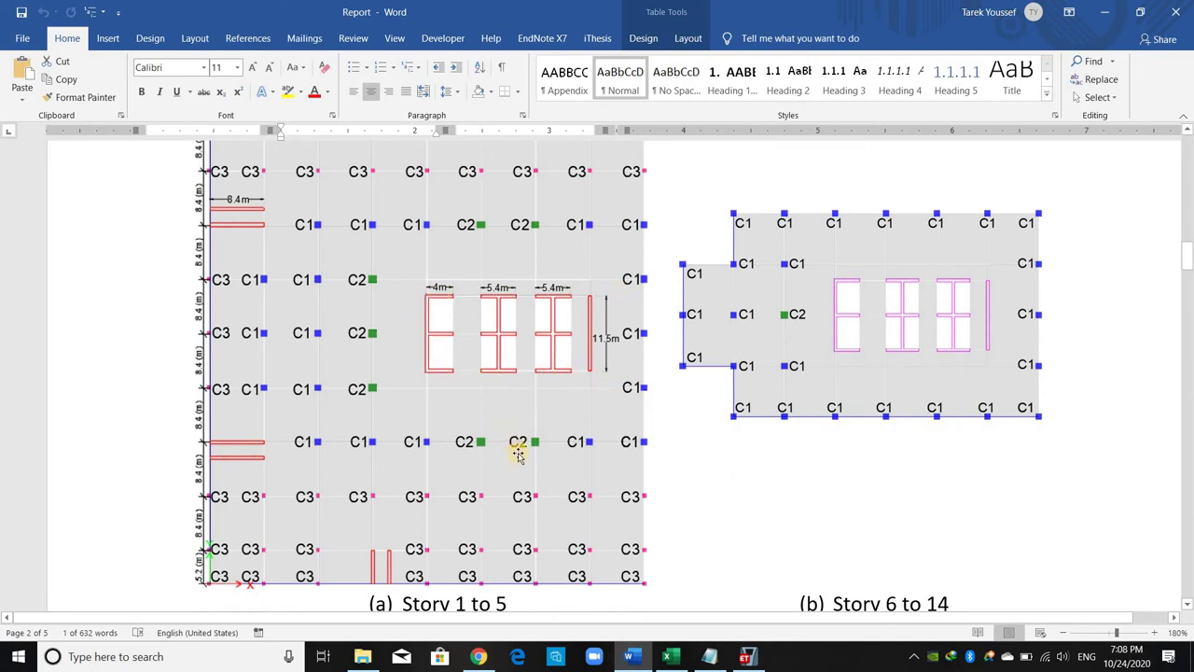
pyautogui.scroll(-1, 520, 471)
pyautogui.scroll(4, 522, 485)
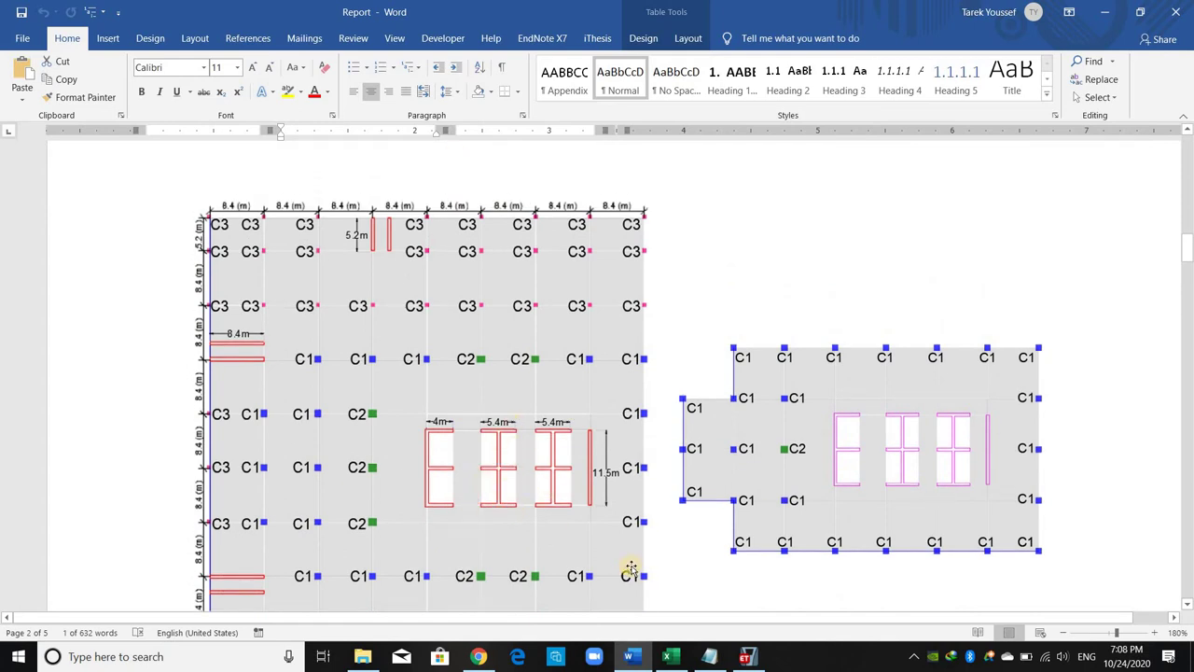
pyautogui.scroll(-1, 708, 625)
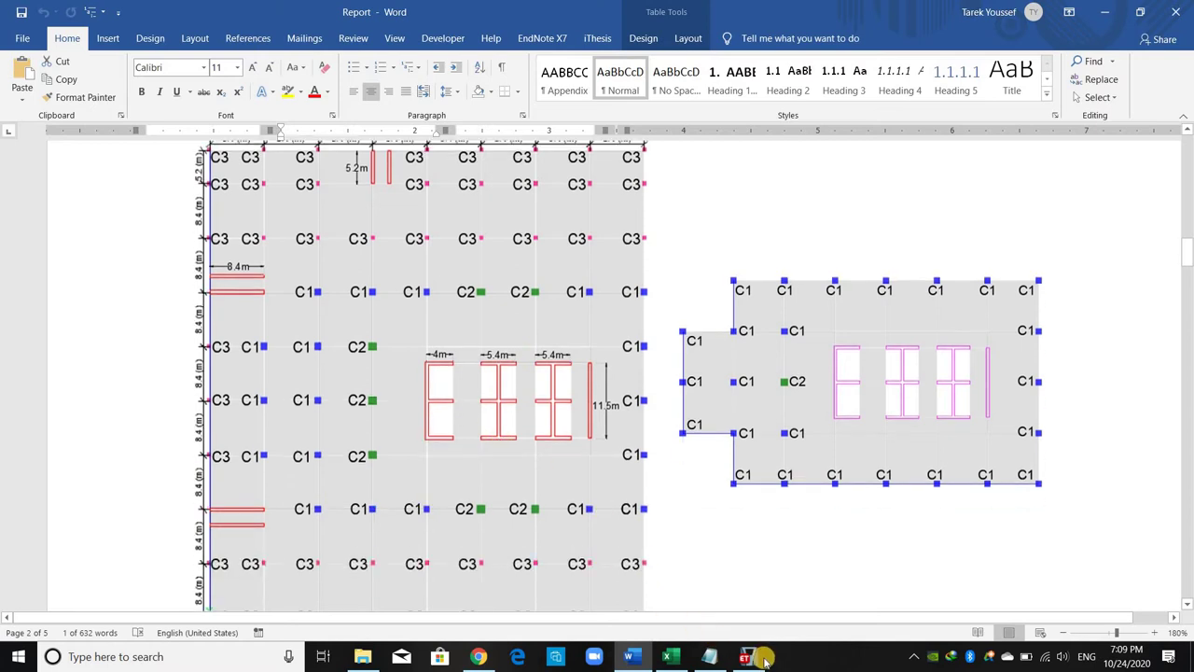
pyautogui.hotkey('alt', 'Tab')
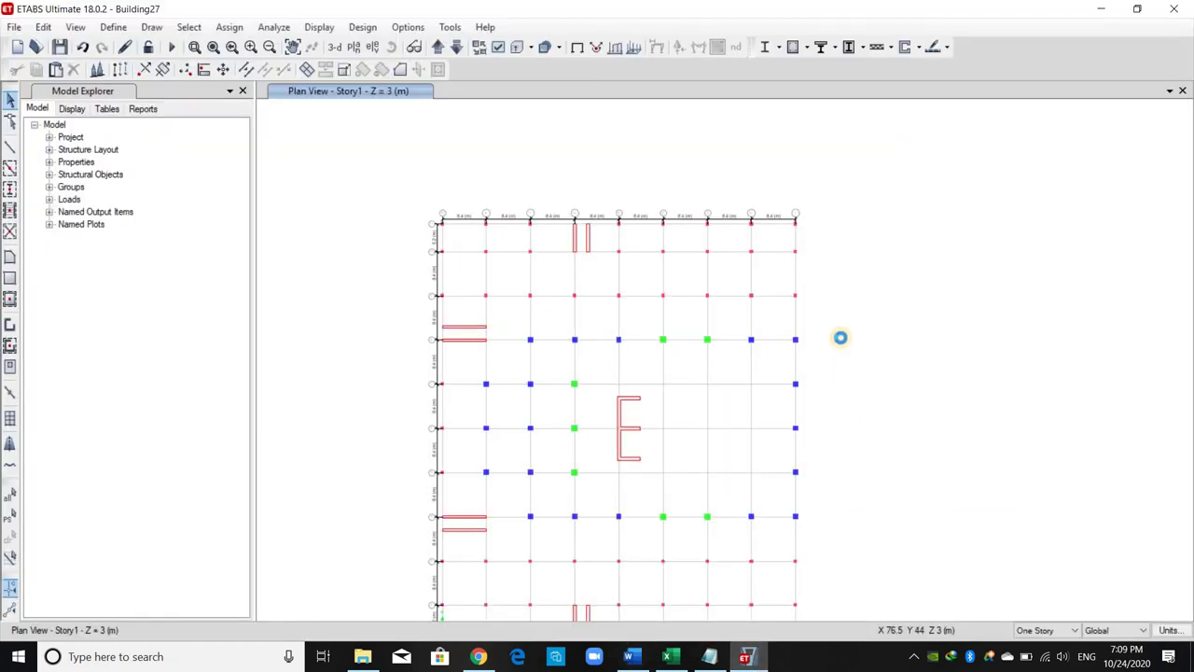
# Step: Add a new Cartesian grid system named Corewalls with the default labels, line counts and spacings
pyautogui.rightClick(823, 274)
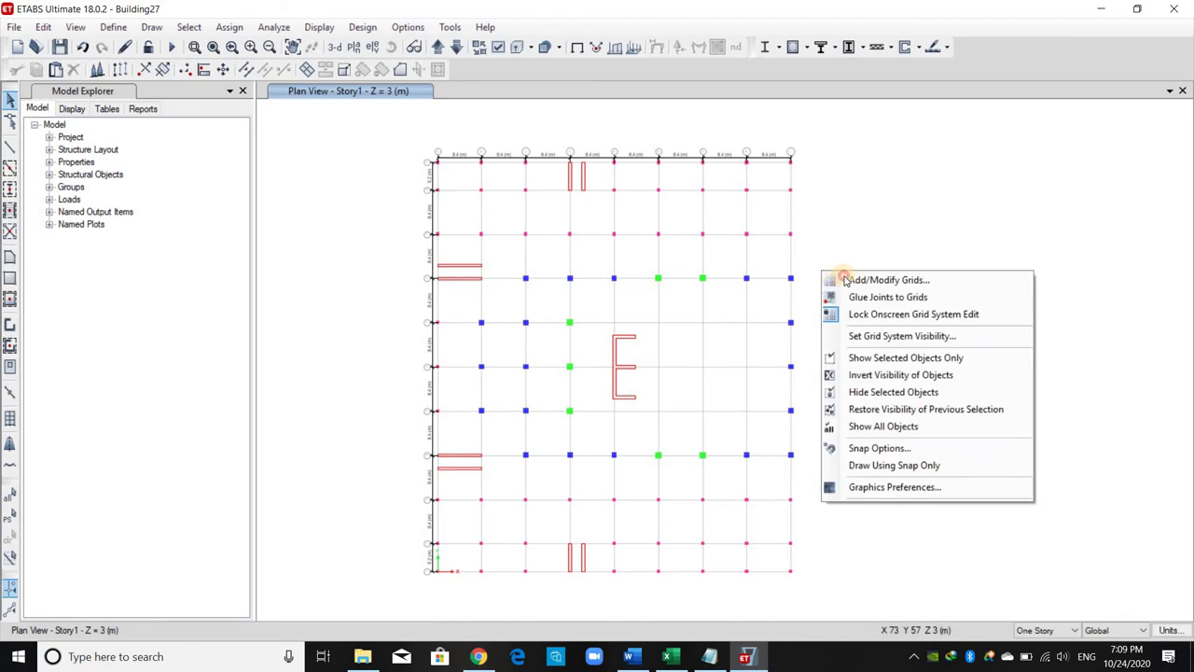
pyautogui.click(849, 280)
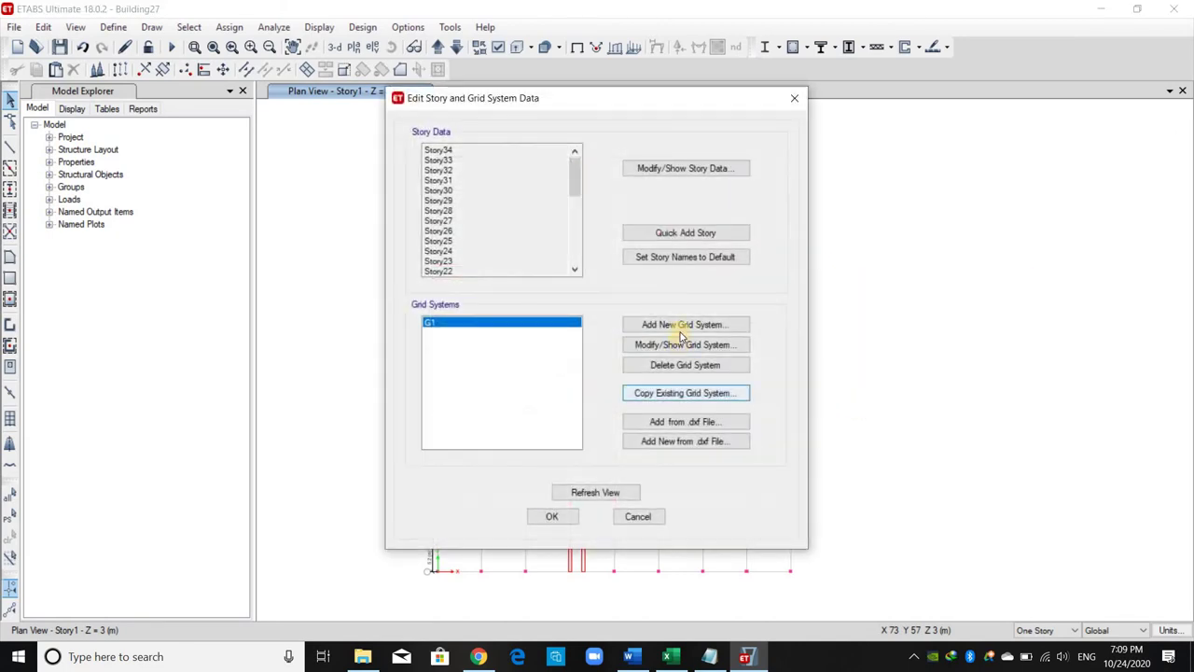
pyautogui.click(681, 325)
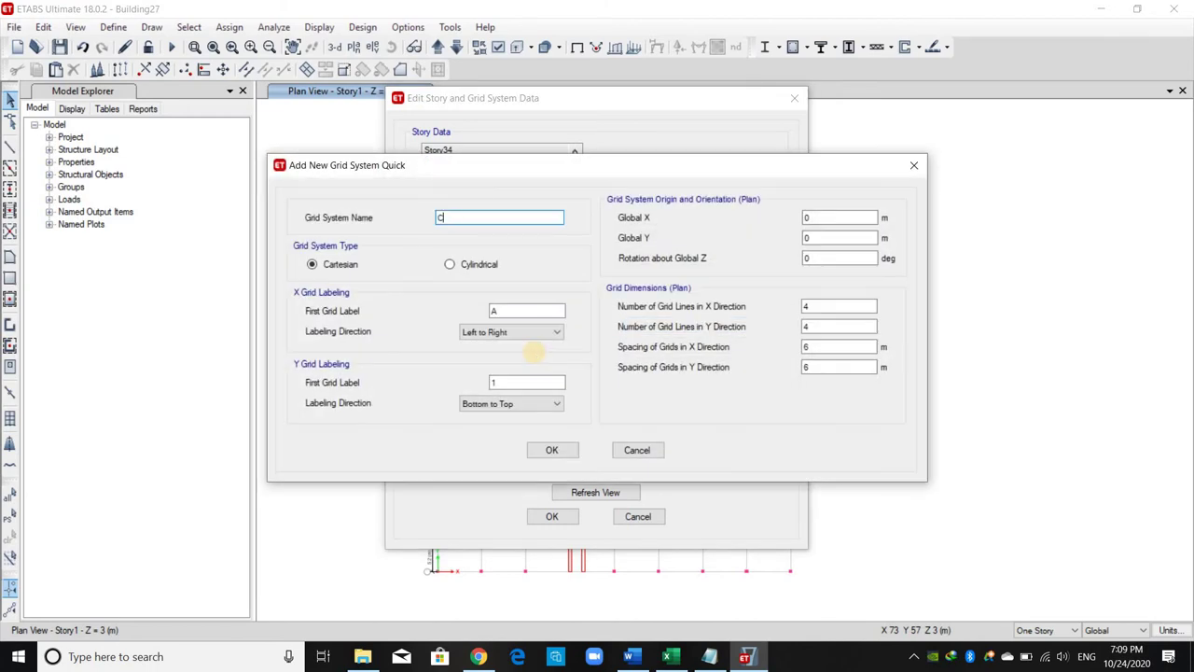
pyautogui.click(548, 451)
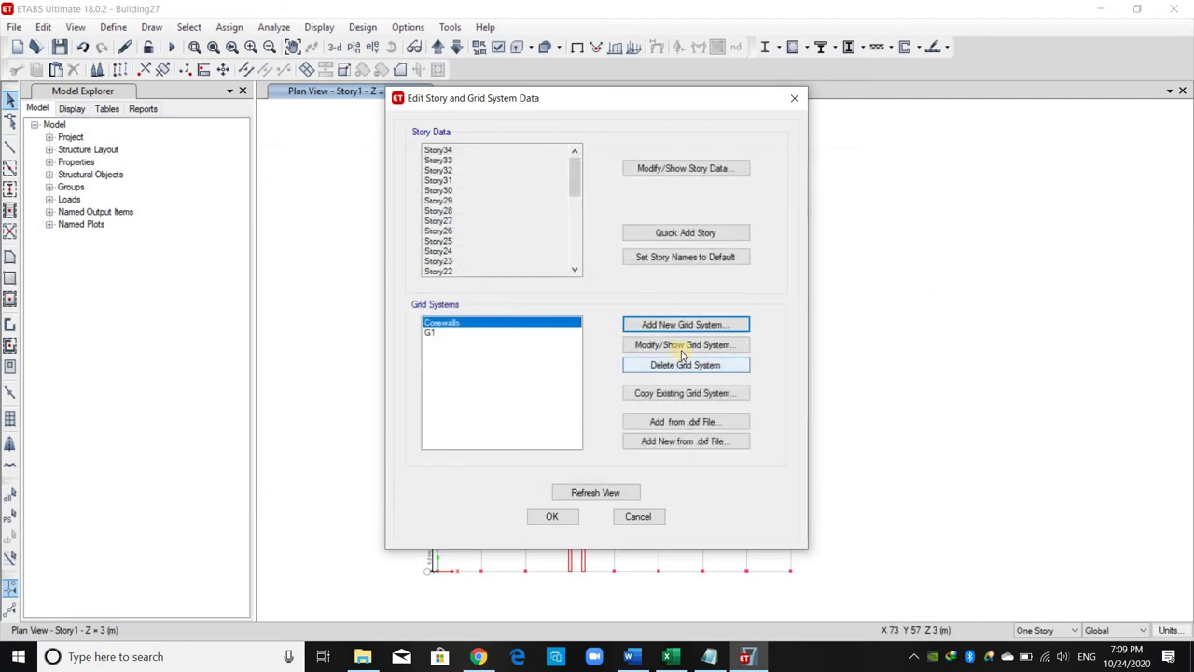
# Step: Open the Corewalls grid system for modification and set the X ordinate of grid A to 33.6 m
pyautogui.click(491, 328)
pyautogui.click(689, 347)
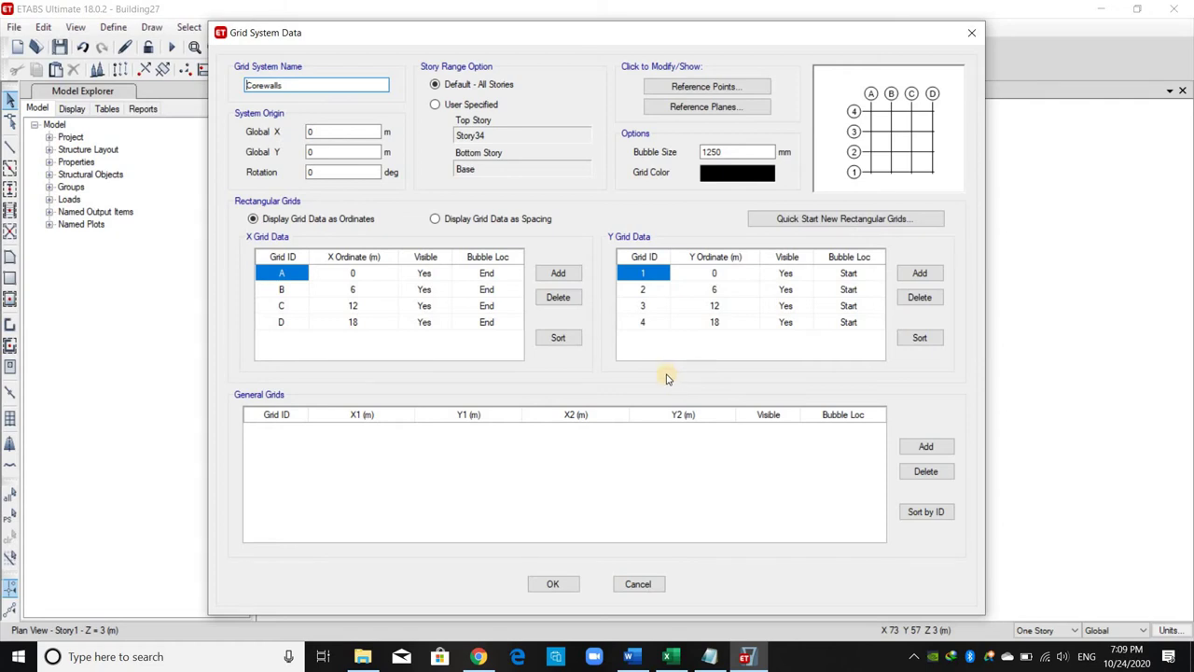
pyautogui.click(376, 280)
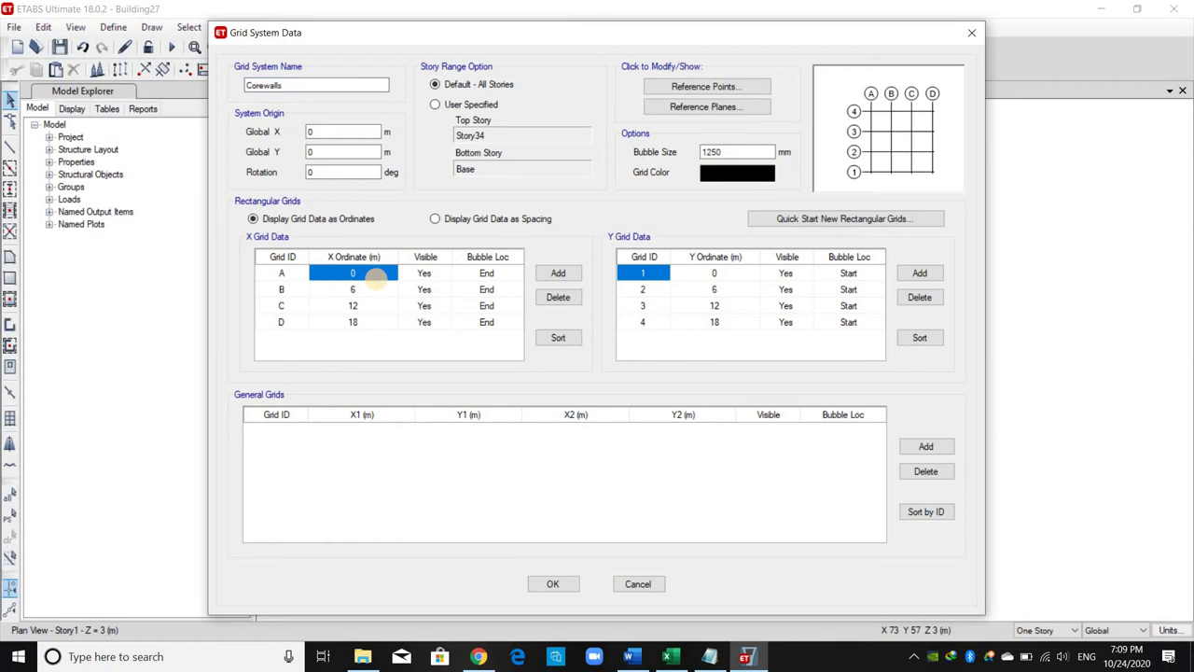
pyautogui.write('33.6')
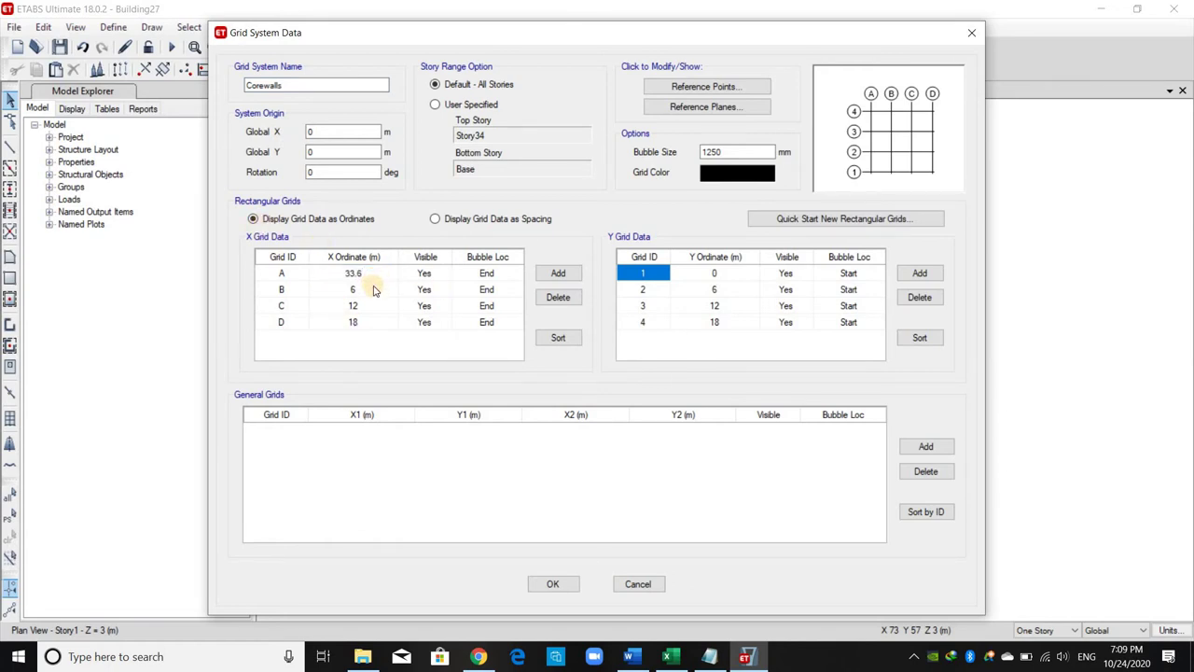
pyautogui.press('Return')
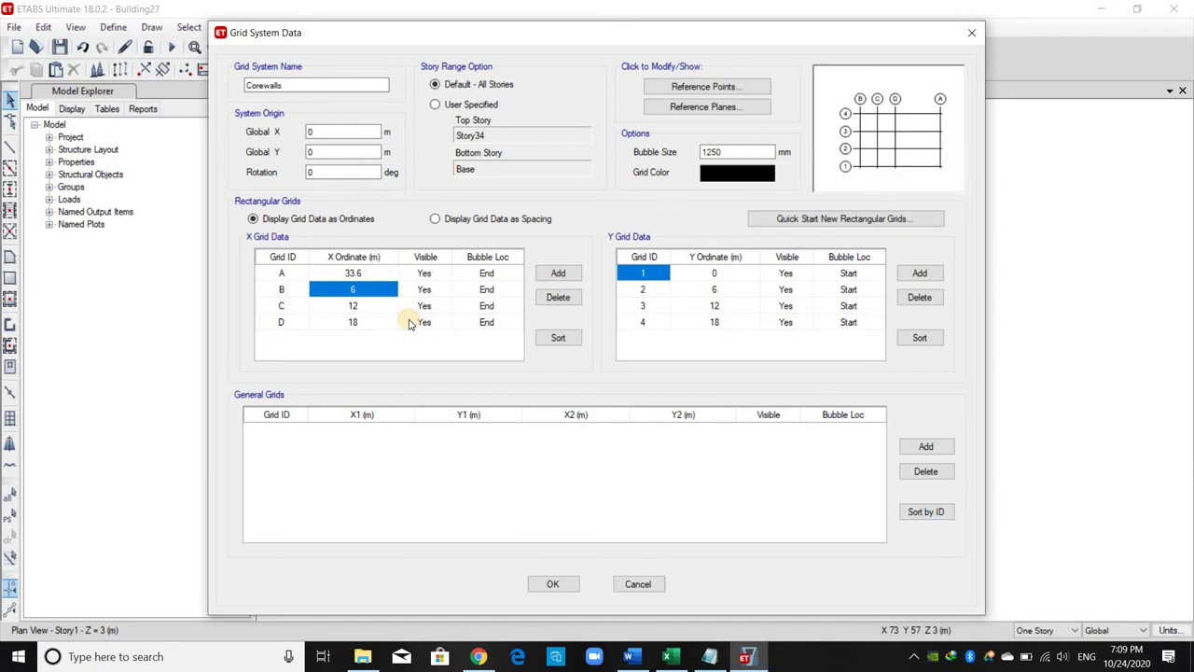
# Step: Set the X ordinates of Corewalls grids B, C and D to 36.45, 42 and 44.7 m
pyautogui.write('36')
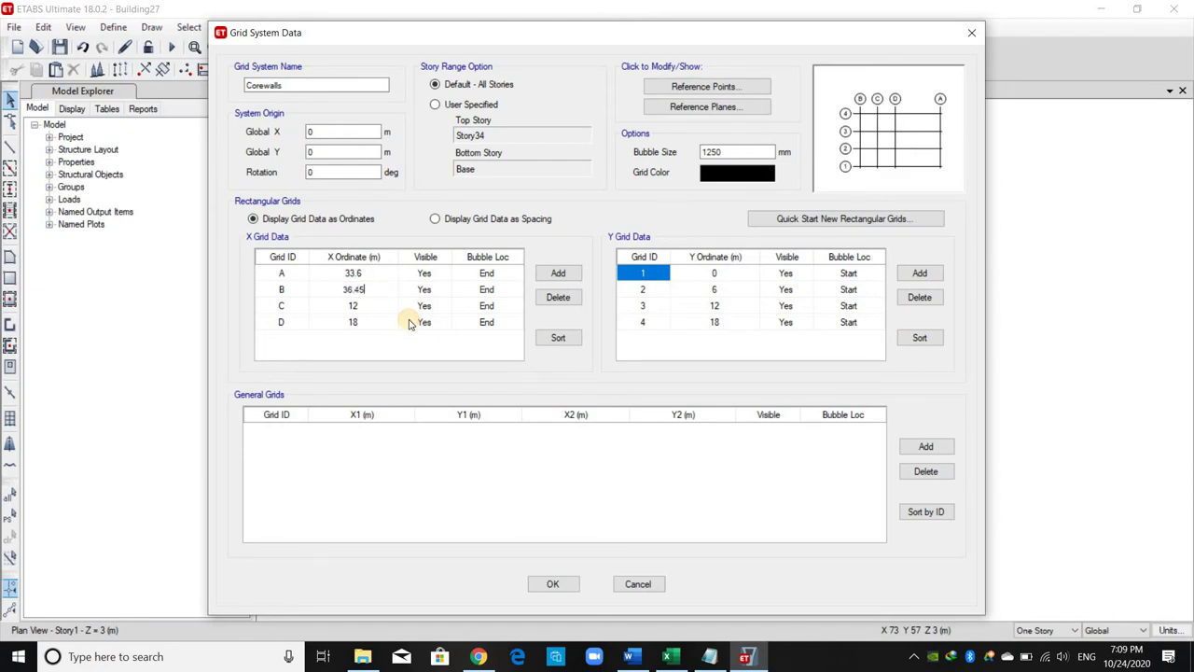
pyautogui.write('.45')
pyautogui.press('Return')
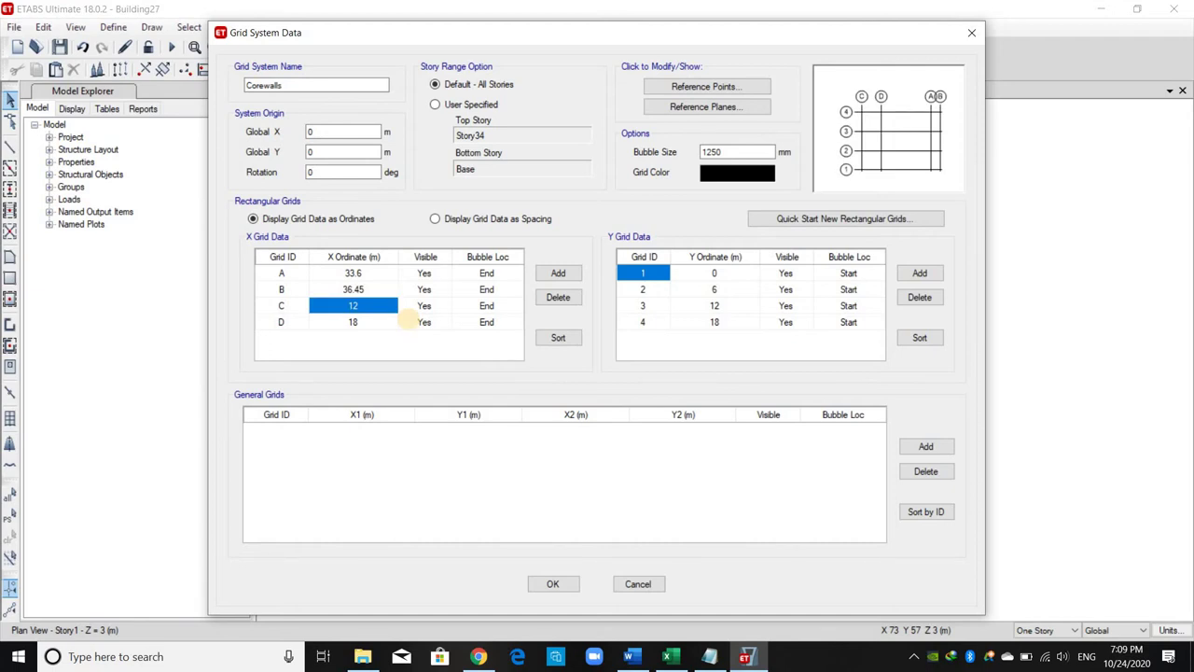
pyautogui.write('42')
pyautogui.press('Return')
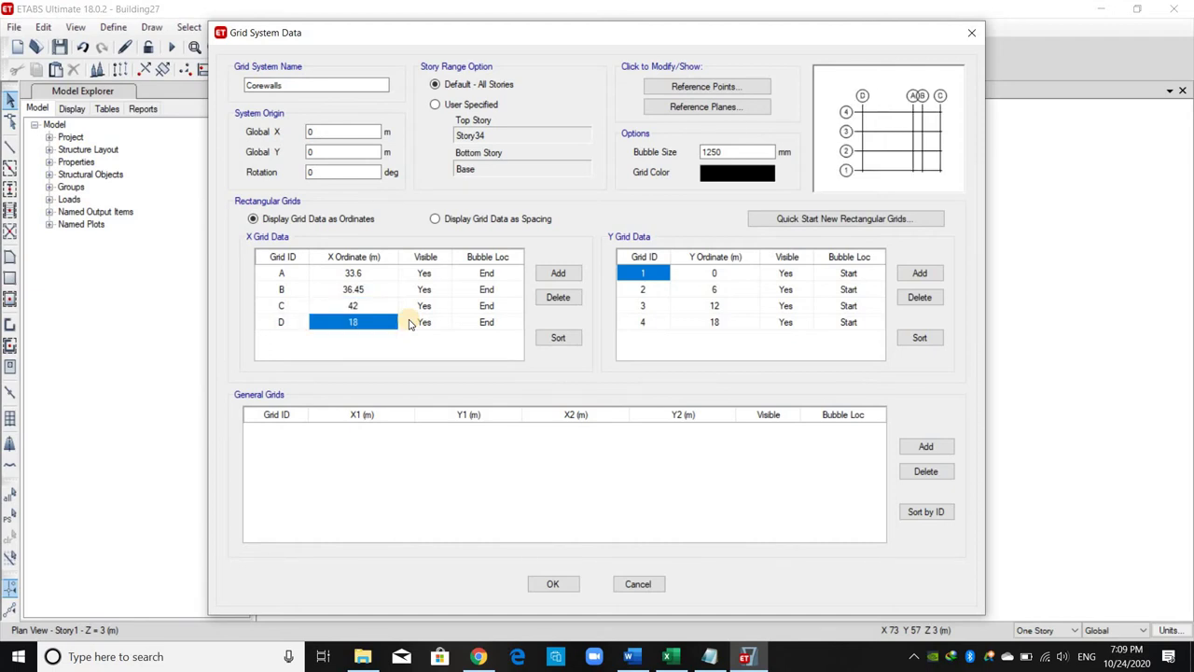
pyautogui.write('44.7')
pyautogui.press('Return')
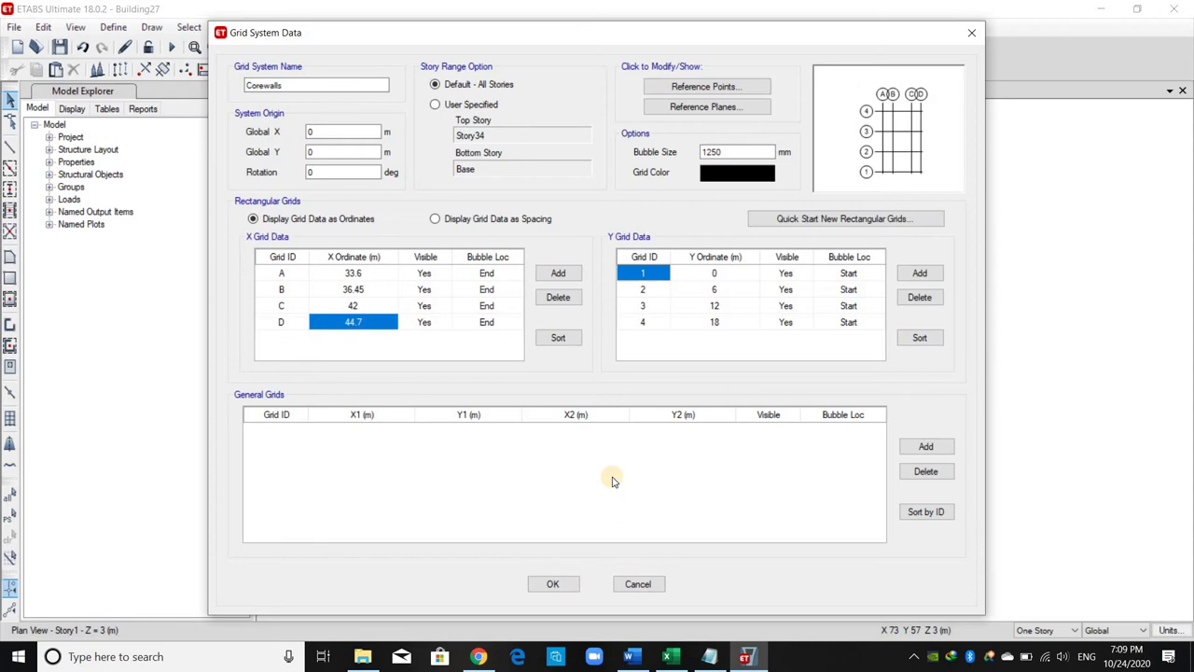
# Step: Add X grids E and F to the Corewalls system, with E at 47.4 m and F at 50.4 m
pyautogui.click(565, 275)
pyautogui.click(562, 275)
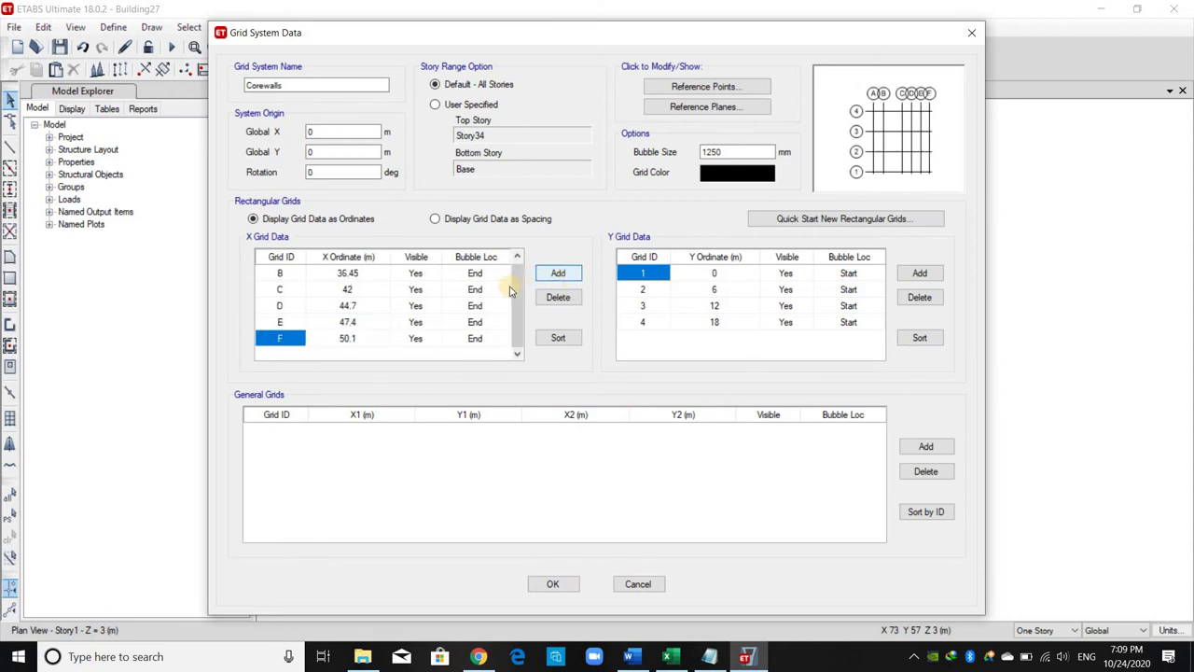
pyautogui.doubleClick(369, 339)
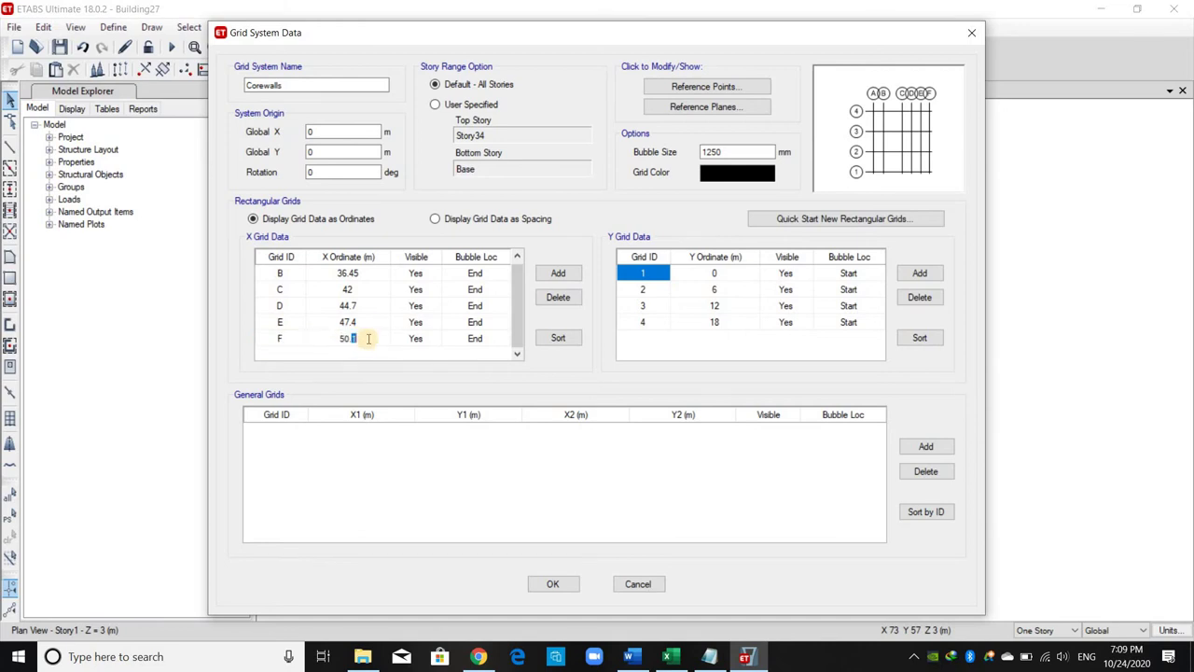
pyautogui.write('4')
pyautogui.click(555, 280)
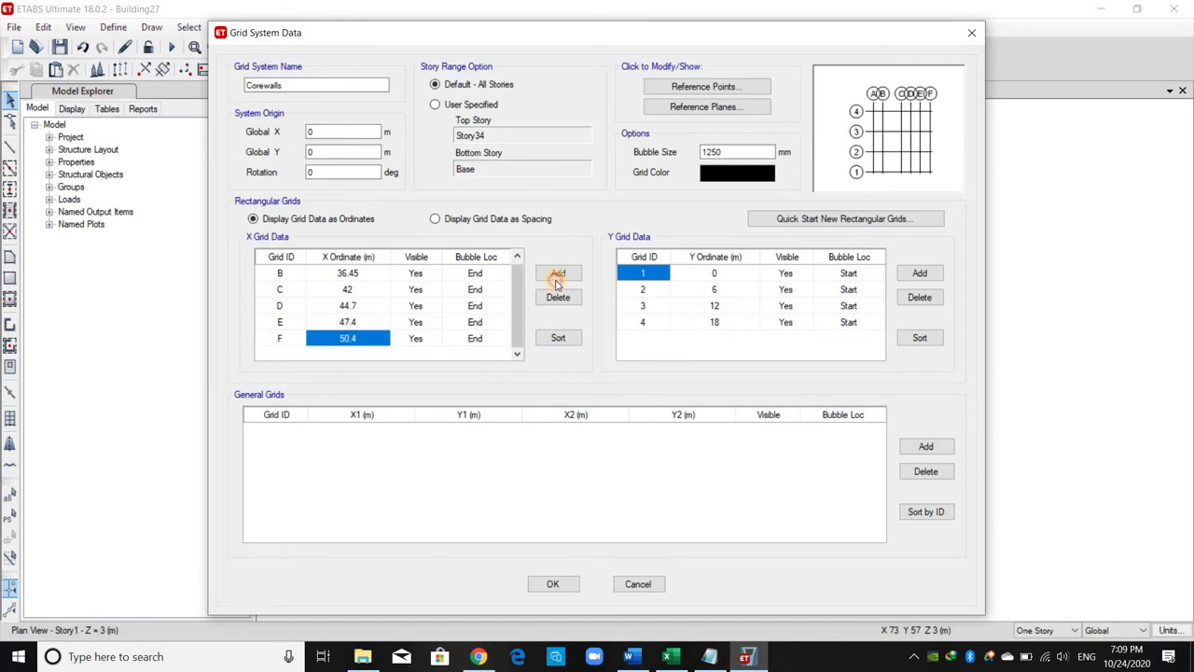
# Step: Add X grids G and H to the Corewalls system, with G at 53.1 m and H at 55.8 m
pyautogui.click(557, 280)
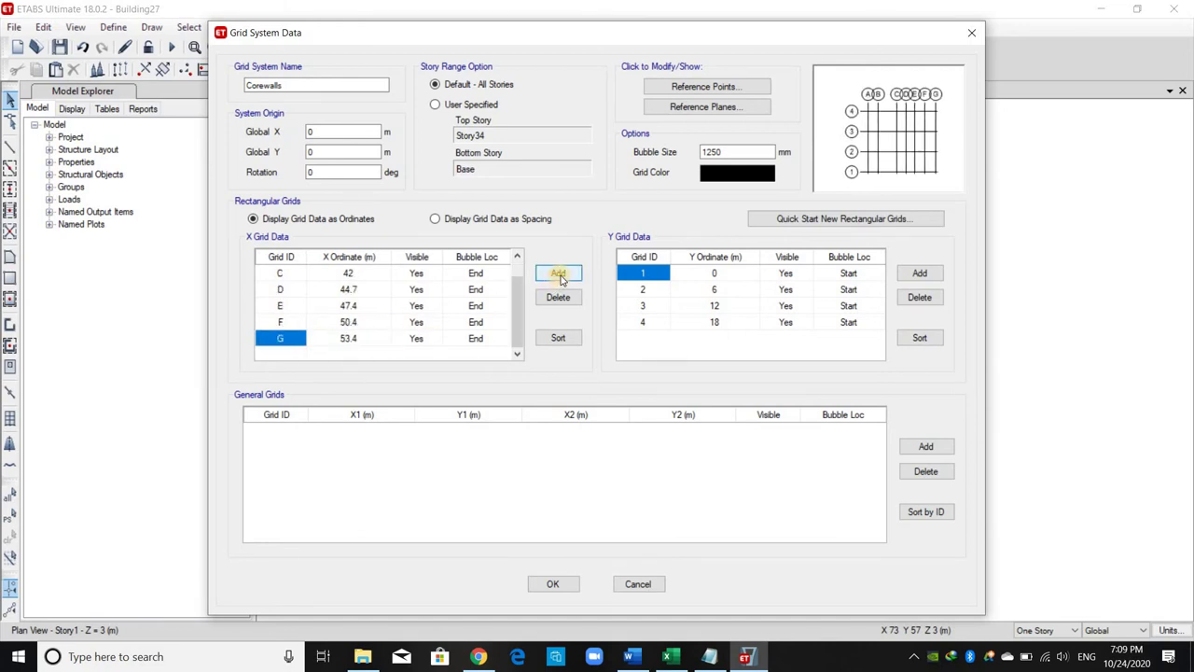
pyautogui.click(361, 333)
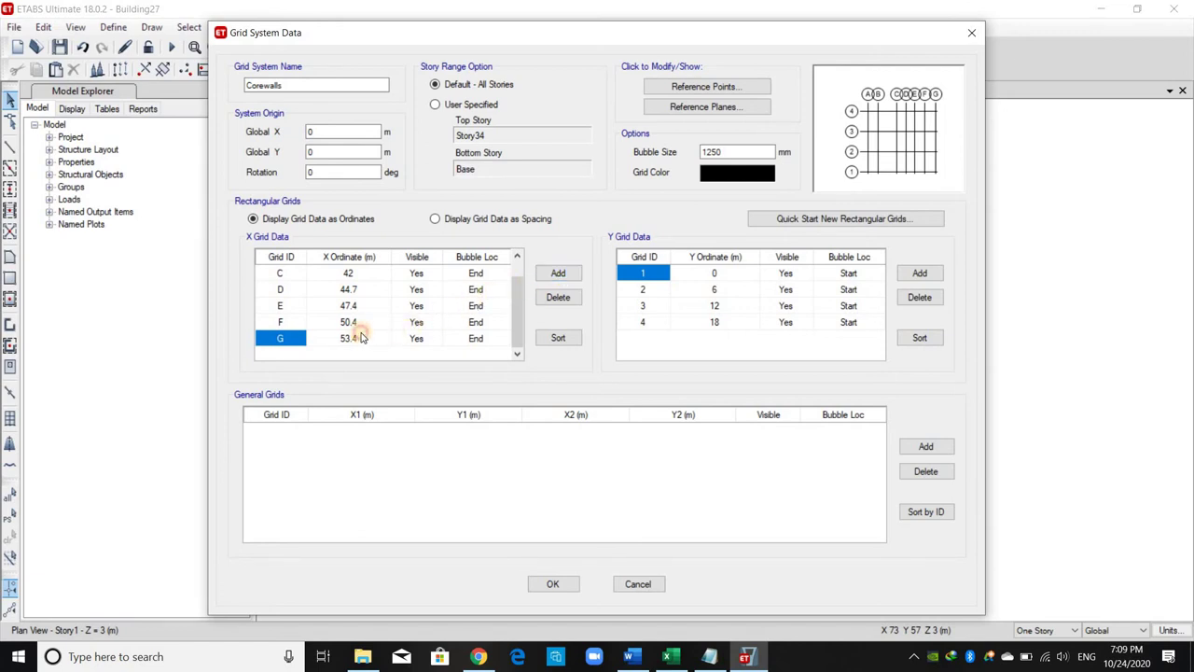
pyautogui.click(350, 337)
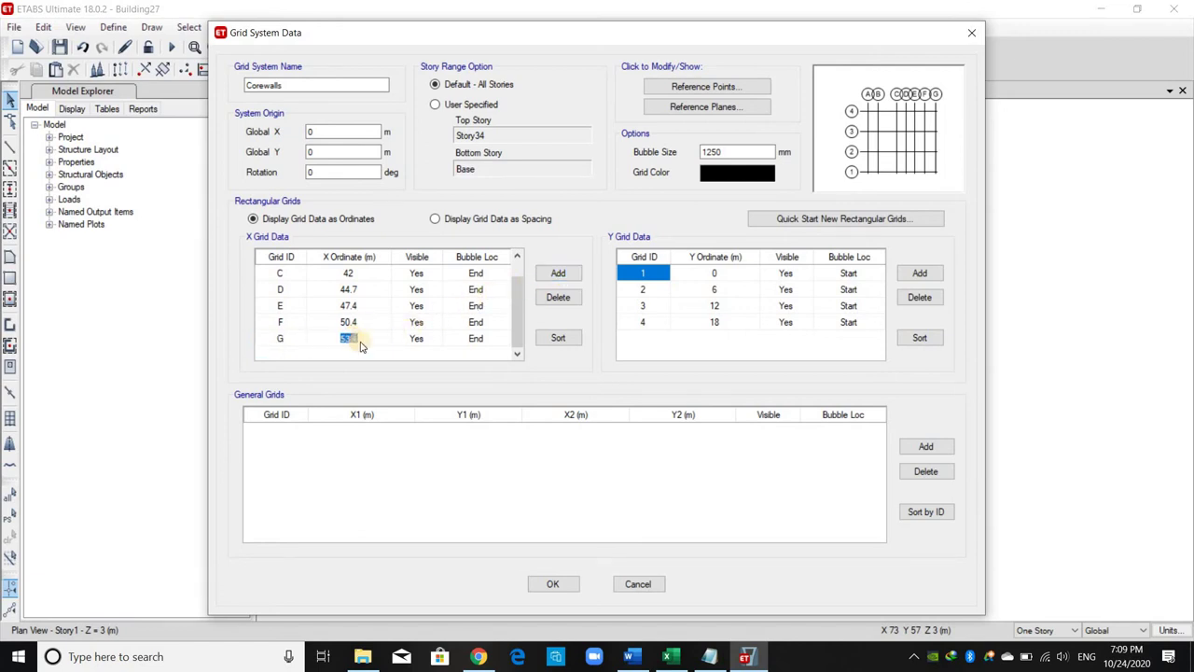
pyautogui.write('53.1')
pyautogui.click(377, 322)
pyautogui.click(557, 272)
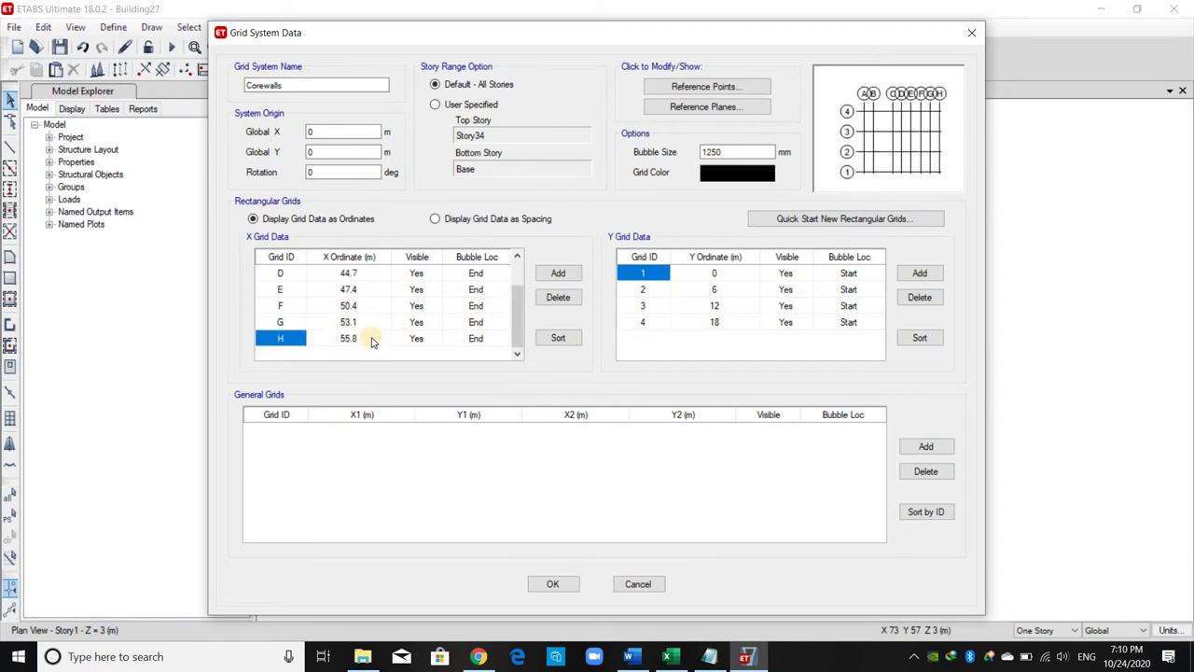
pyautogui.click(376, 333)
# Step: Set the X ordinate of Corewalls grid B to 33.6+4, i.e. 37.6 m
pyautogui.scroll(1, 364, 284)
pyautogui.click(371, 278)
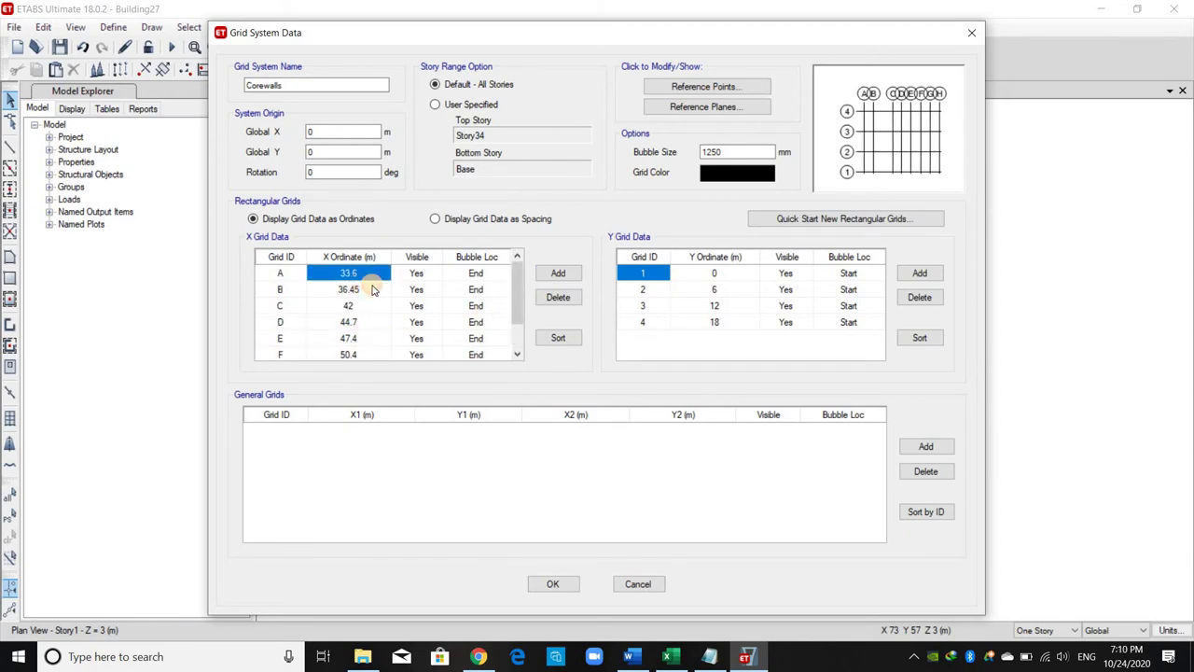
pyautogui.click(372, 290)
pyautogui.write('33')
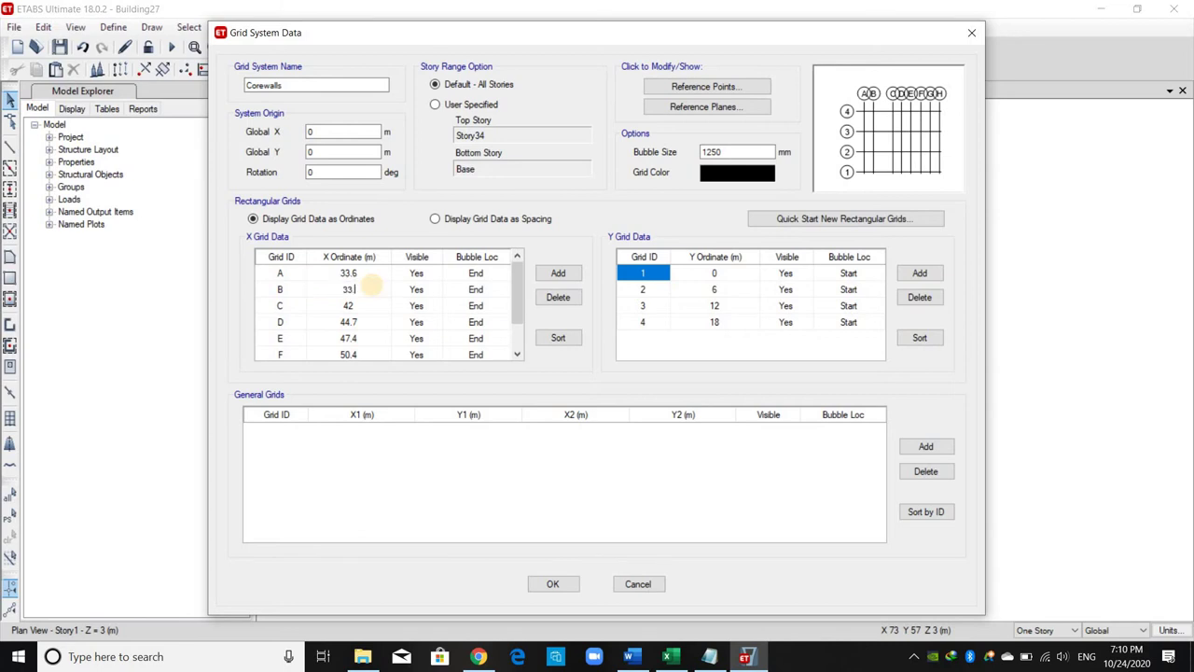
pyautogui.write('.6+4')
pyautogui.click(378, 305)
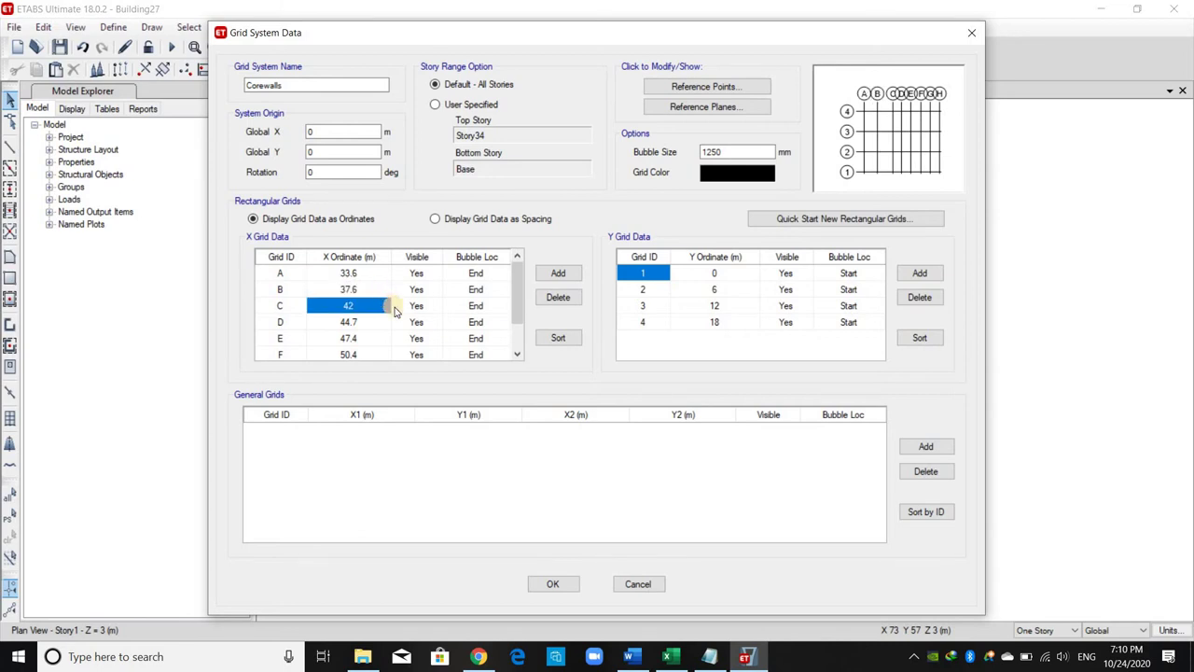
# Step: Set the Y ordinates of Corewalls grids 1, 2 and 3 to 33.05, 38.8 and 44.55 m
pyautogui.click(716, 273)
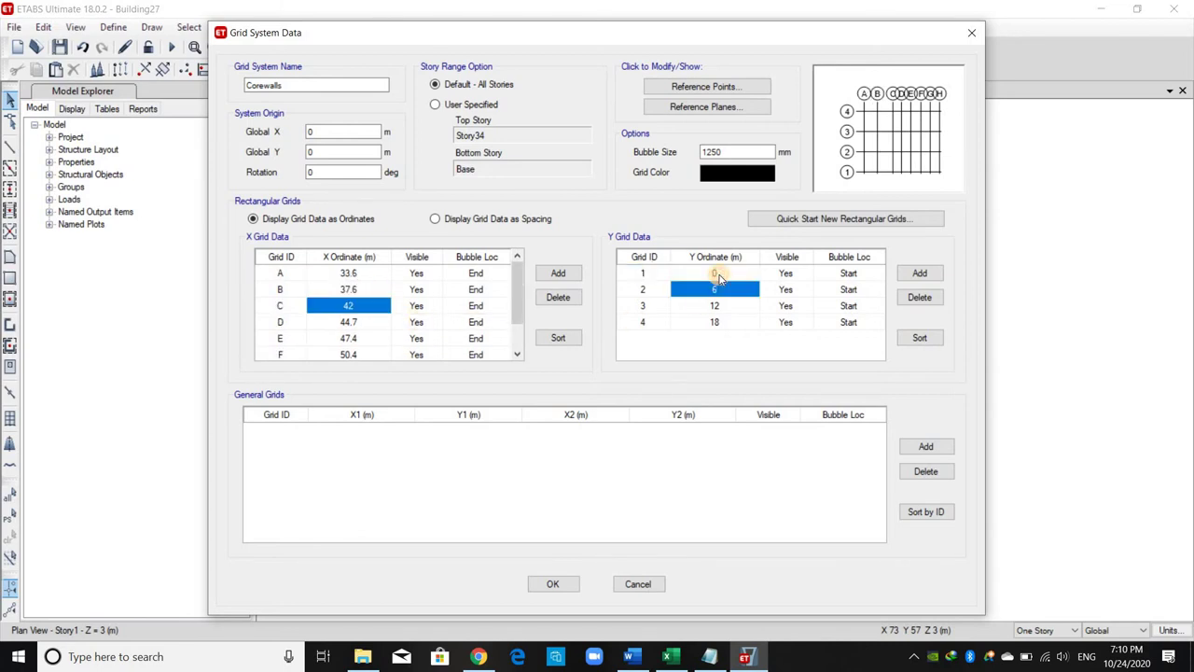
pyautogui.write('33.05')
pyautogui.press('Return')
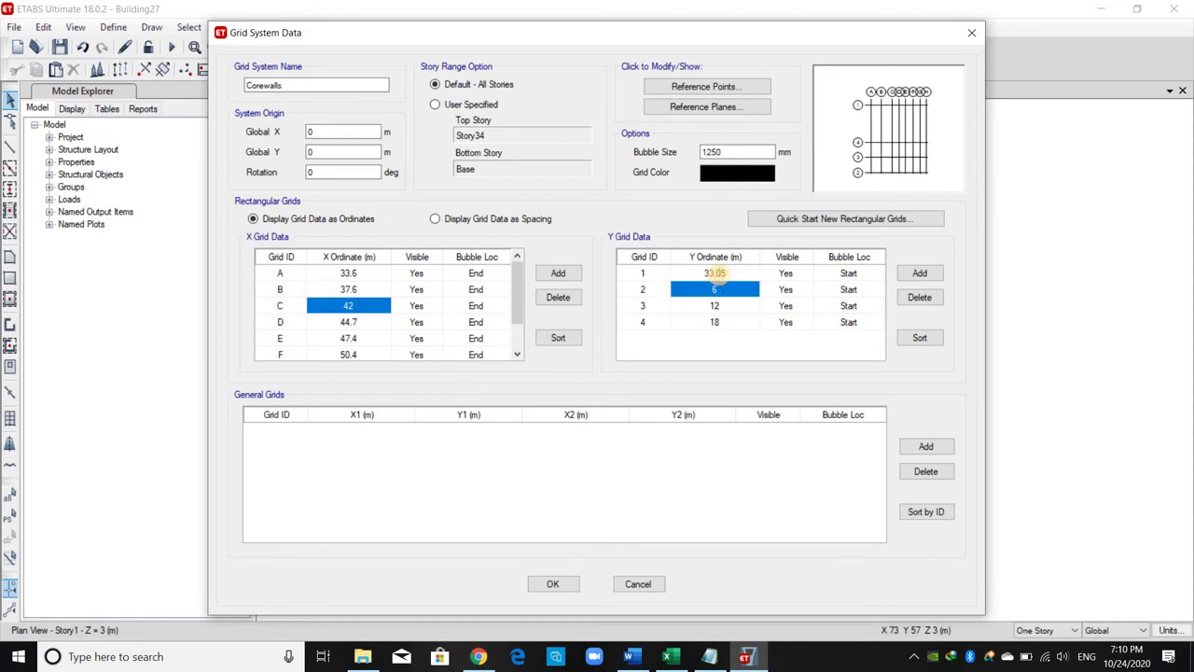
pyautogui.write('38.8')
pyautogui.press('Return')
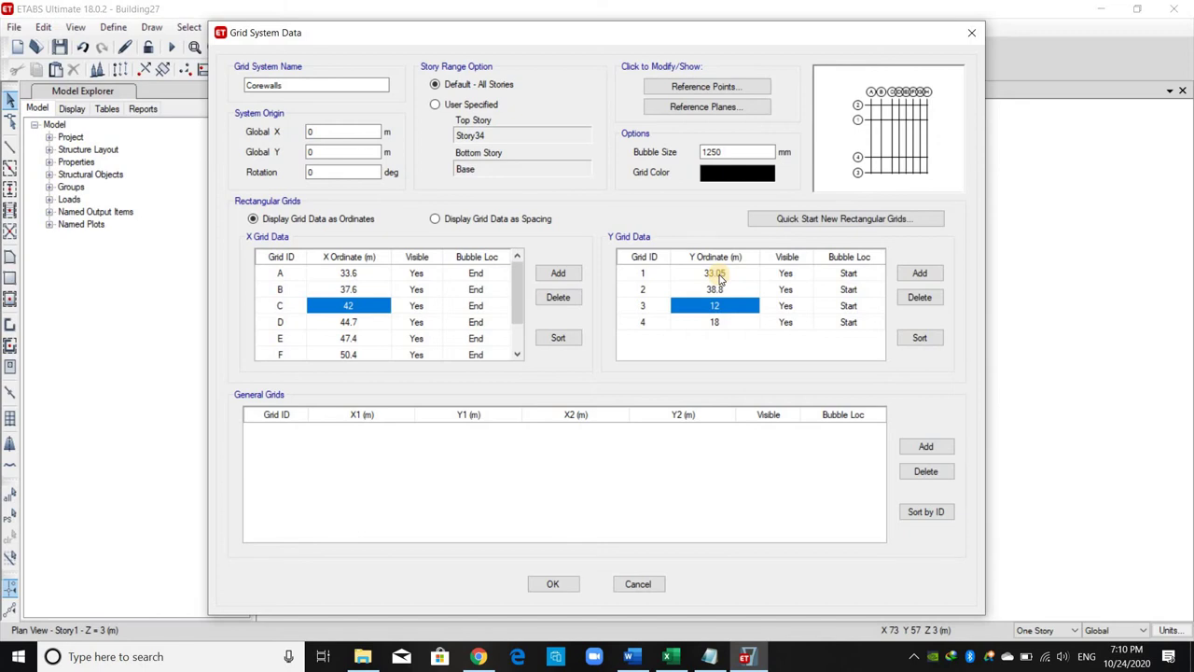
pyautogui.write('44.55')
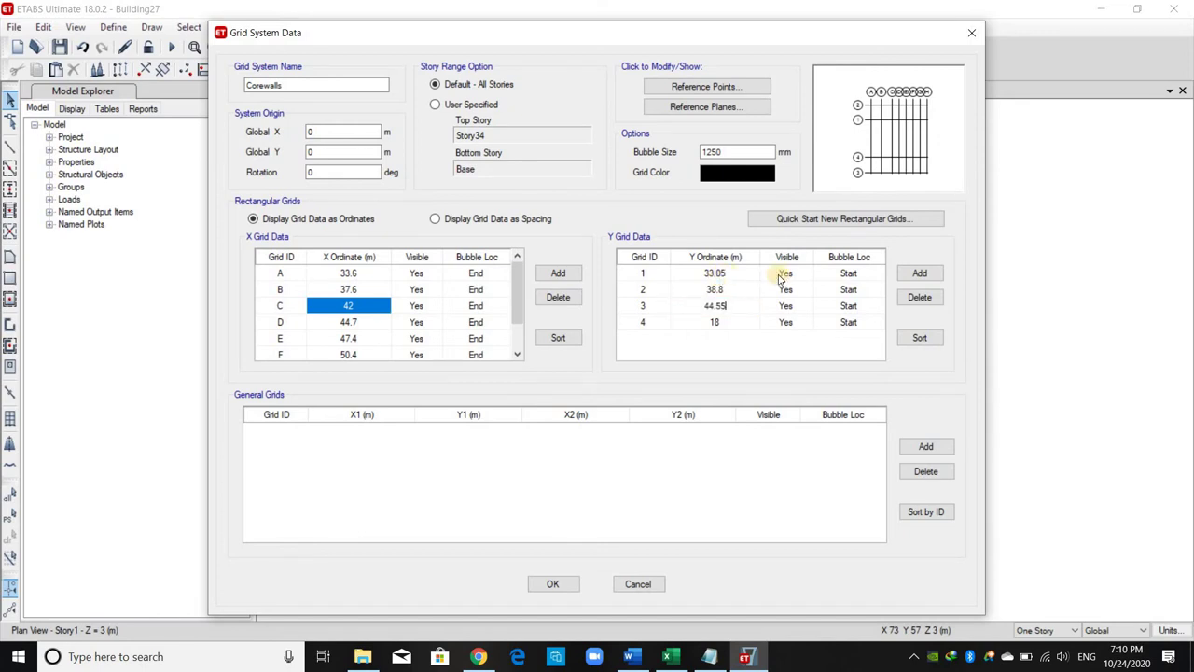
pyautogui.press('Return')
# Step: Delete Y grid 4 from the Corewalls system and apply the grid changes to the model
pyautogui.click(919, 297)
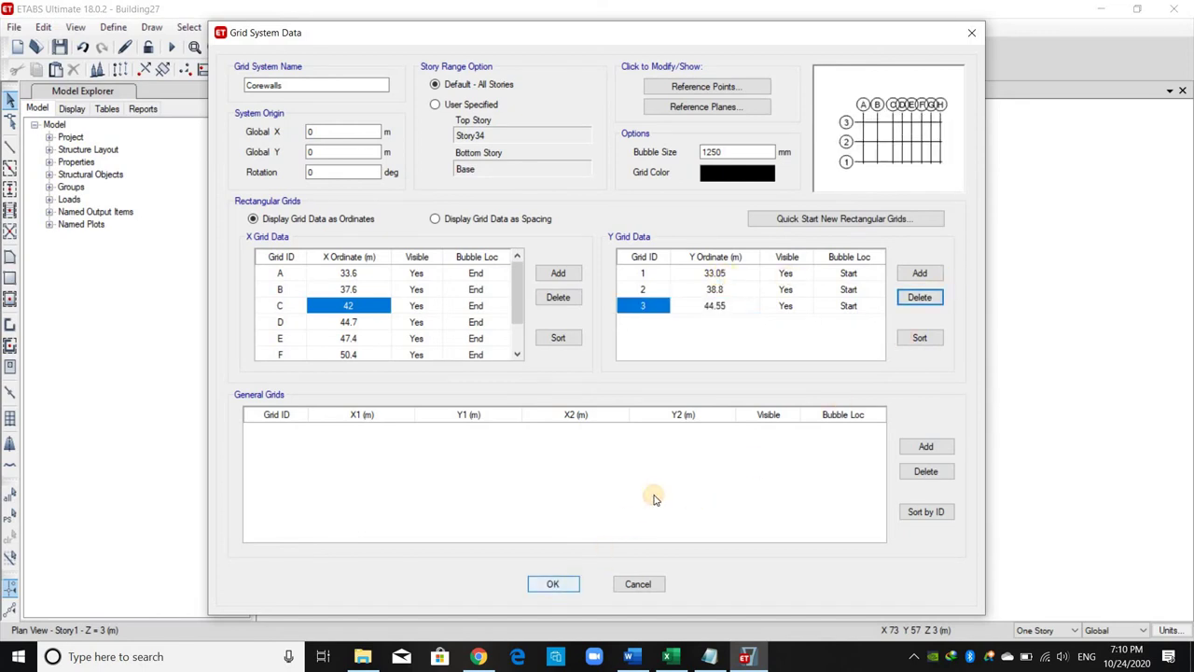
pyautogui.click(552, 583)
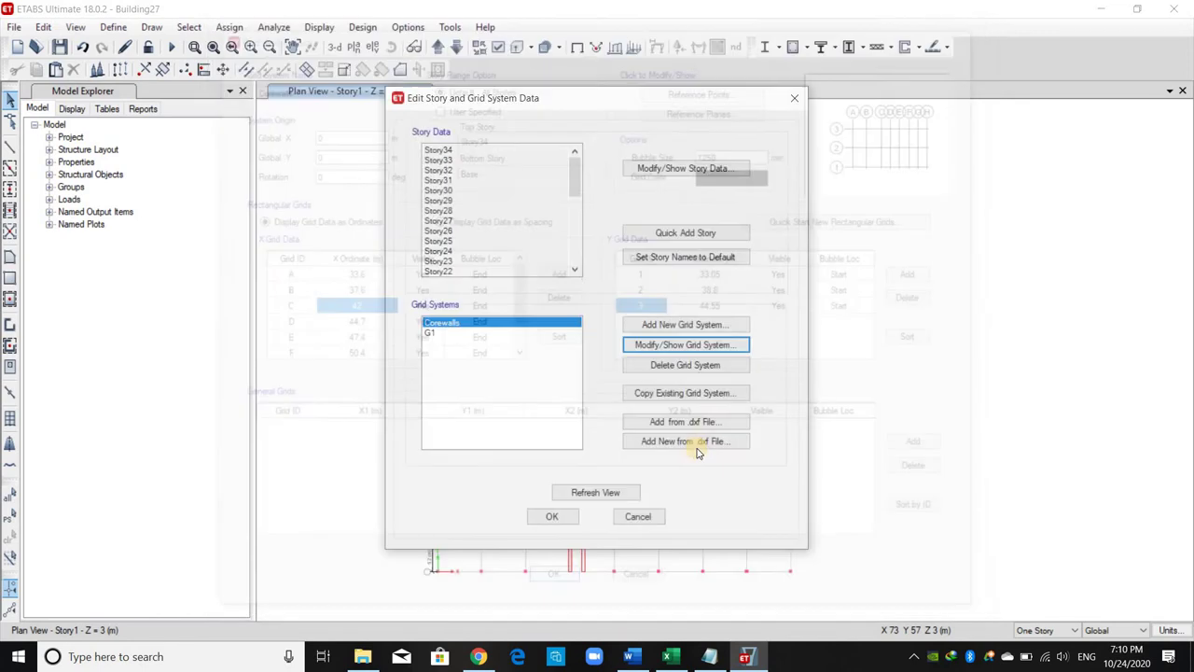
pyautogui.click(551, 516)
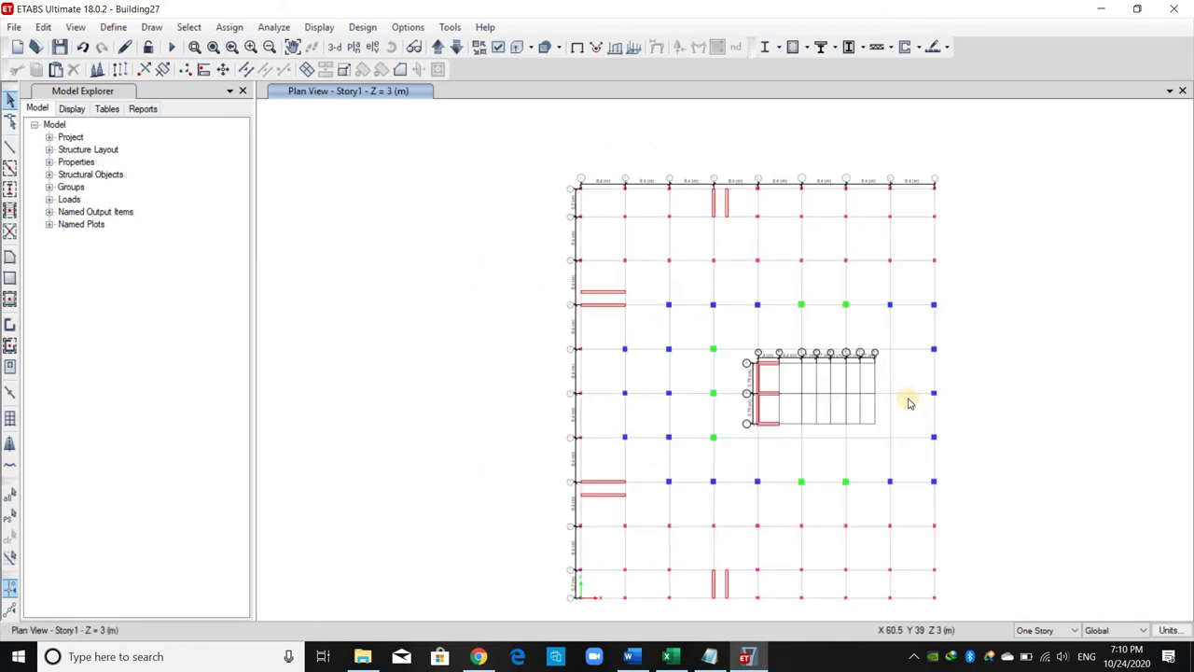
# Step: Hide grid system G1 in the Story1 plan view, leaving only Corewalls among the visible grid systems
pyautogui.scroll(3, 903, 398)
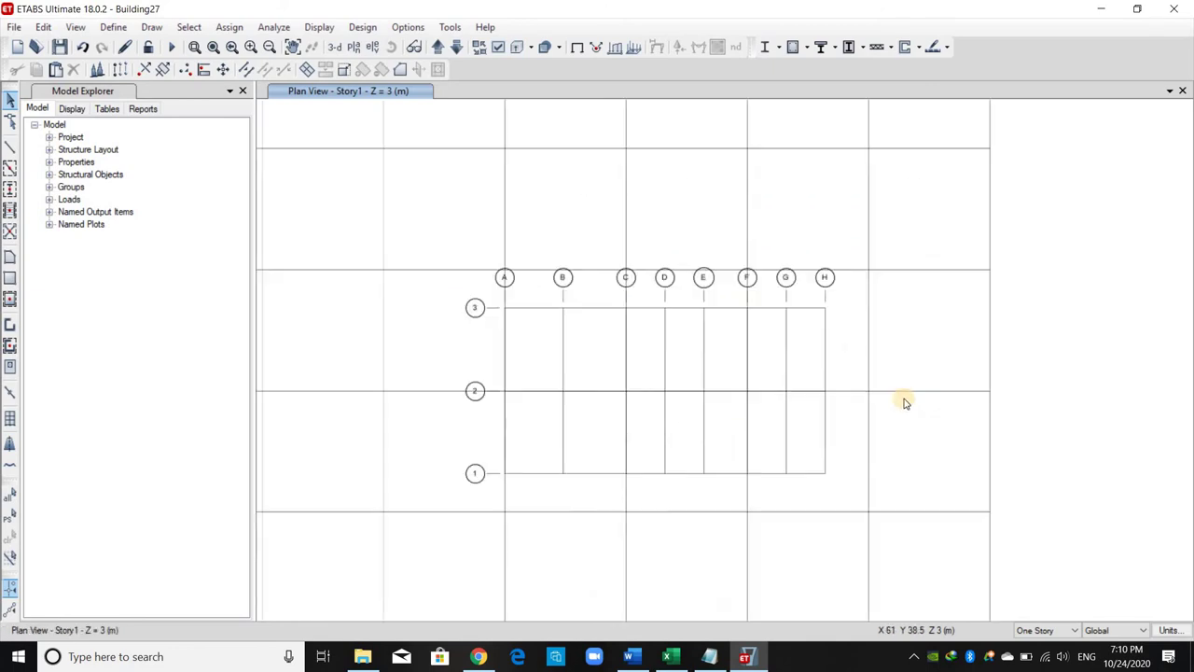
pyautogui.rightClick(1036, 237)
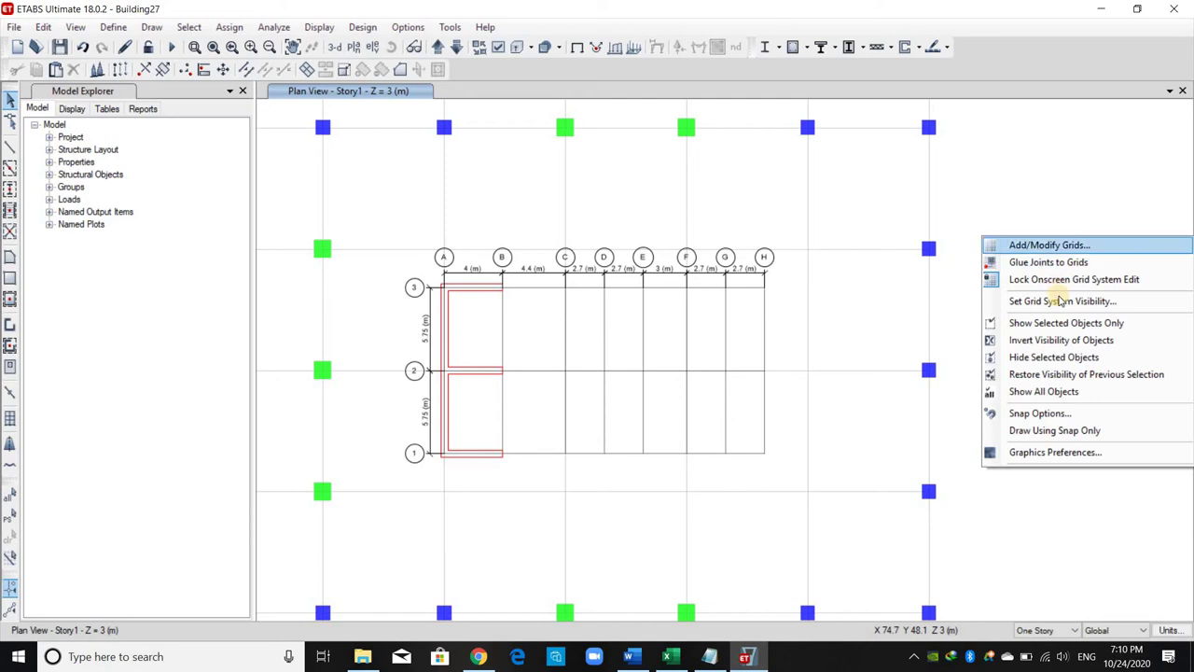
pyautogui.press('Return')
pyautogui.moveTo(648, 150); pyautogui.dragTo(230, 183)
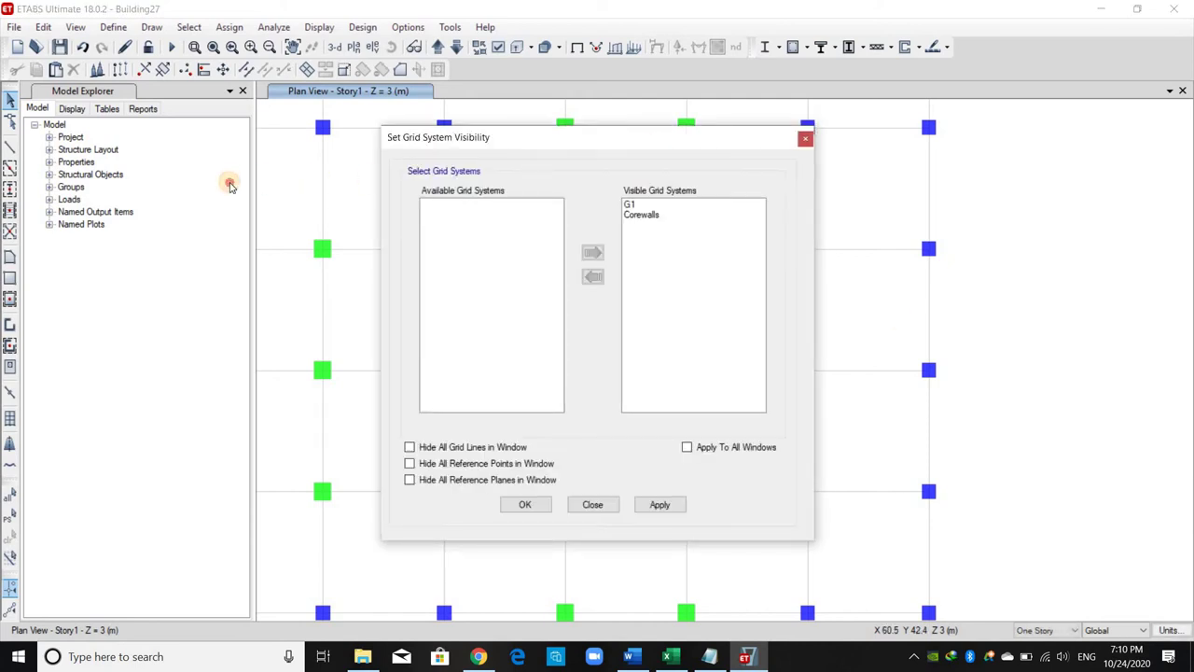
pyautogui.click(175, 315)
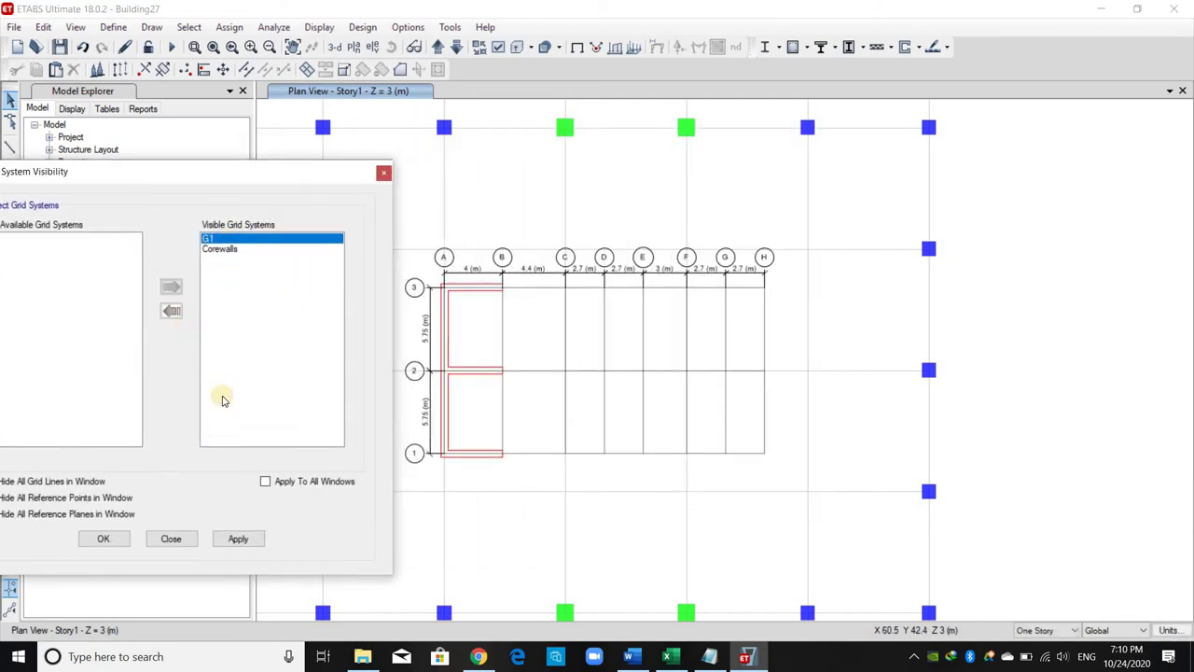
pyautogui.moveTo(207, 175); pyautogui.dragTo(269, 172)
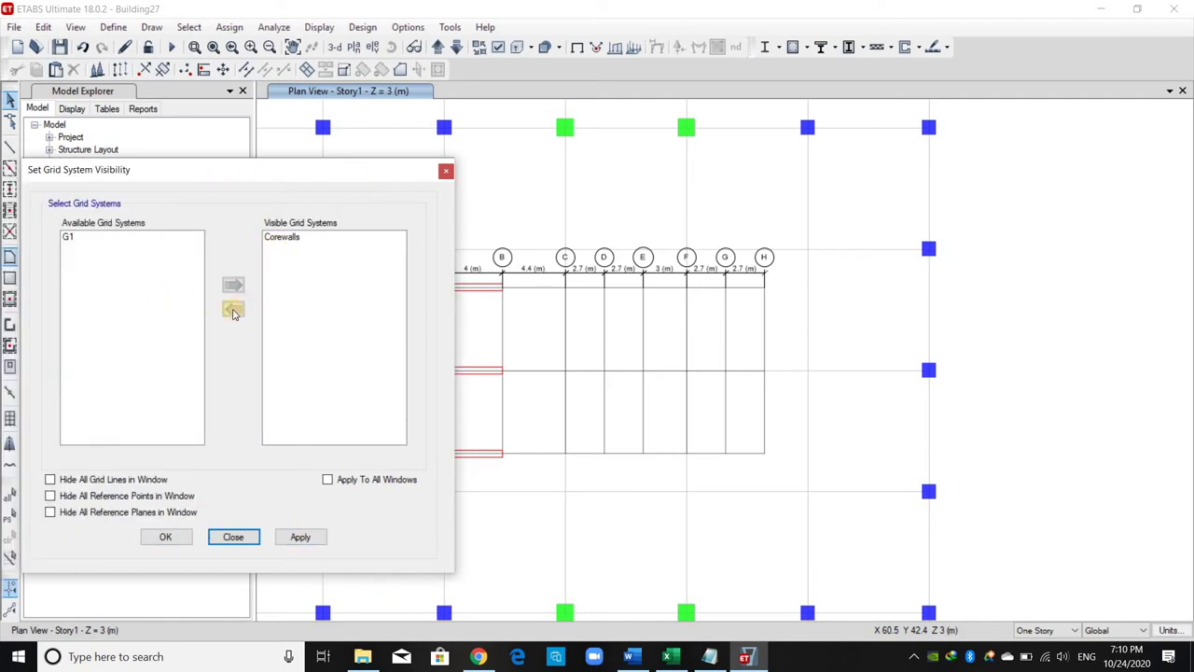
pyautogui.click(293, 537)
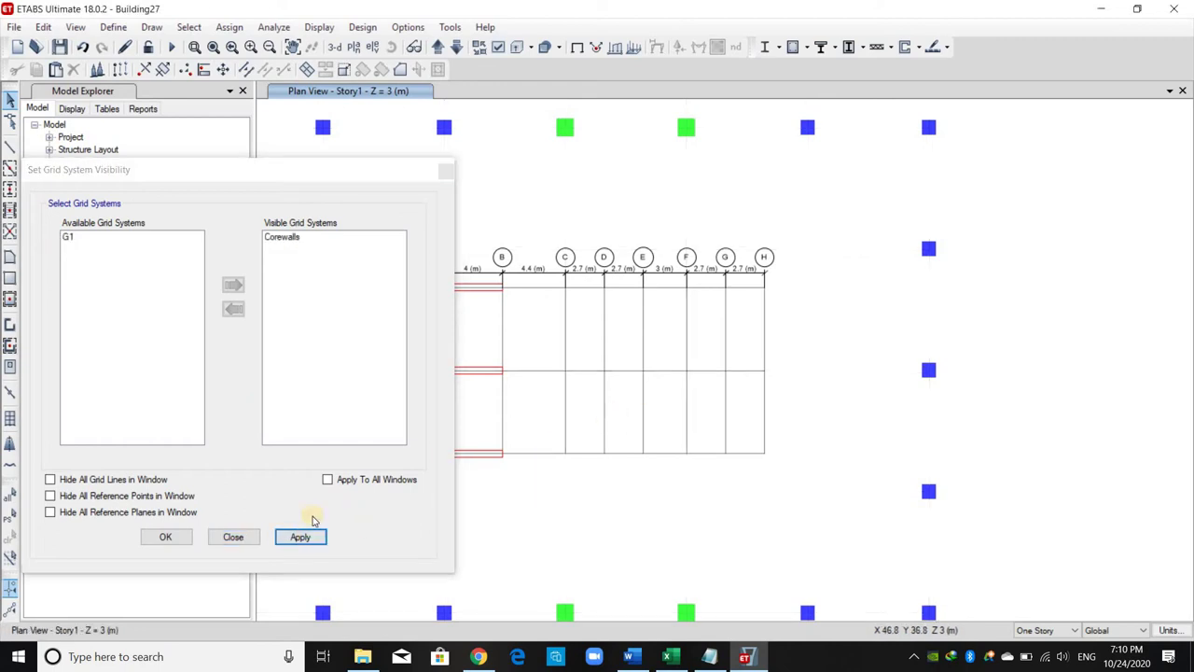
pyautogui.click(233, 536)
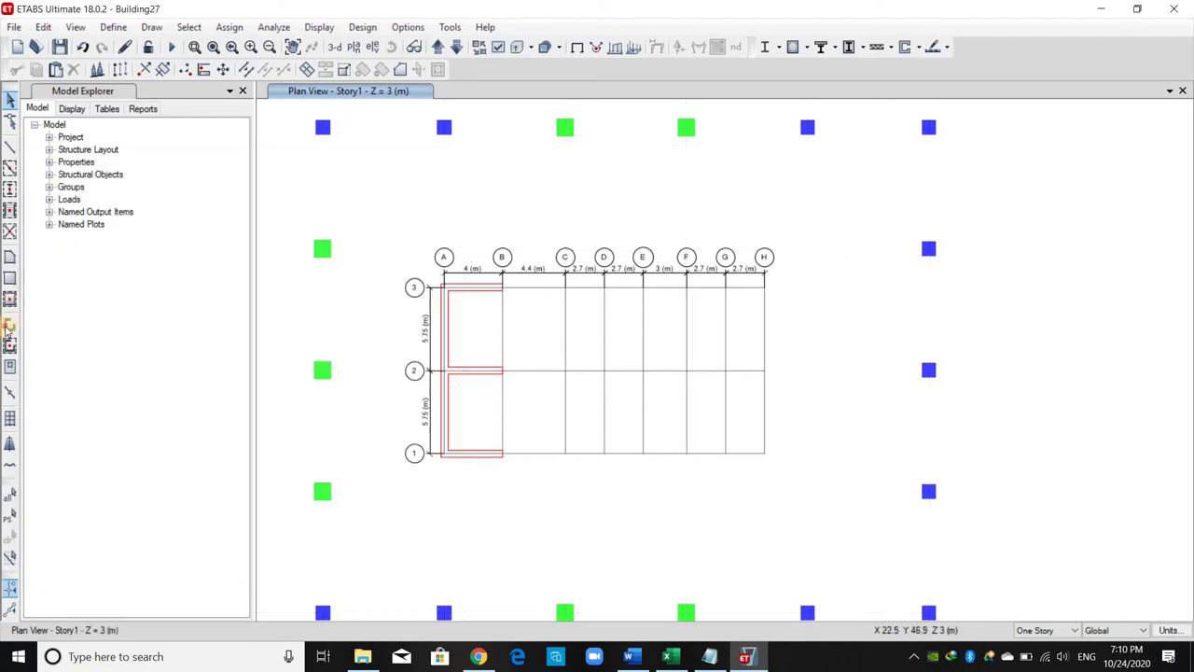
# Step: Draw Wall 50 pier segments along Corewalls grid 3 from C to D and from D to E
pyautogui.click(8, 325)
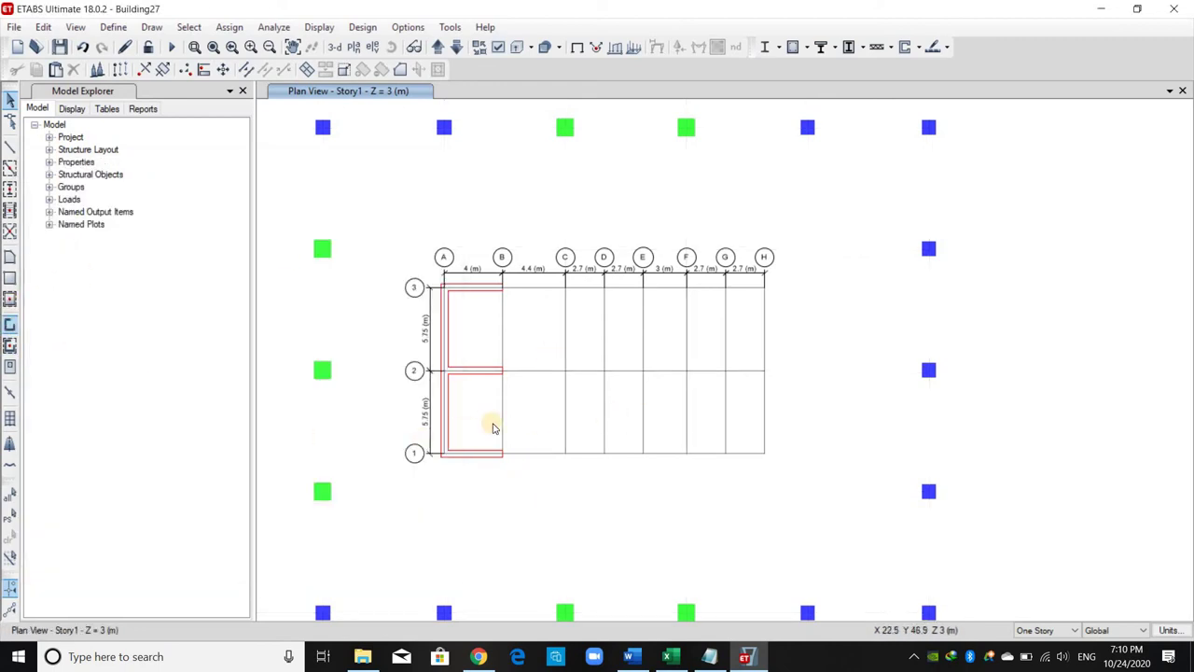
pyautogui.click(567, 288)
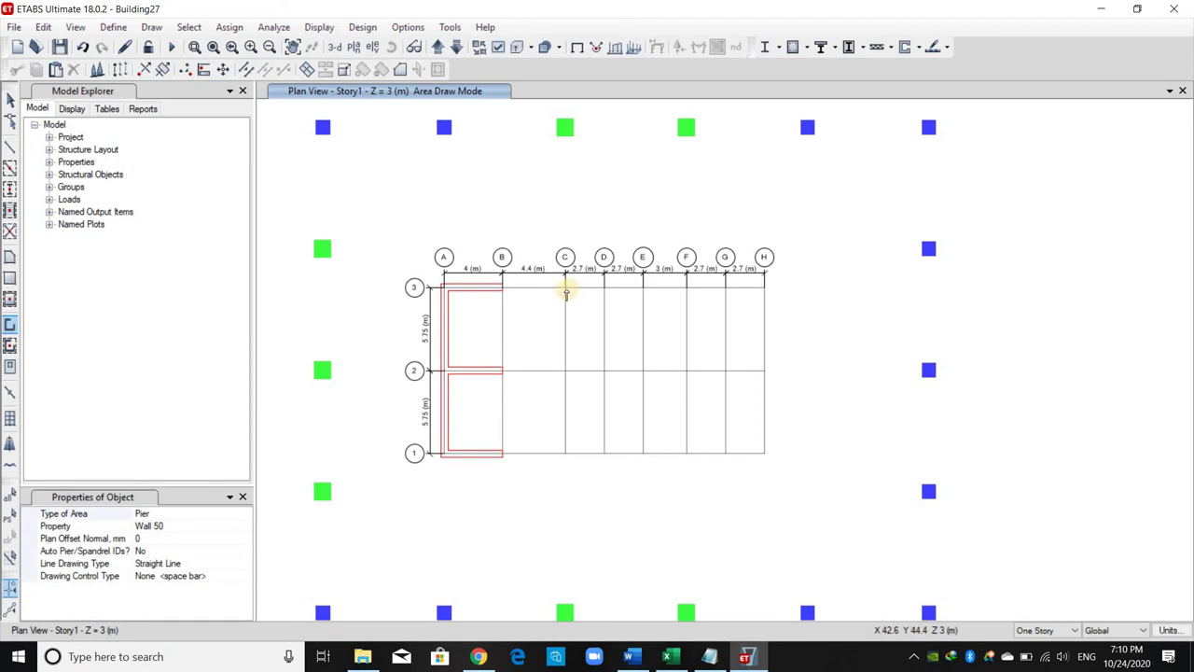
pyautogui.click(609, 316)
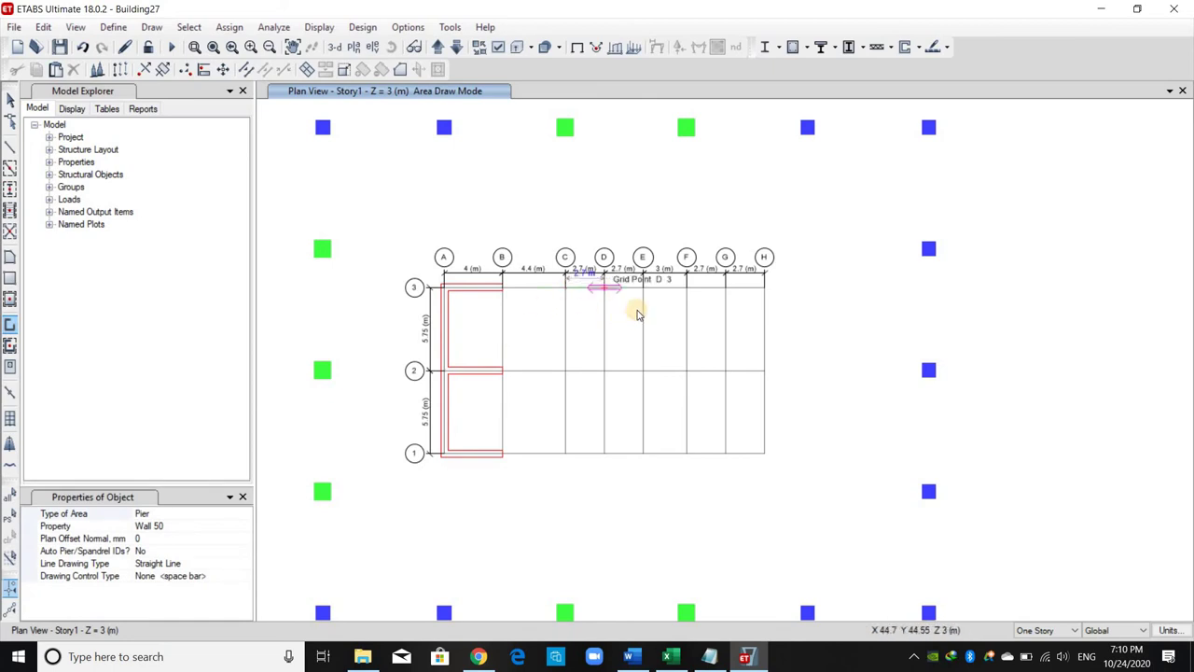
pyautogui.rightClick(637, 316)
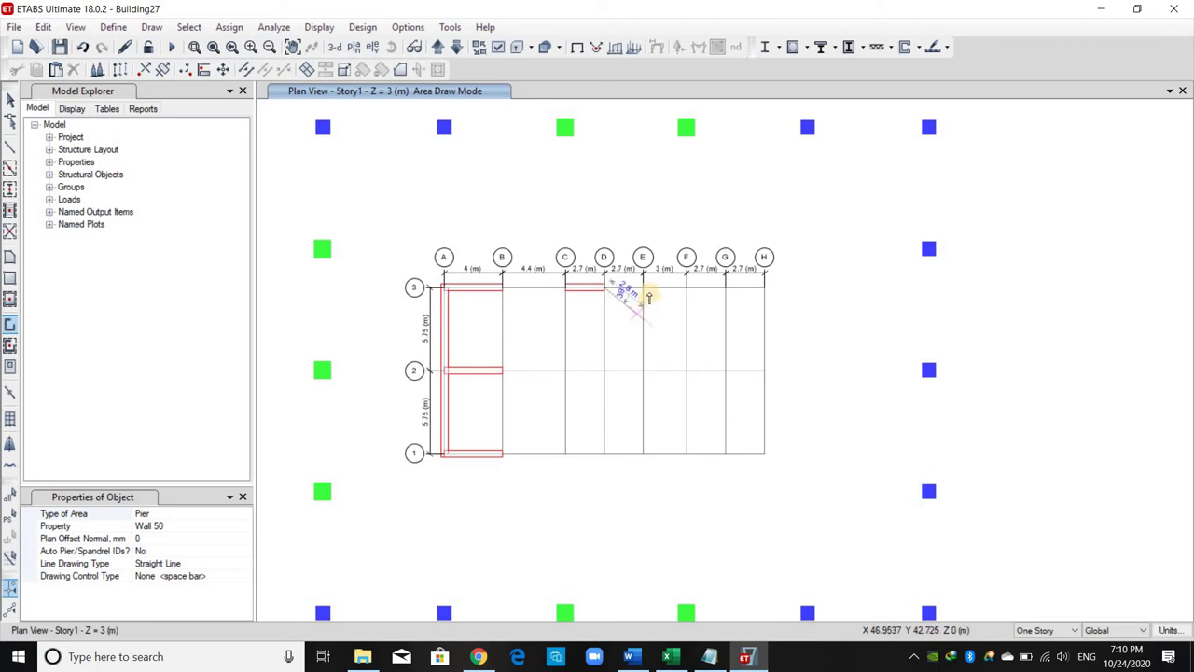
pyautogui.click(644, 289)
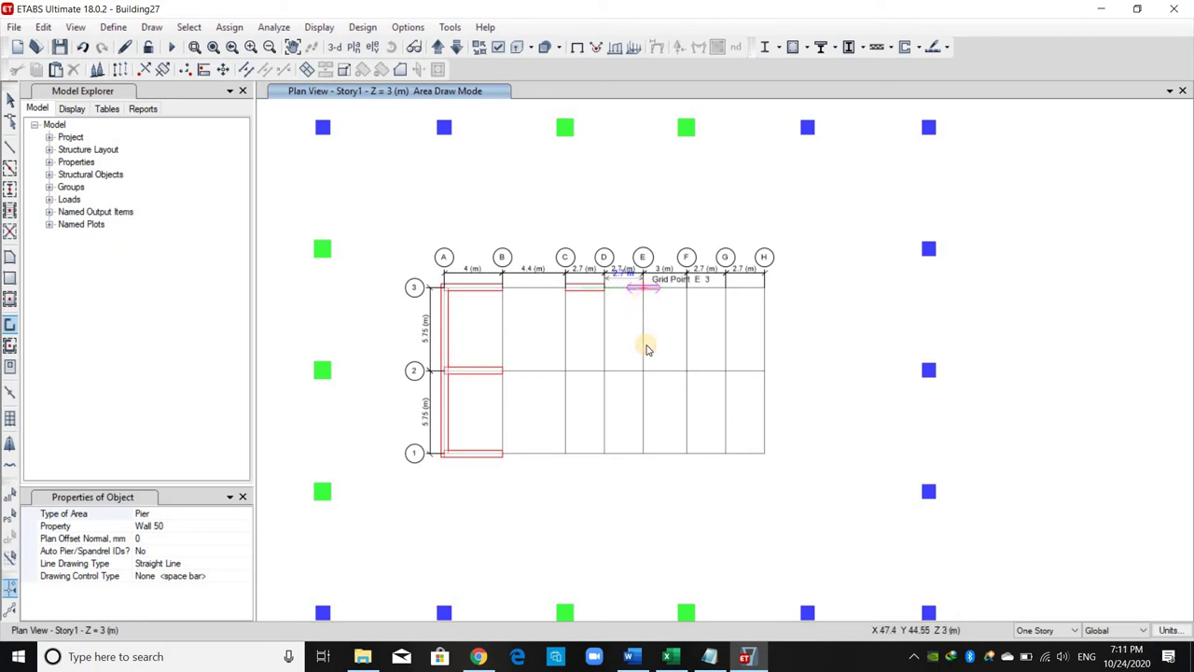
pyautogui.rightClick(664, 318)
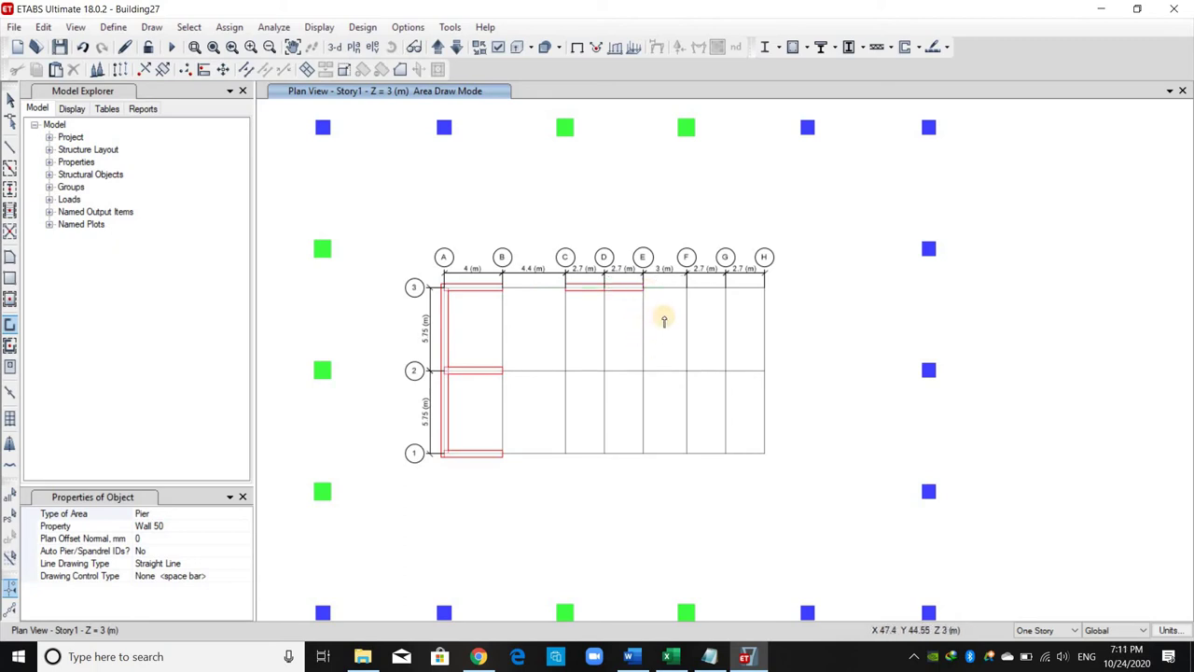
# Step: Draw Wall 50 pier segments along Corewalls grid 2 from C to D and from D to E
pyautogui.click(604, 371)
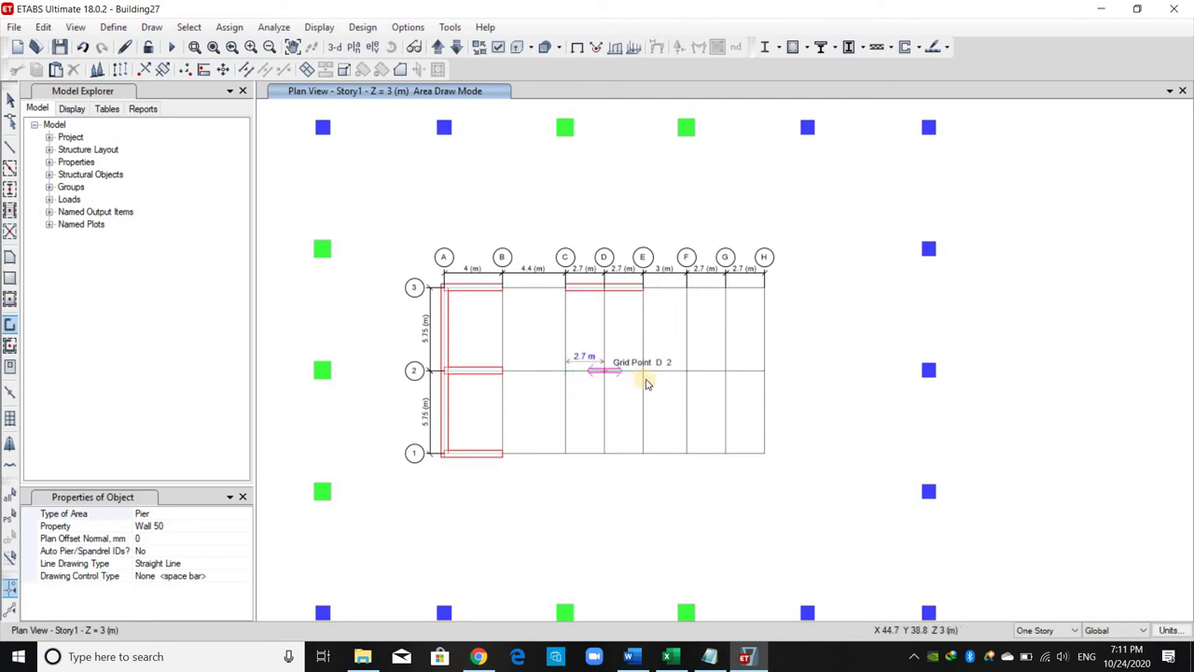
pyautogui.rightClick(645, 381)
pyautogui.click(643, 376)
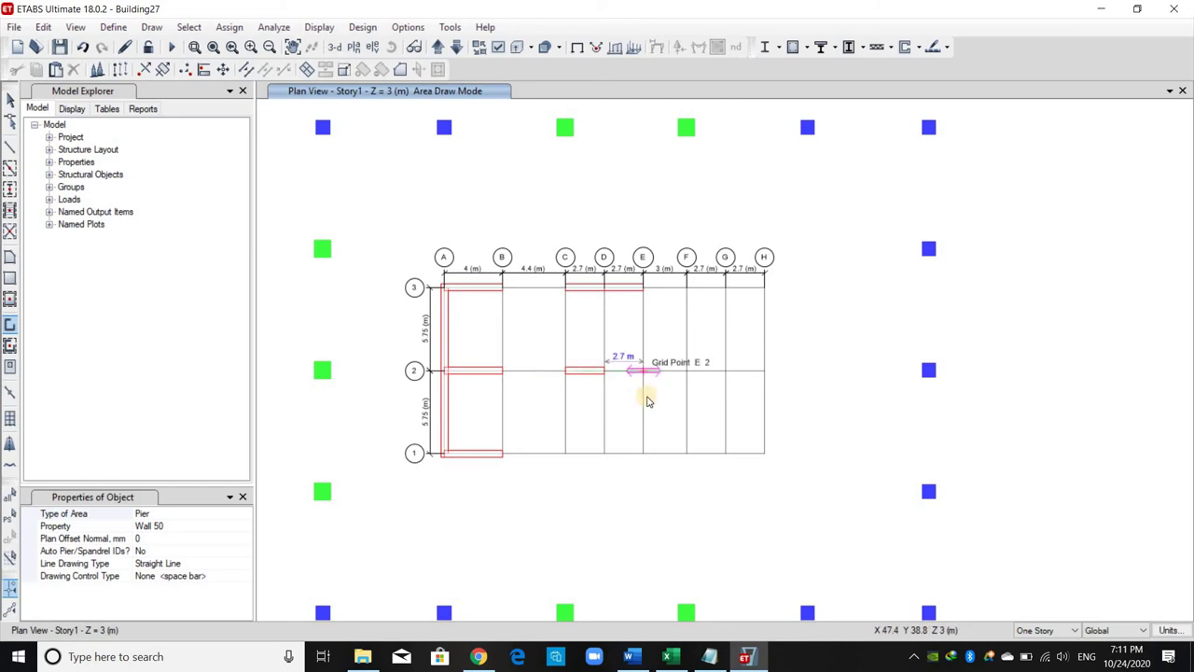
pyautogui.rightClick(674, 346)
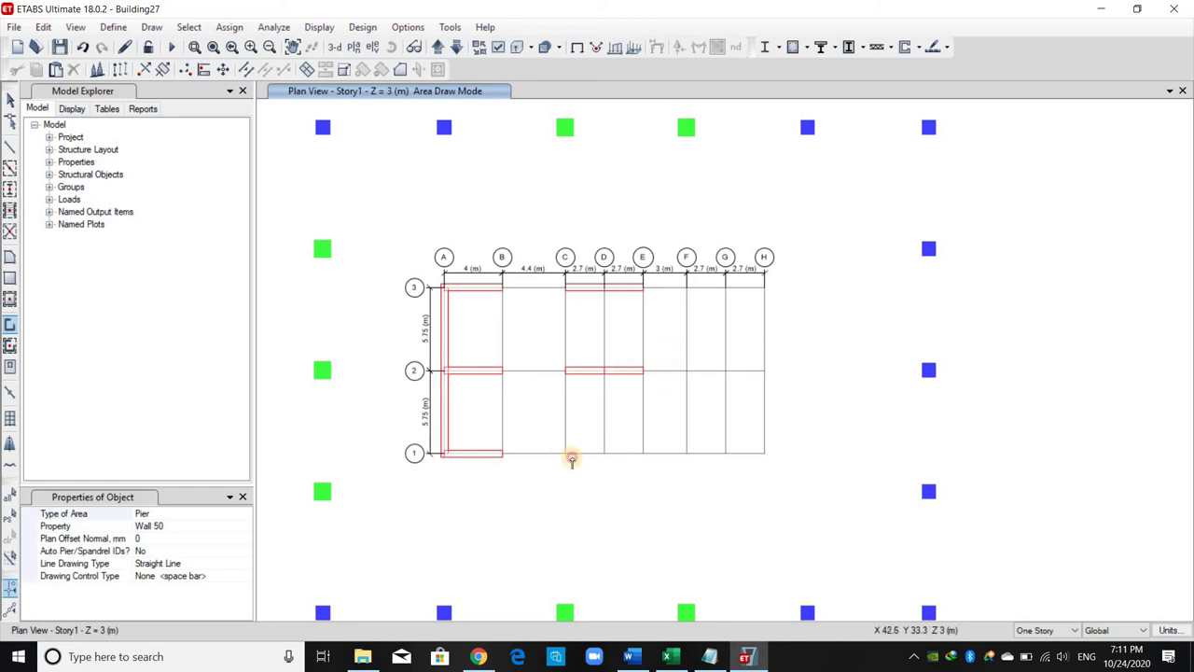
# Step: Draw a Wall 50 pier segment along Corewalls grid 1 from C to D
pyautogui.click(608, 457)
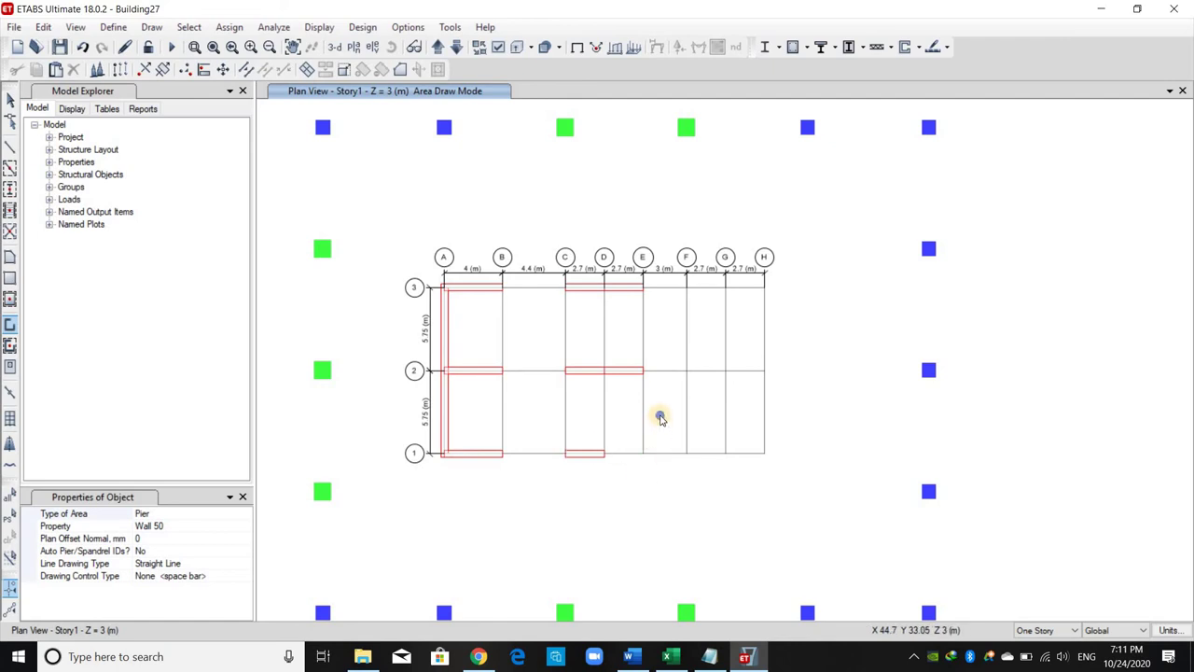
pyautogui.click(605, 454)
pyautogui.rightClick(640, 461)
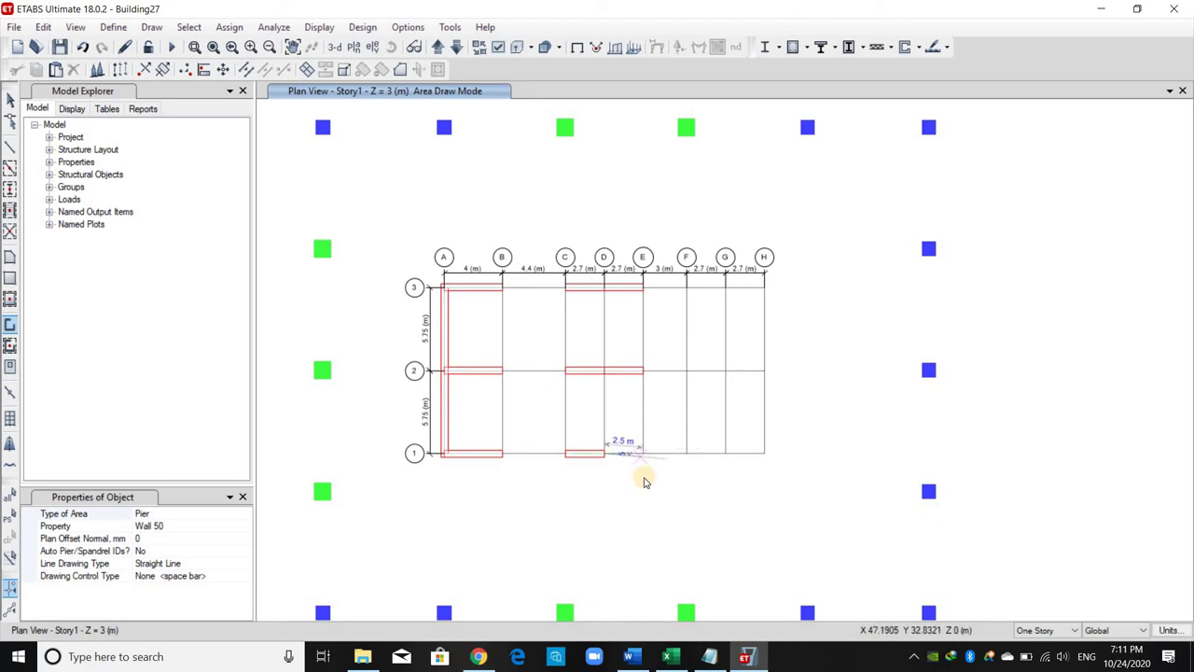
# Step: Try to continue the grid 1 wall from D to E, and delete the skewed segment
pyautogui.click(640, 457)
pyautogui.press('Escape')
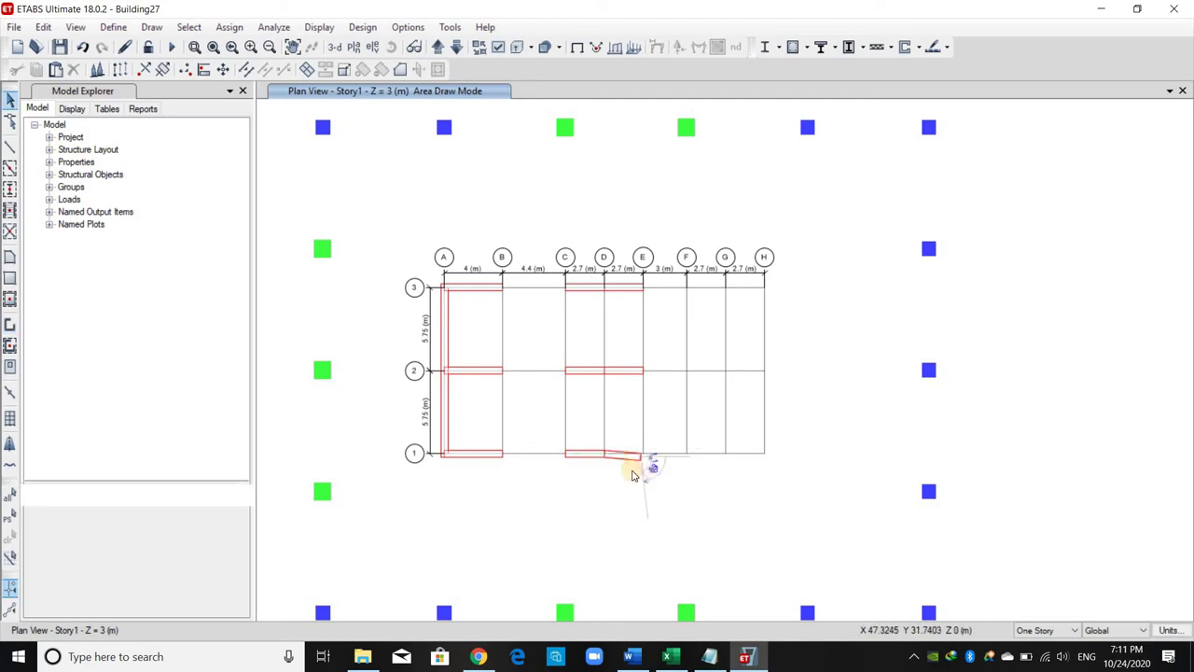
pyautogui.click(630, 456)
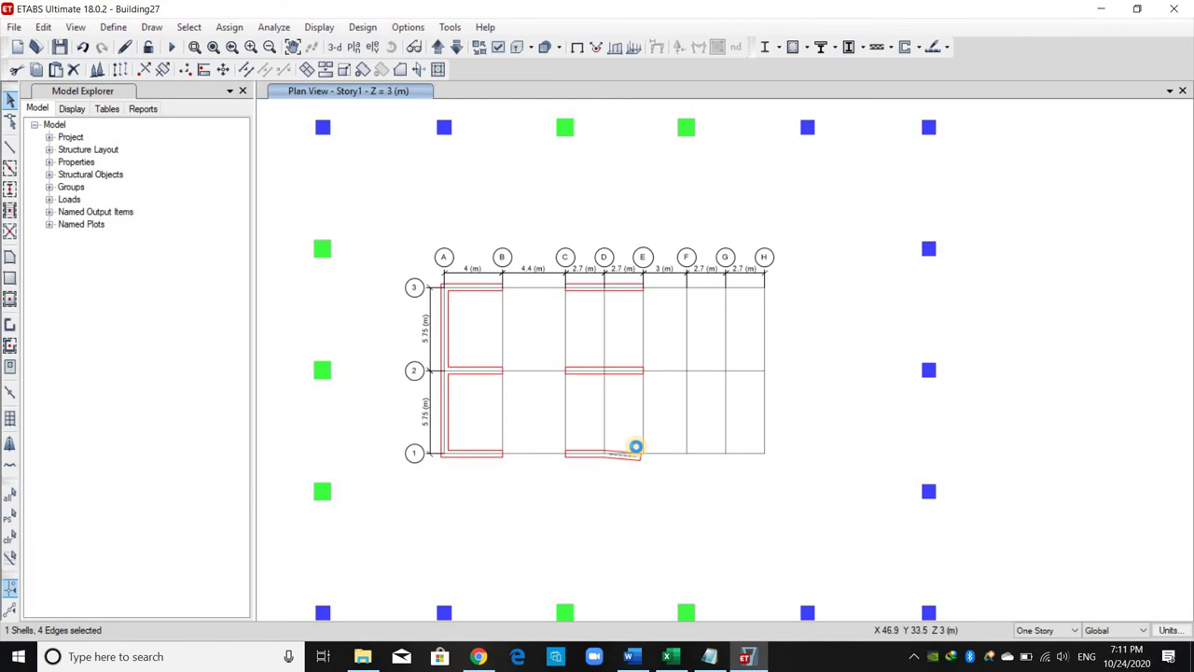
pyautogui.press('Delete')
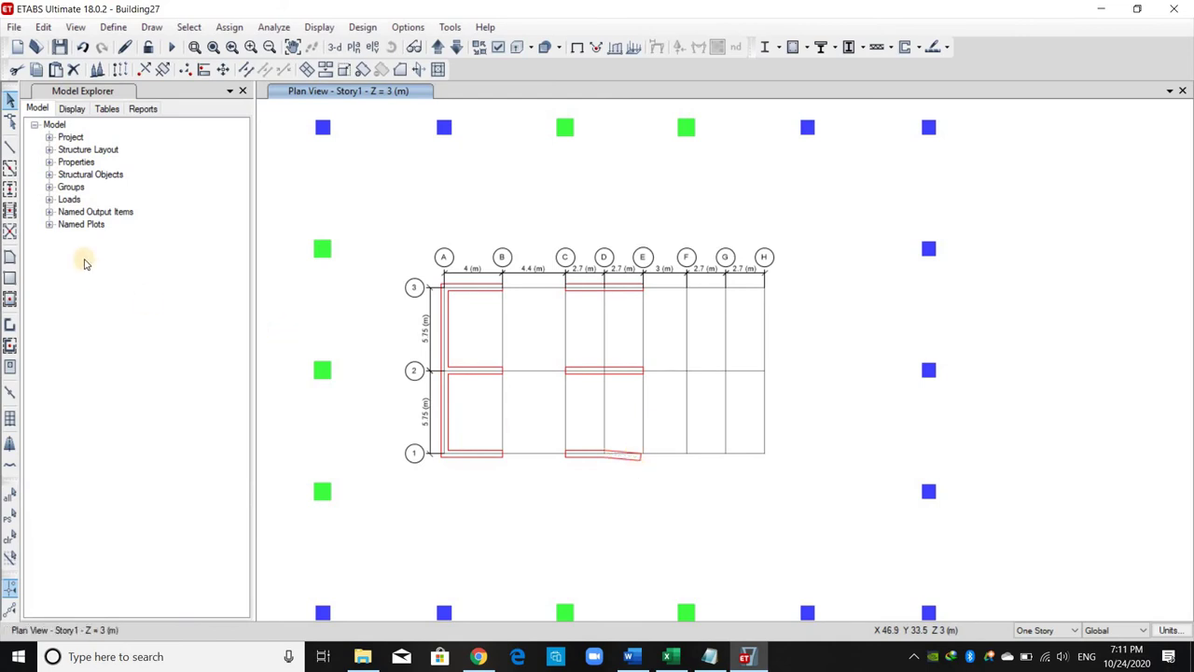